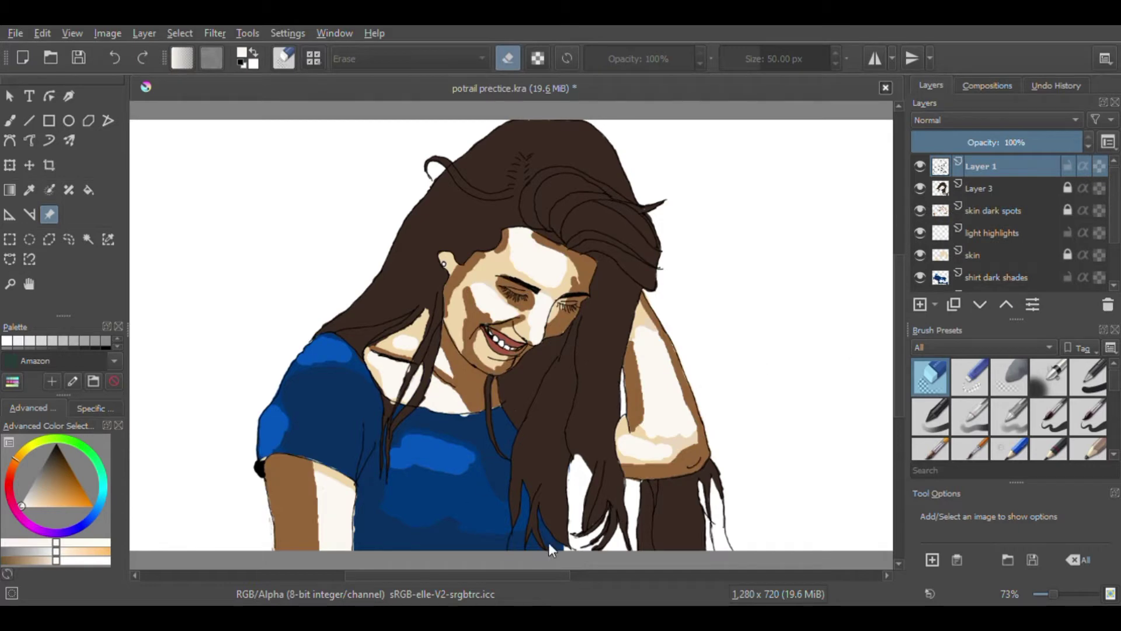
Step: Place the reference photo at a reduced size in the blank canvas area beside the woman's raised arm
left_click_drag(549, 575, 615, 575)
left_click_drag(730, 226, 502, 225)
left_click_drag(798, 132, 758, 157)
mouse_move(673, 225)
left_mouse_down()
mouse_move(658, 210)
mouse_move(671, 203)
left_mouse_up()
left_click_drag(756, 135, 685, 172)
left_click_drag(635, 215, 644, 180)
left_click(636, 374)
scroll(620, 574, "left", 3)
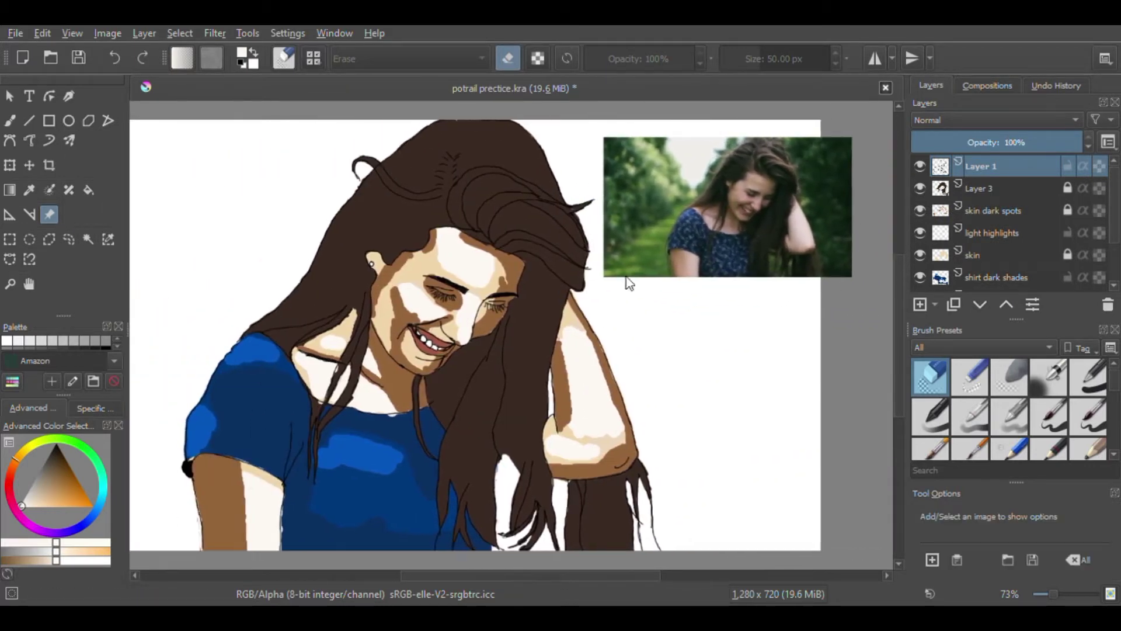
Step: Choose the Blender Blur brush preset and set its size to 15.28 px
left_click(9, 121)
scroll(973, 415, "down", 5)
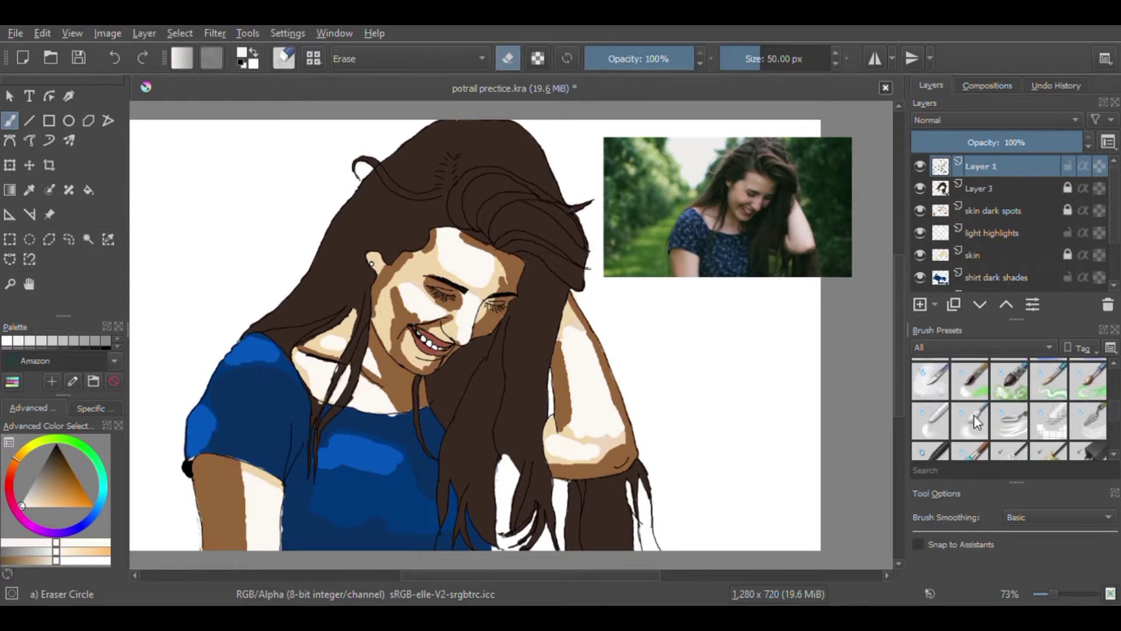
left_click(969, 419)
left_click_drag(766, 64, 747, 63)
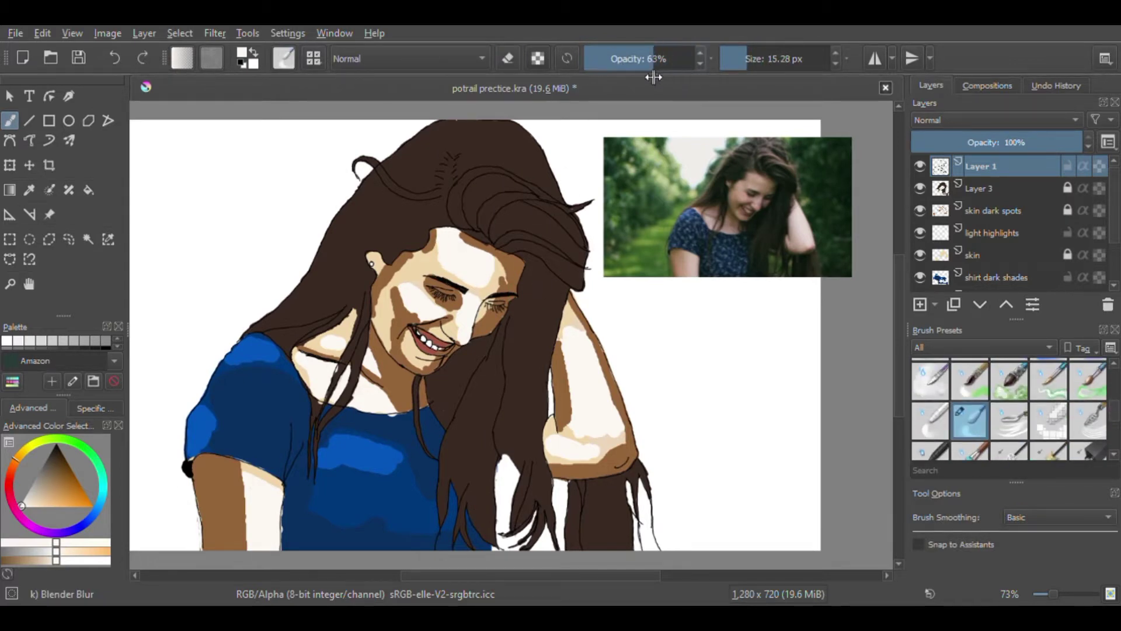
Step: Merge the skin dark spots, light highlights and skin layers into a single layer
left_click(977, 233)
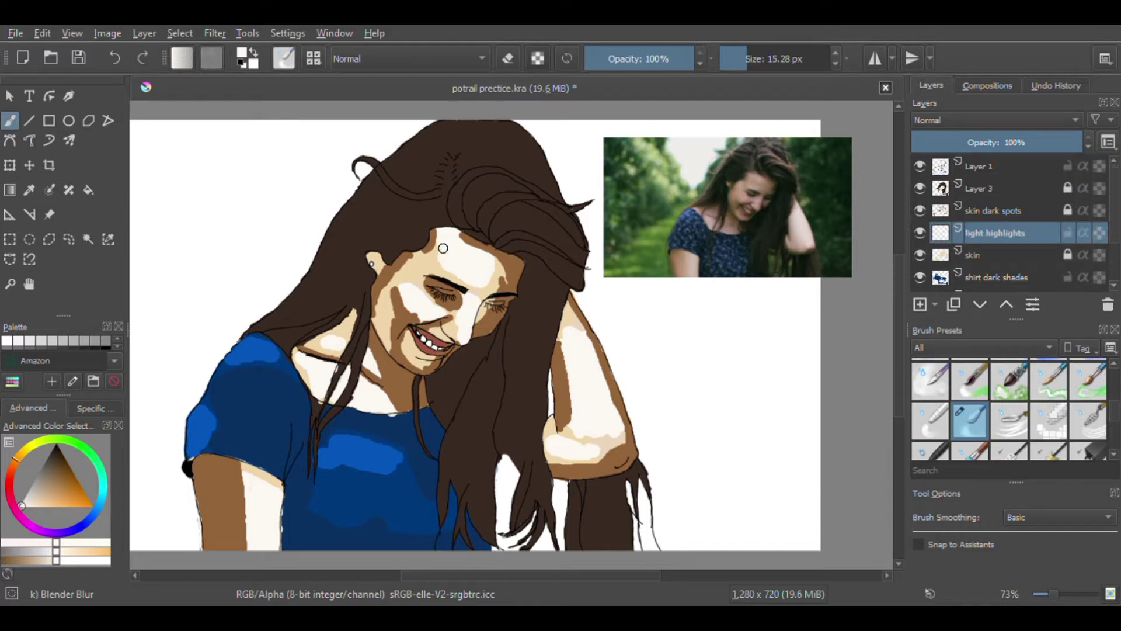
left_click(983, 255, "ctrl")
left_click(984, 218, "ctrl")
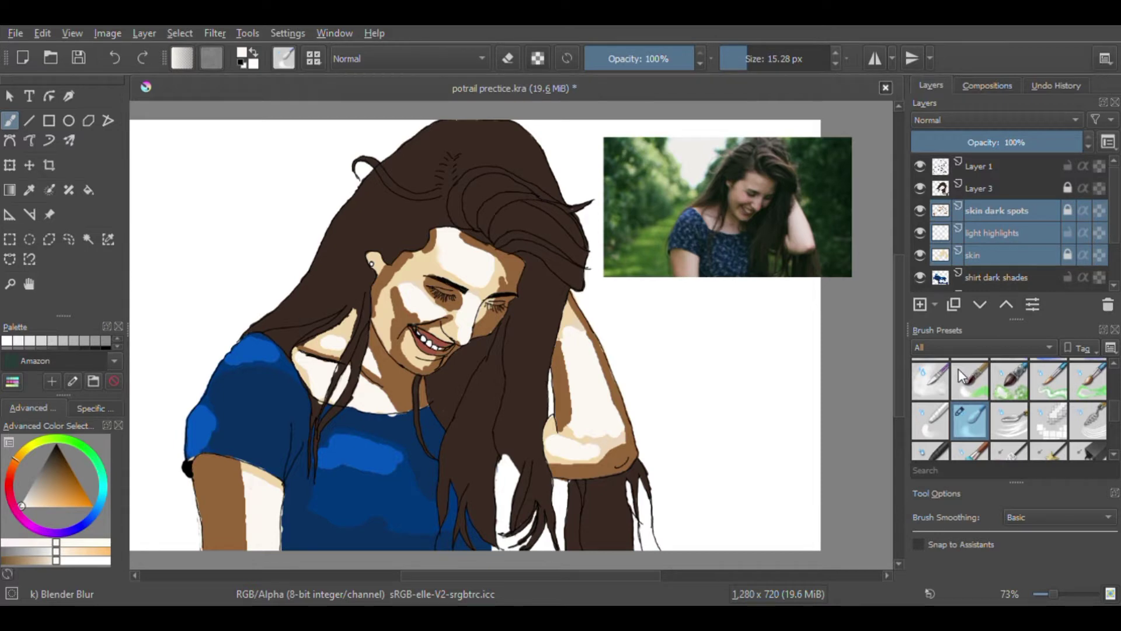
key("ctrl+e")
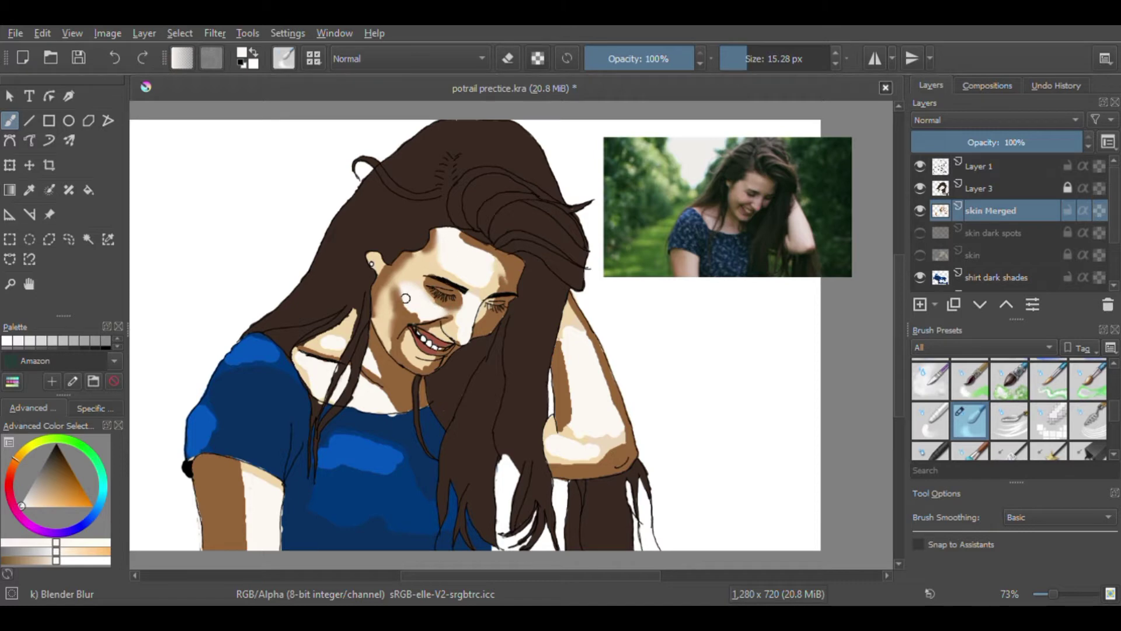
Step: Airbrush a sampled tan skin tone over the face, neck and both arms using Airbrush Soft at 217.63 px
left_click(410, 308, "ctrl")
scroll(1005, 403, "up", 10)
left_click(1048, 377)
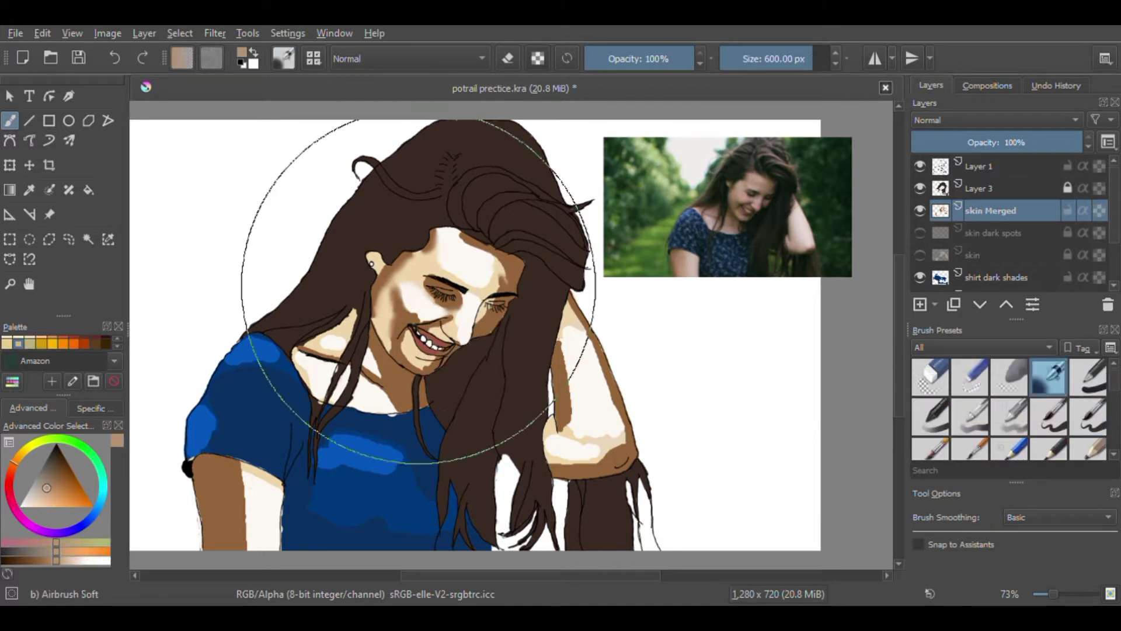
left_click_drag(395, 312, 47, 311)
mouse_move(413, 311)
left_mouse_down()
mouse_move(404, 288)
mouse_move(442, 310)
mouse_move(428, 313)
mouse_move(440, 310)
mouse_move(430, 323)
mouse_move(447, 304)
mouse_move(408, 324)
mouse_move(434, 330)
mouse_move(495, 288)
mouse_move(460, 296)
mouse_move(460, 327)
left_mouse_up()
left_click(751, 64)
left_click(786, 62)
key("ctrl+z")
left_click_drag(324, 357, 418, 390)
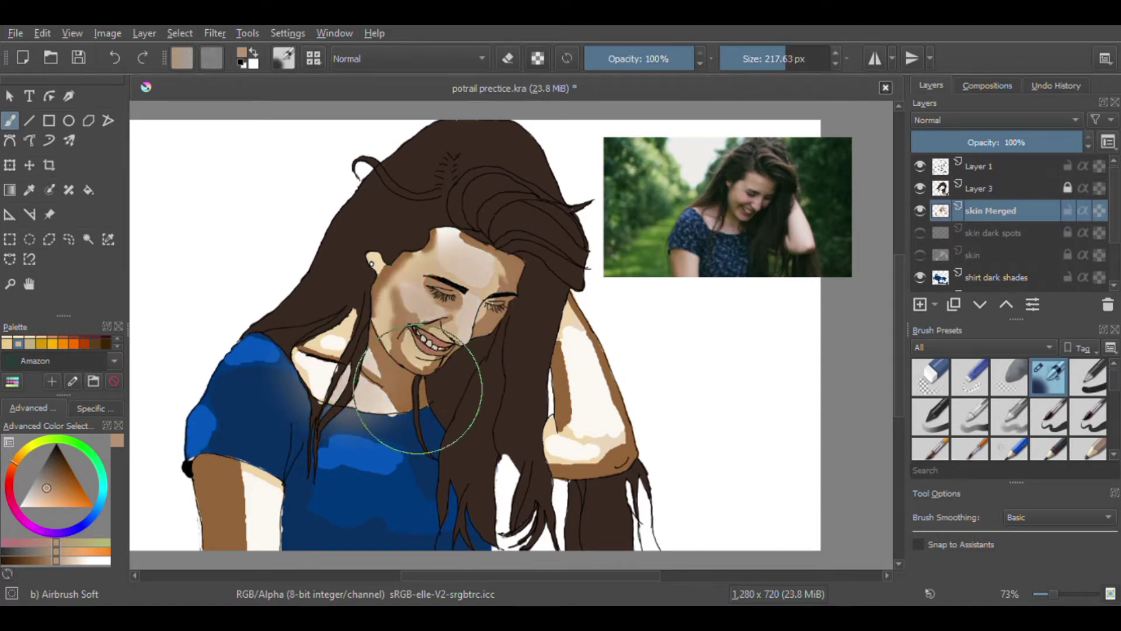
left_click_drag(587, 362, 591, 429)
left_click_drag(268, 490, 248, 518)
Step: Glaze the forehead with a sampled light skin tone using Basic-1 at 16% opacity and 78.72 px, and blend the face and neck with Blender Blur
scroll(1010, 409, "down", 5)
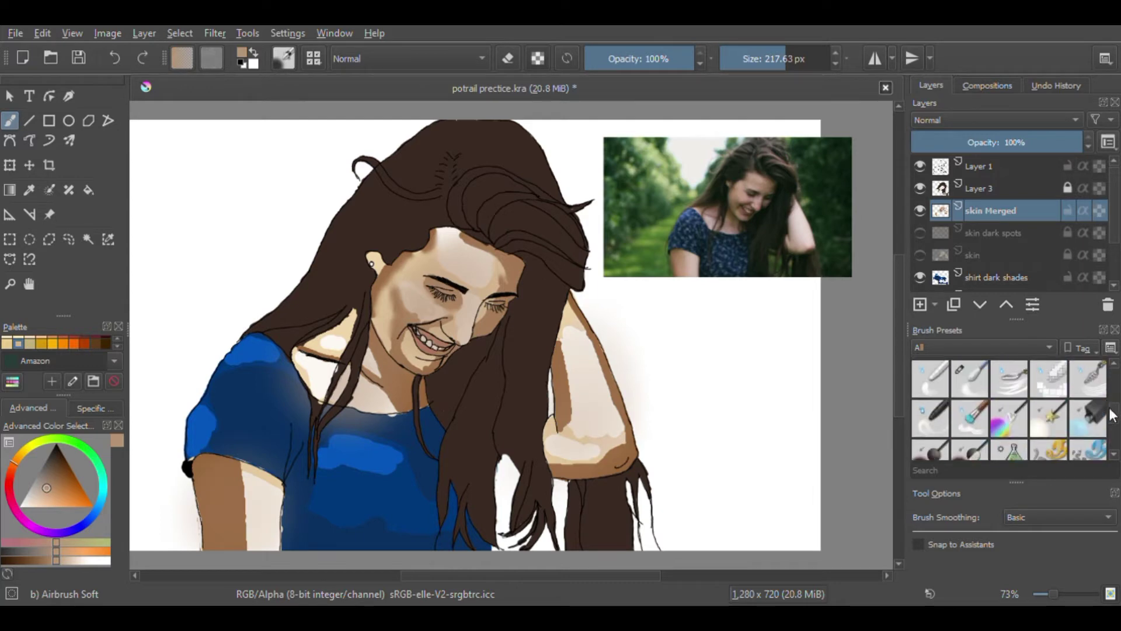
left_click(969, 378)
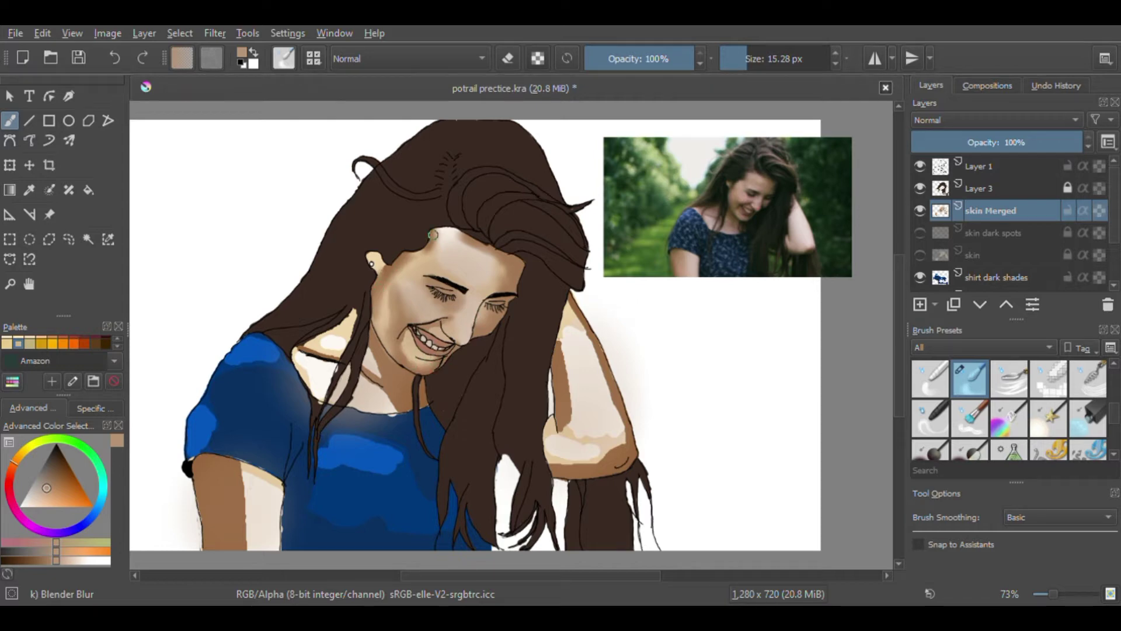
left_click(409, 270, "ctrl")
scroll(1086, 385, "up", 5)
left_click(1089, 382)
left_click(766, 65)
left_click_drag(631, 67, 603, 67)
left_click_drag(465, 252, 469, 262)
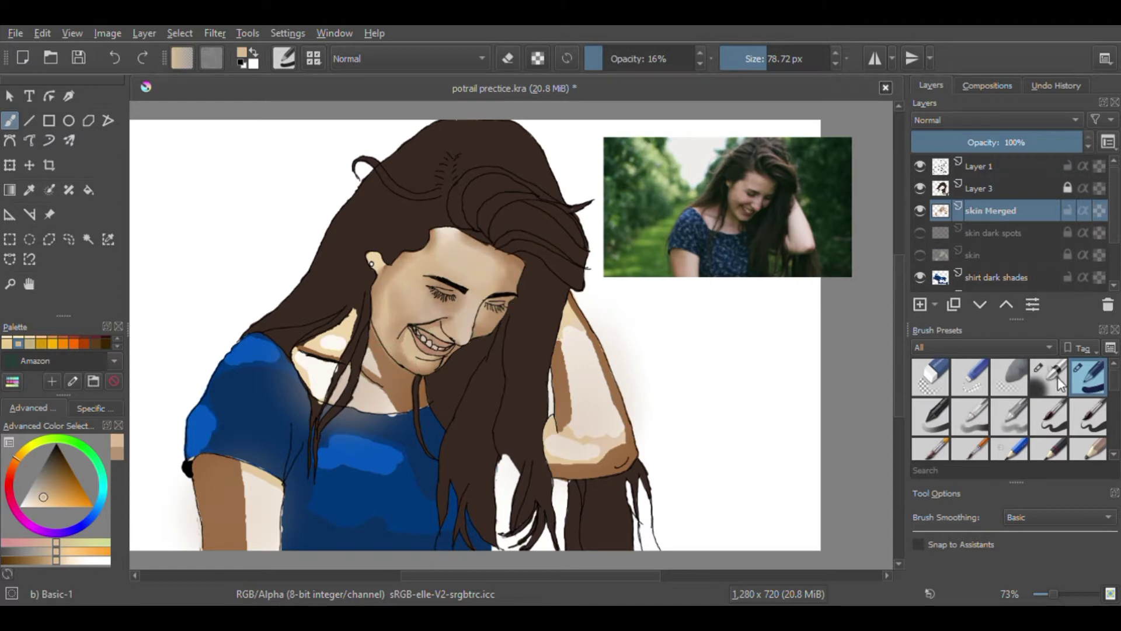
scroll(1103, 420, "down", 5)
key("/")
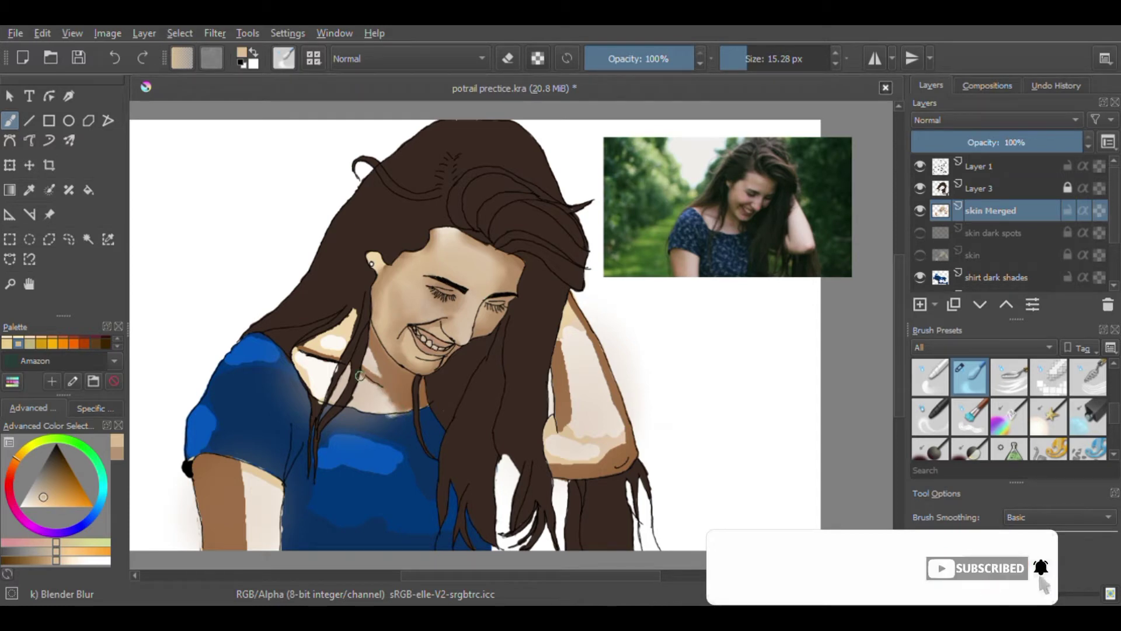
Step: Glaze the raised arm with a tan sampled from the face using Basic-1, reducing the brush size to 59 px
left_click(458, 329, "ctrl")
scroll(1096, 383, "up", 5)
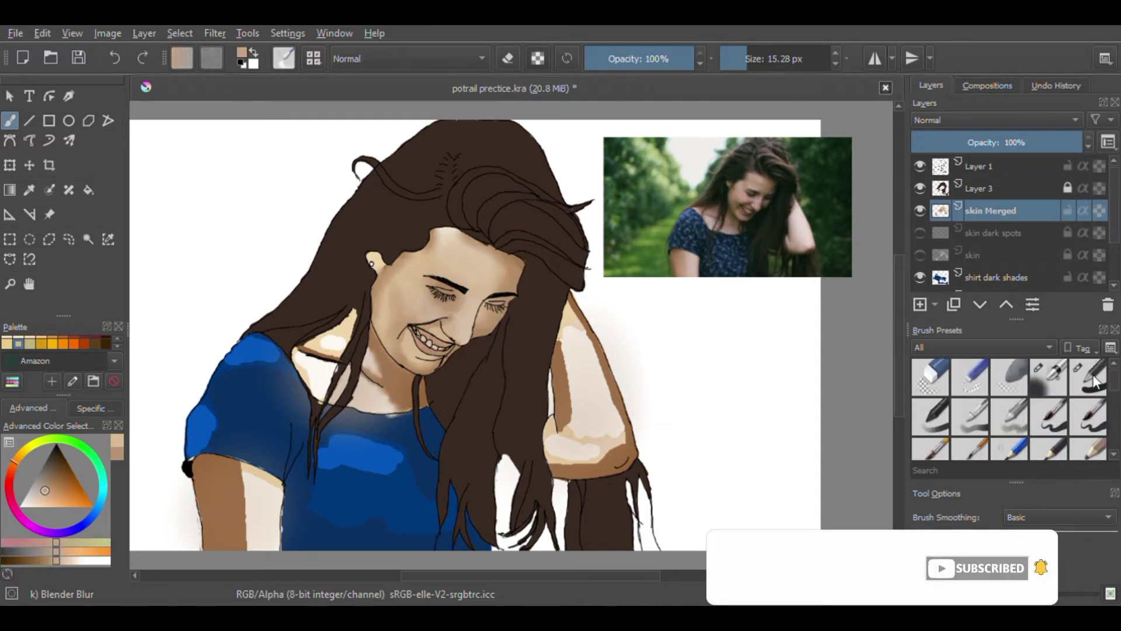
left_click(1095, 382)
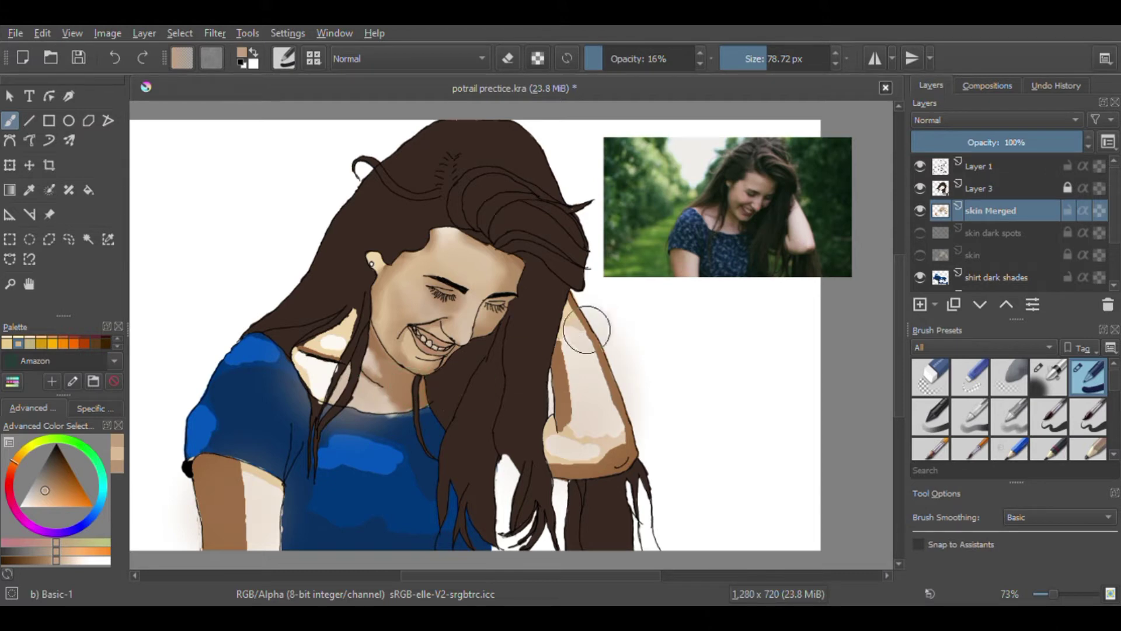
left_click_drag(587, 329, 615, 358)
key("ctrl+z")
key("bracketleft")
key("bracketleft")
key("bracketleft")
key("bracketleft")
key("bracketleft")
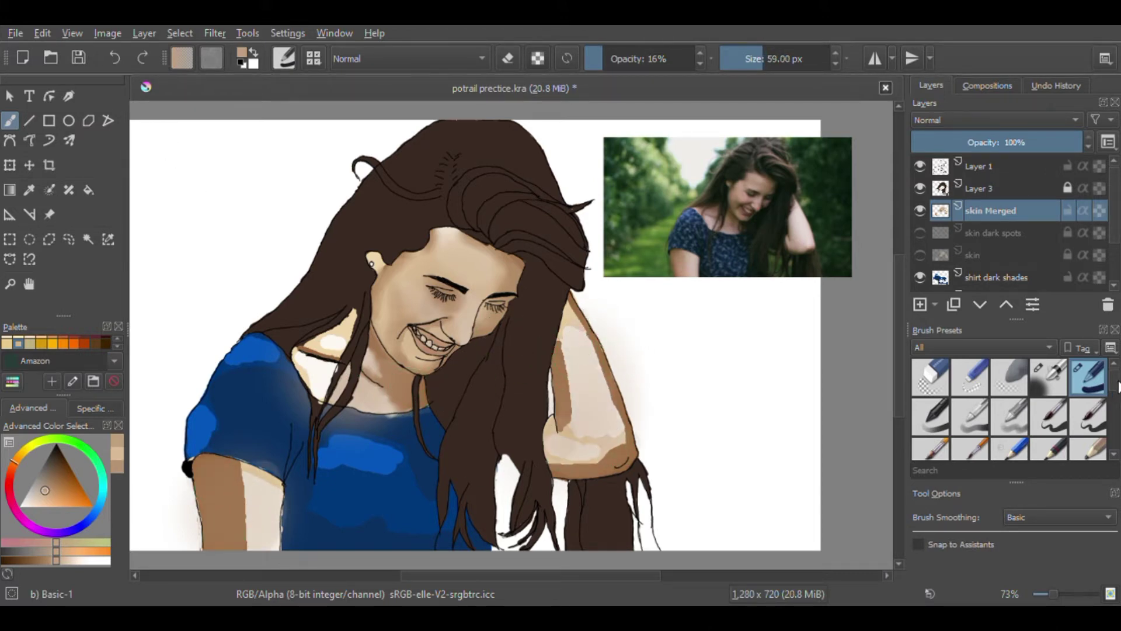
Step: Blend the highlights and shadows of the raised arm and elbow with the Blender Blur preset
scroll(963, 404, "down", 3)
left_click(969, 405)
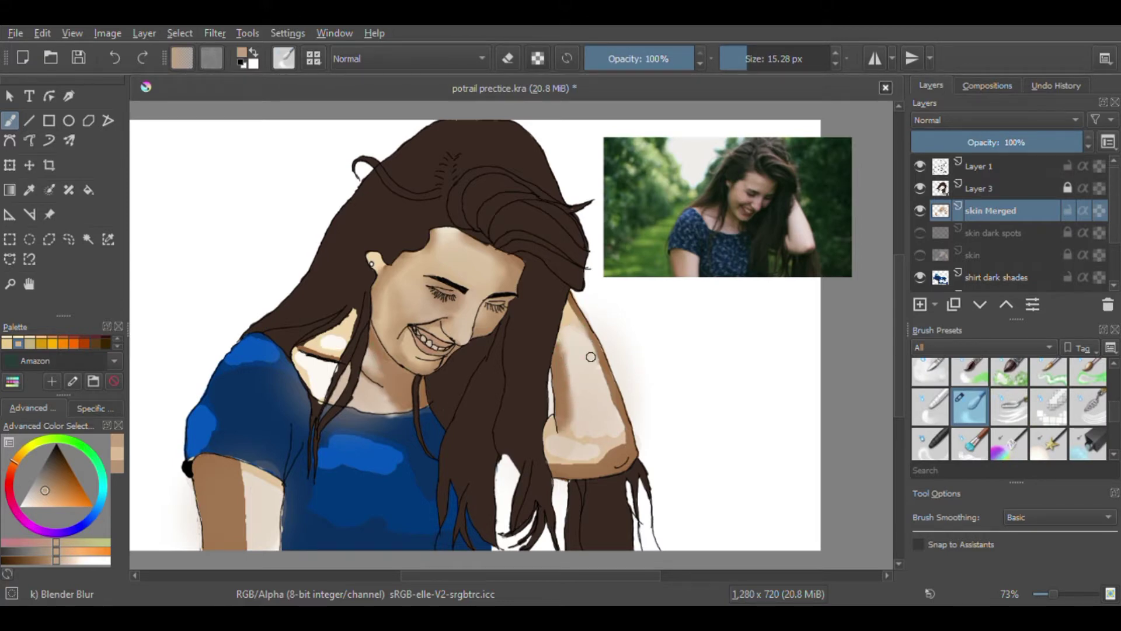
mouse_move(591, 455)
left_mouse_down()
mouse_move(621, 432)
mouse_move(615, 408)
mouse_move(604, 437)
left_mouse_up()
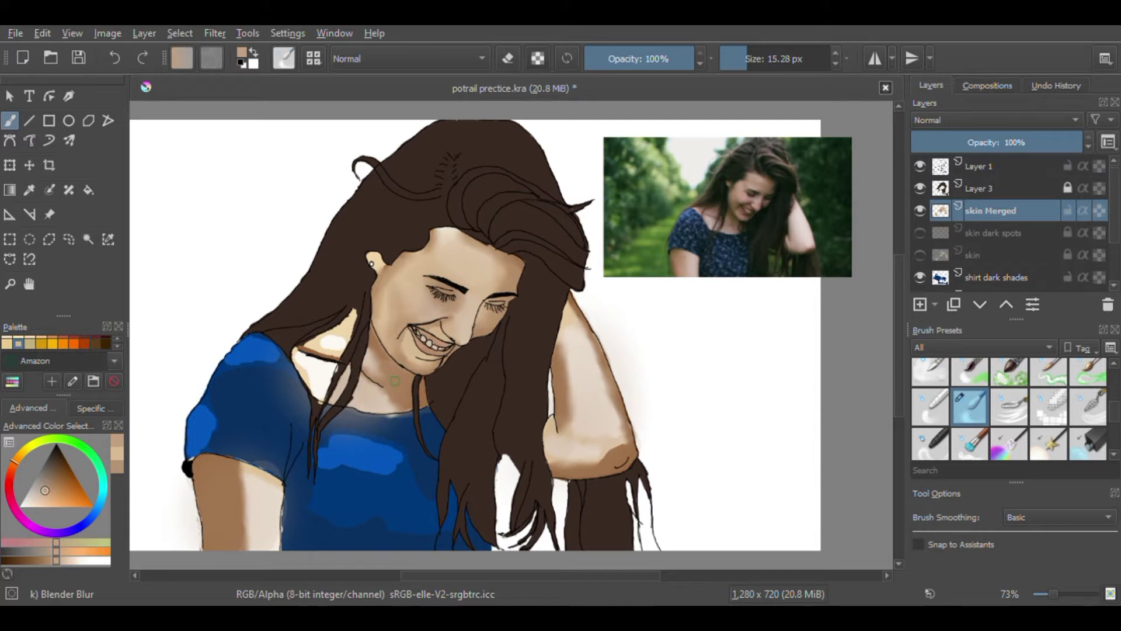
Step: Glaze the elbow and the lowered arm with a lighter skin tone using Basic-1 at 16% opacity and 59 px
key("slash")
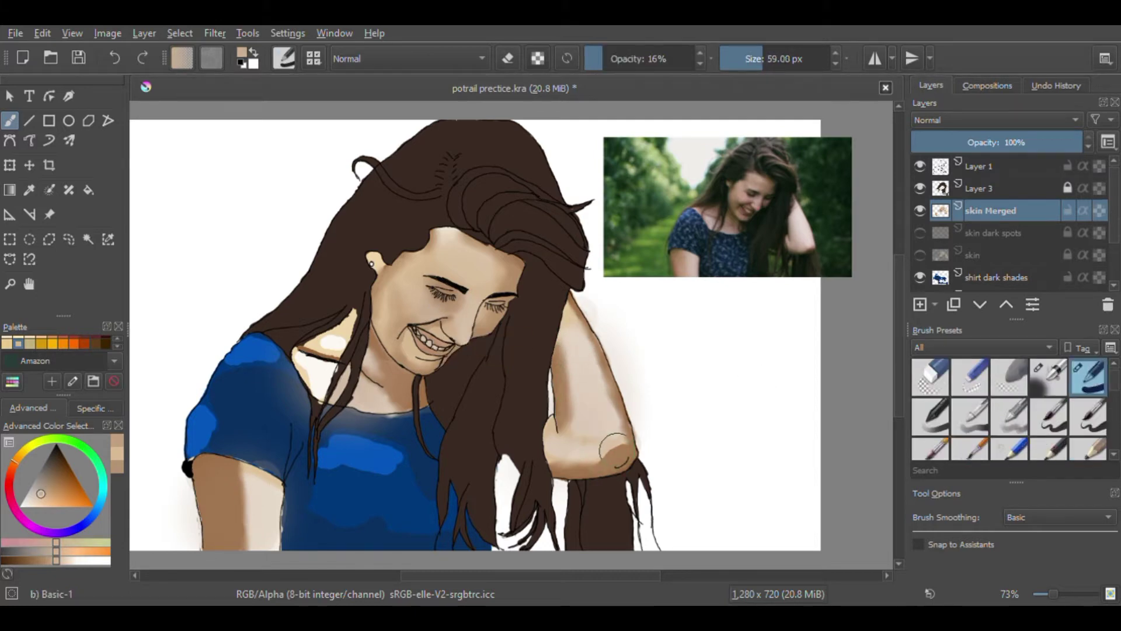
mouse_move(616, 450)
left_mouse_down()
mouse_move(569, 456)
mouse_move(599, 438)
mouse_move(575, 339)
mouse_move(601, 454)
mouse_move(573, 456)
left_mouse_up()
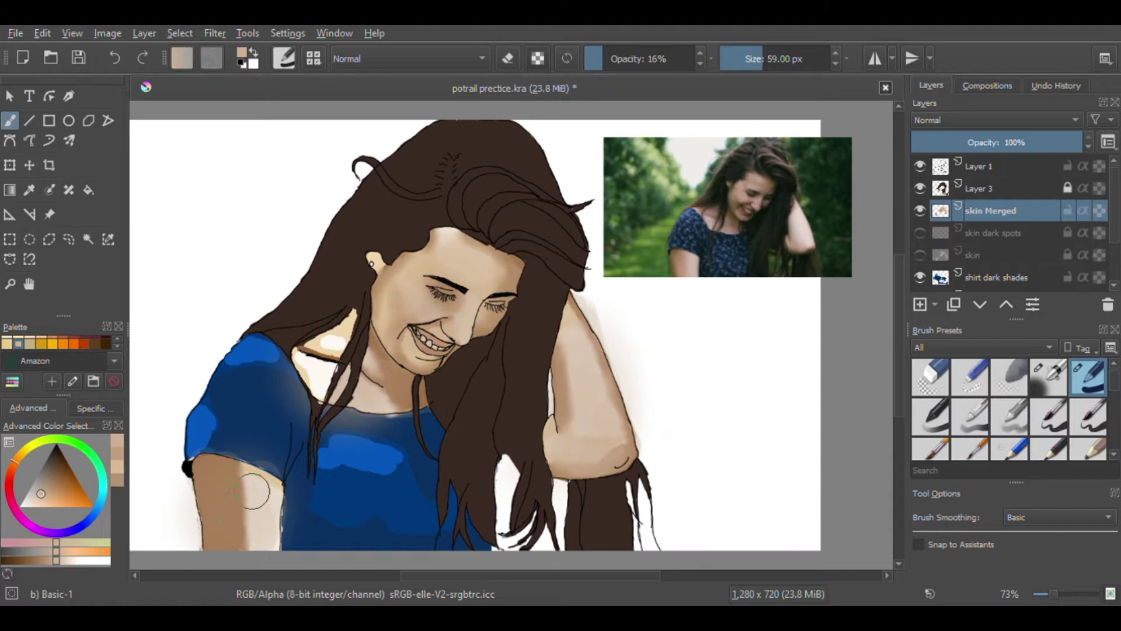
left_click_drag(253, 491, 254, 533)
Step: Erase the stray skin colour over the shirt and outside the raised arm with the 50 px Eraser Circle
key("e")
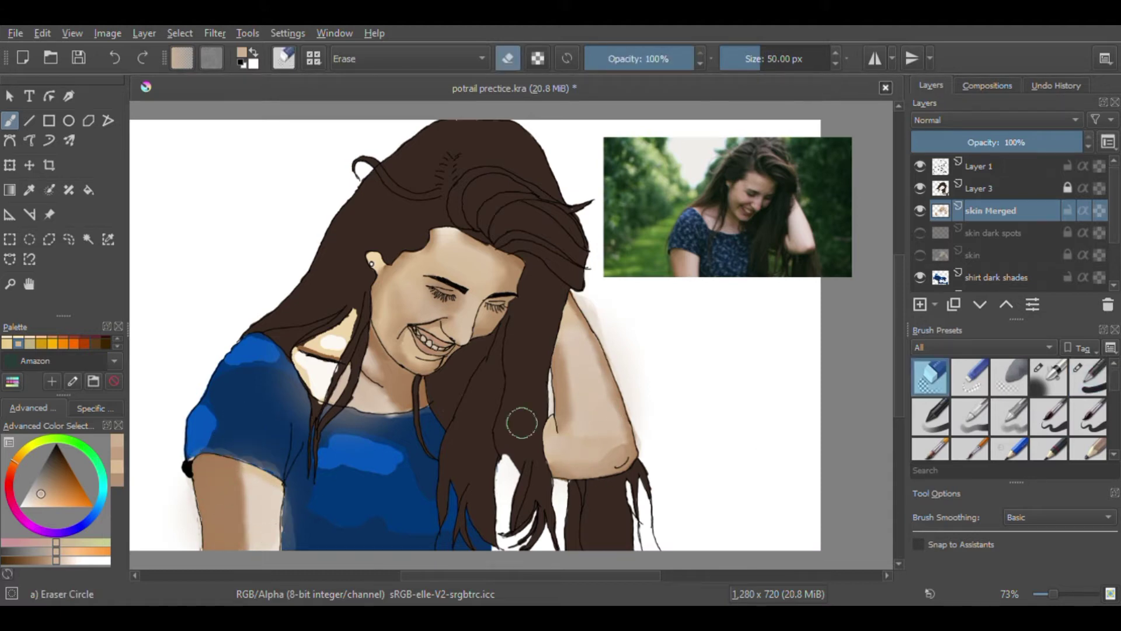
left_click_drag(351, 424, 377, 422)
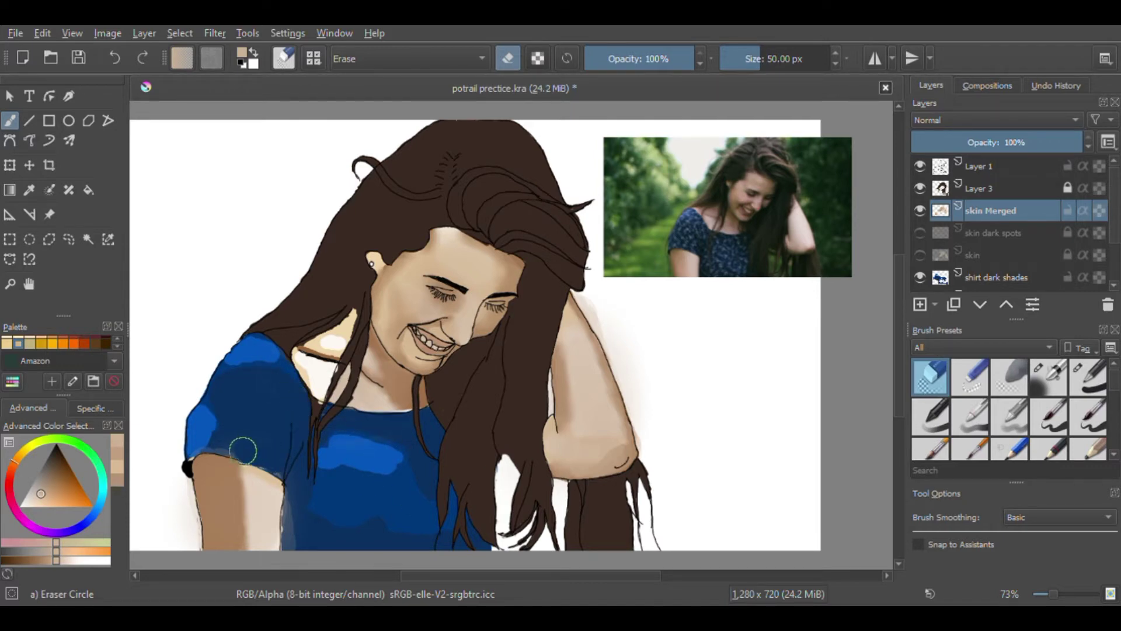
key("ctrl+z")
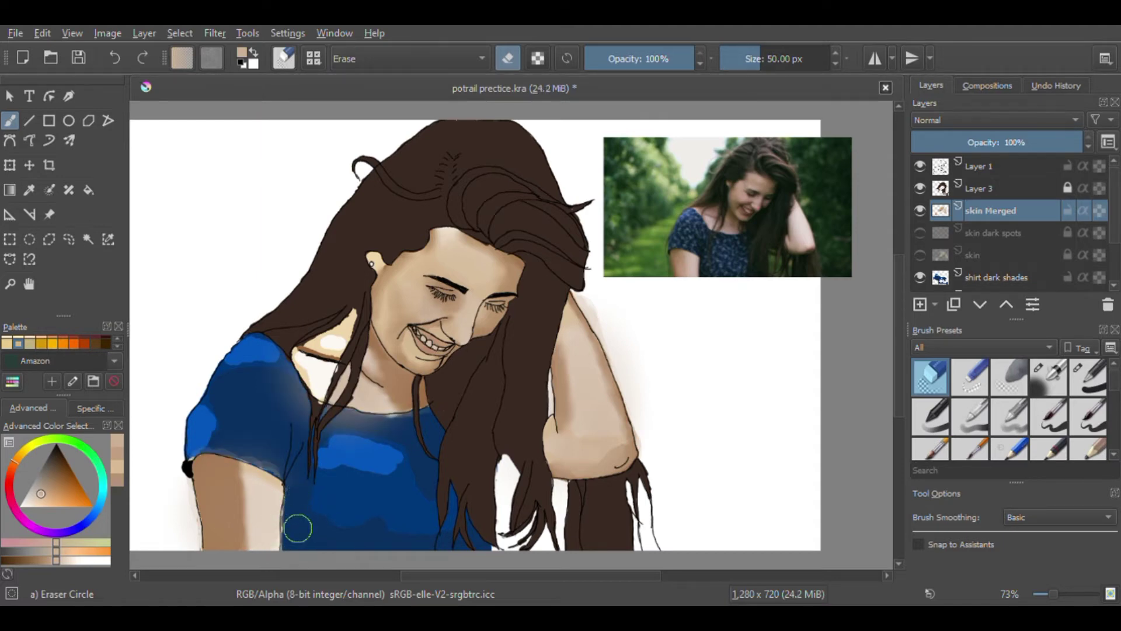
left_click_drag(280, 464, 185, 446)
mouse_move(432, 415)
left_mouse_down()
mouse_move(370, 423)
mouse_move(304, 411)
left_mouse_up()
left_click_drag(384, 438, 292, 388)
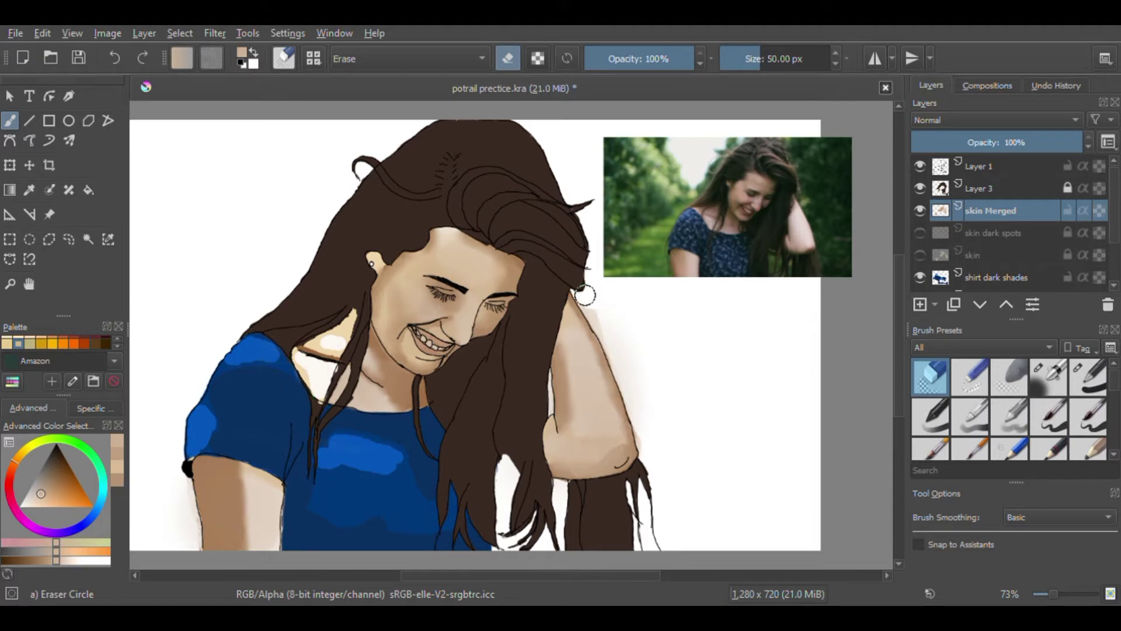
mouse_move(602, 322)
left_mouse_down()
mouse_move(594, 296)
mouse_move(653, 433)
mouse_move(590, 298)
left_mouse_up()
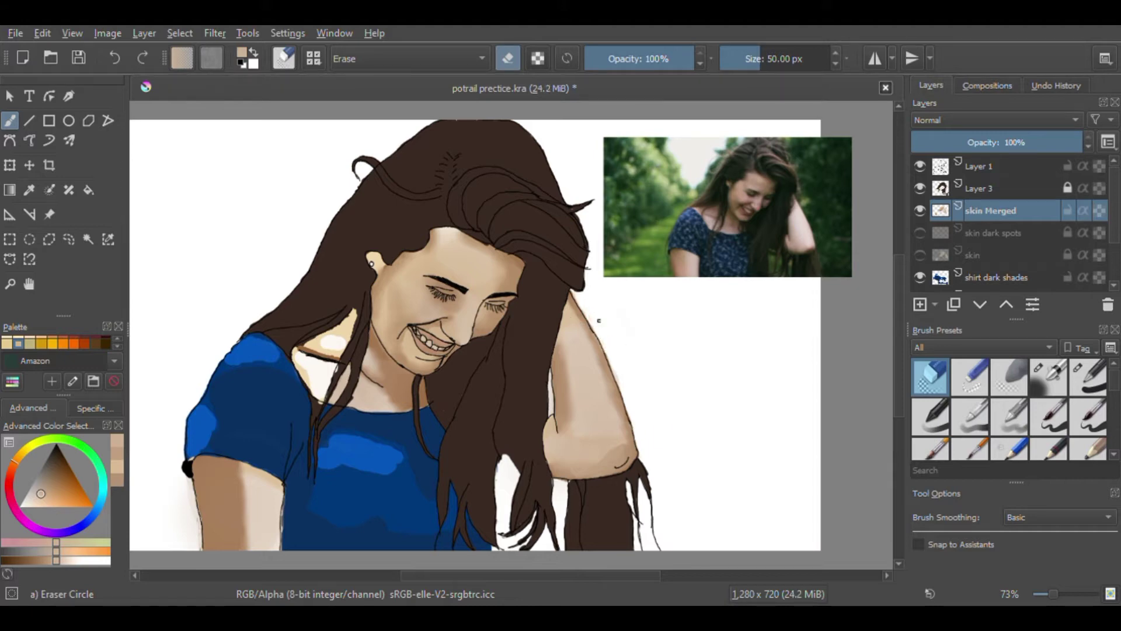
Step: Unlock Layer 3 and glaze the shoulder and neck with a light skin tone sampled from the face, using Basic-1 at 59 px
left_click(969, 188)
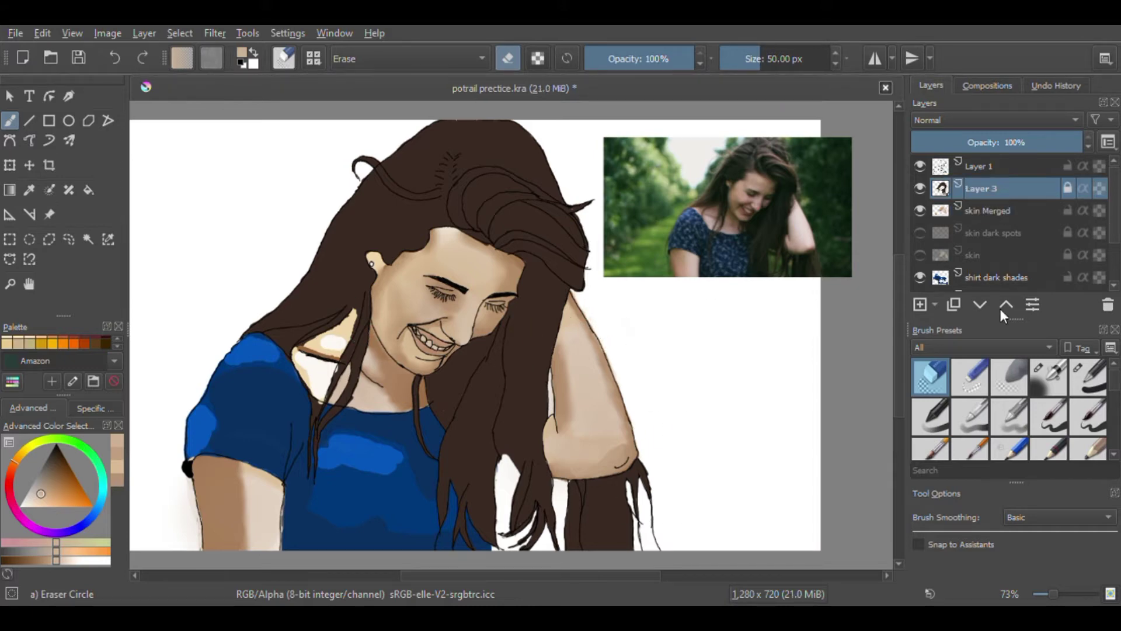
scroll(1115, 385, "down", 5)
left_click(970, 415)
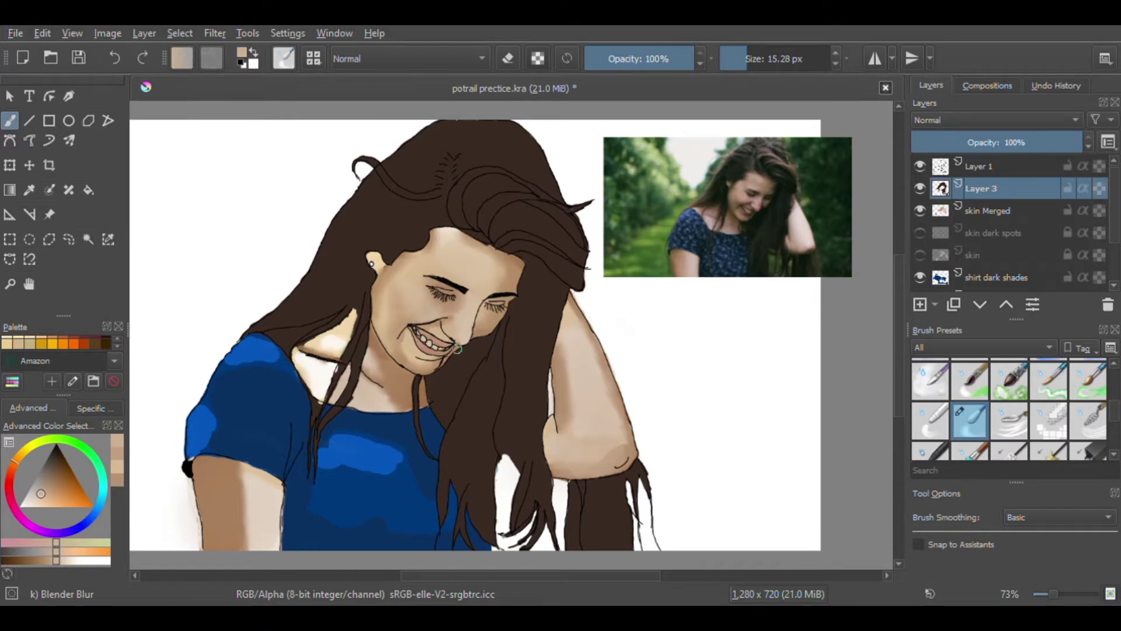
left_click(469, 314, "ctrl")
left_click_drag(1114, 416, 1114, 373)
left_click(1088, 378)
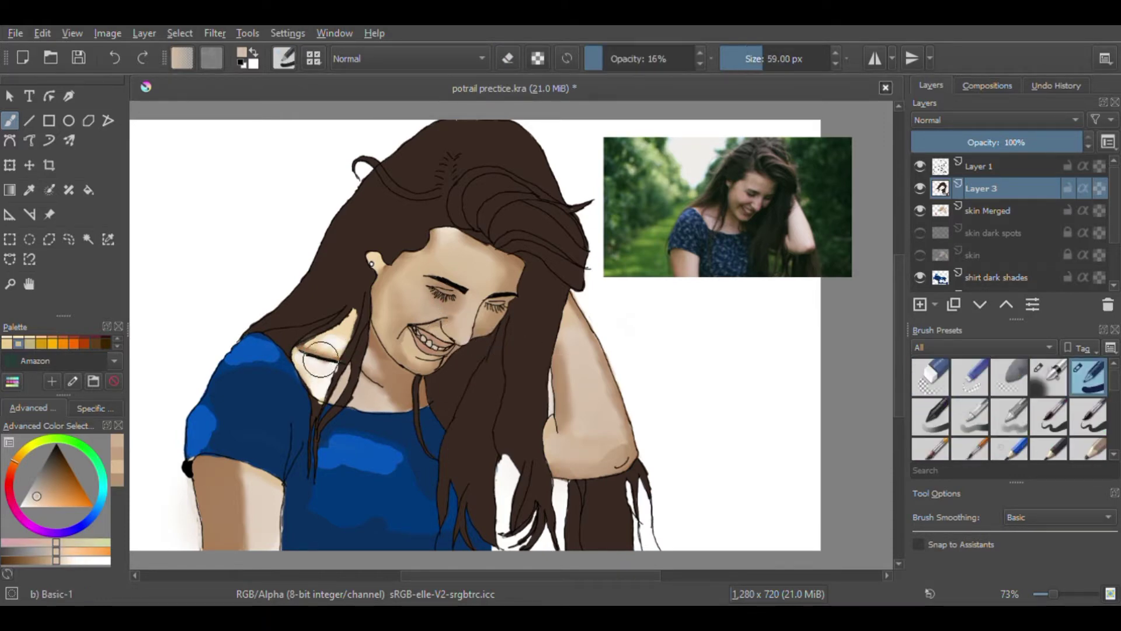
mouse_move(320, 360)
left_mouse_down()
mouse_move(332, 338)
mouse_move(315, 381)
left_mouse_up()
left_click_drag(382, 391, 387, 401)
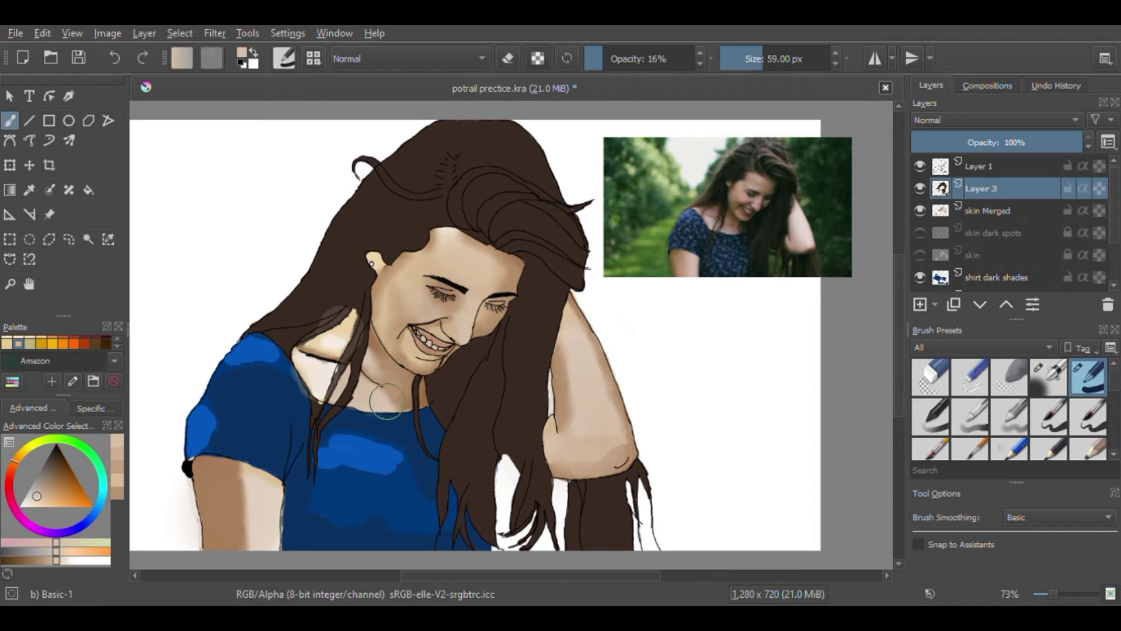
Step: Glaze the lowered arm with light and darker skin tones using Basic-1 at 28 px, and switch to the Eraser Circle
key("bracketleft")
key("bracketleft")
key("bracketleft")
key("bracketleft")
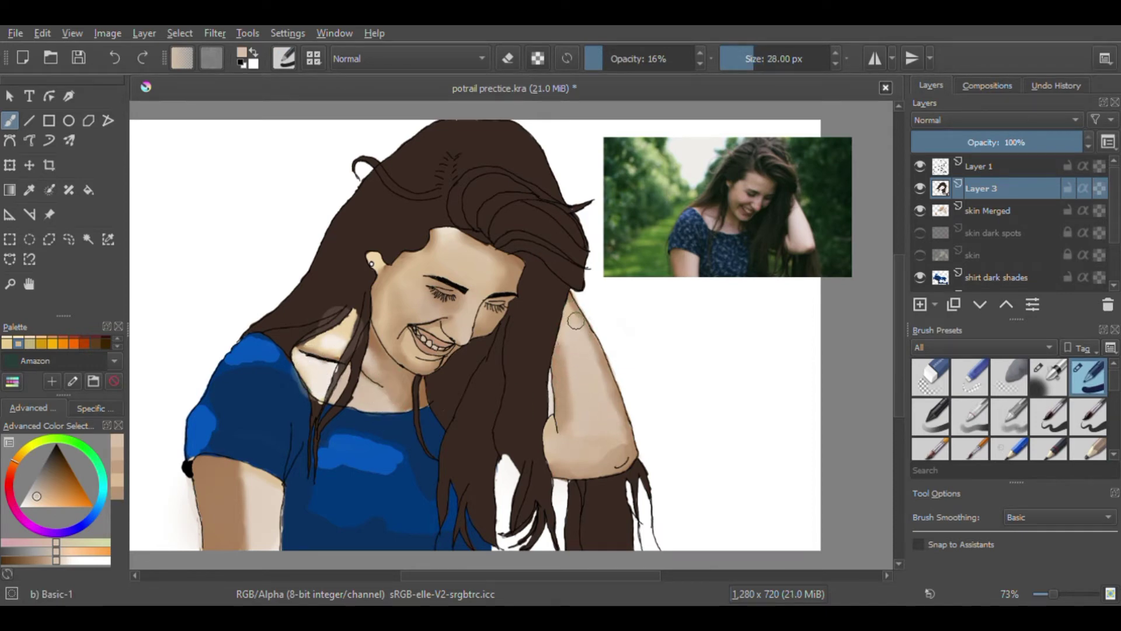
mouse_move(245, 485)
left_mouse_down()
mouse_move(202, 470)
mouse_move(246, 503)
mouse_move(226, 499)
mouse_move(212, 535)
mouse_move(253, 543)
mouse_move(237, 480)
mouse_move(240, 516)
mouse_move(256, 533)
mouse_move(241, 528)
mouse_move(260, 542)
mouse_move(271, 496)
mouse_move(259, 482)
mouse_move(275, 519)
mouse_move(245, 547)
mouse_move(270, 549)
left_mouse_up()
left_click(241, 531, "ctrl")
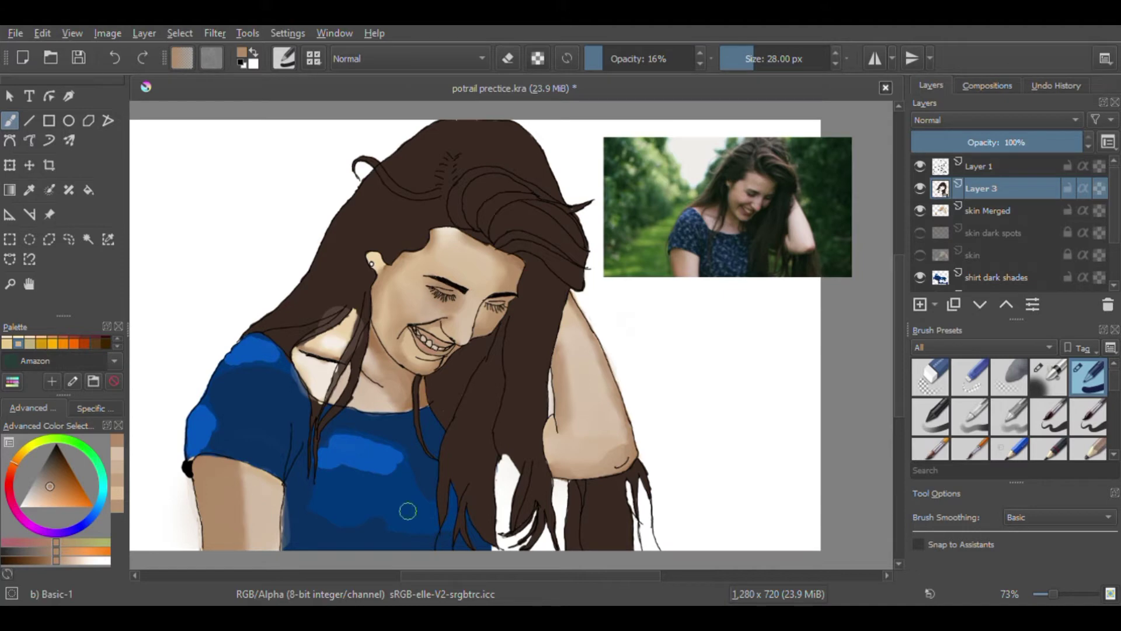
key("e")
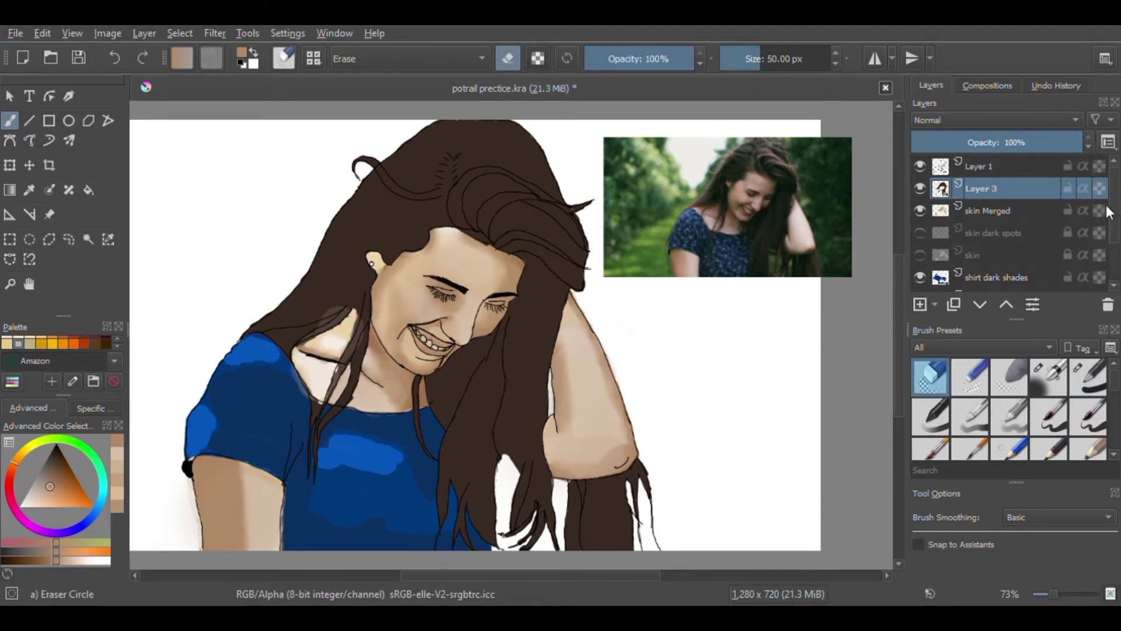
Step: Show the hidden skin dark spots and skin layers, and merge the shirt dark shades and shirt layers
left_click(939, 279)
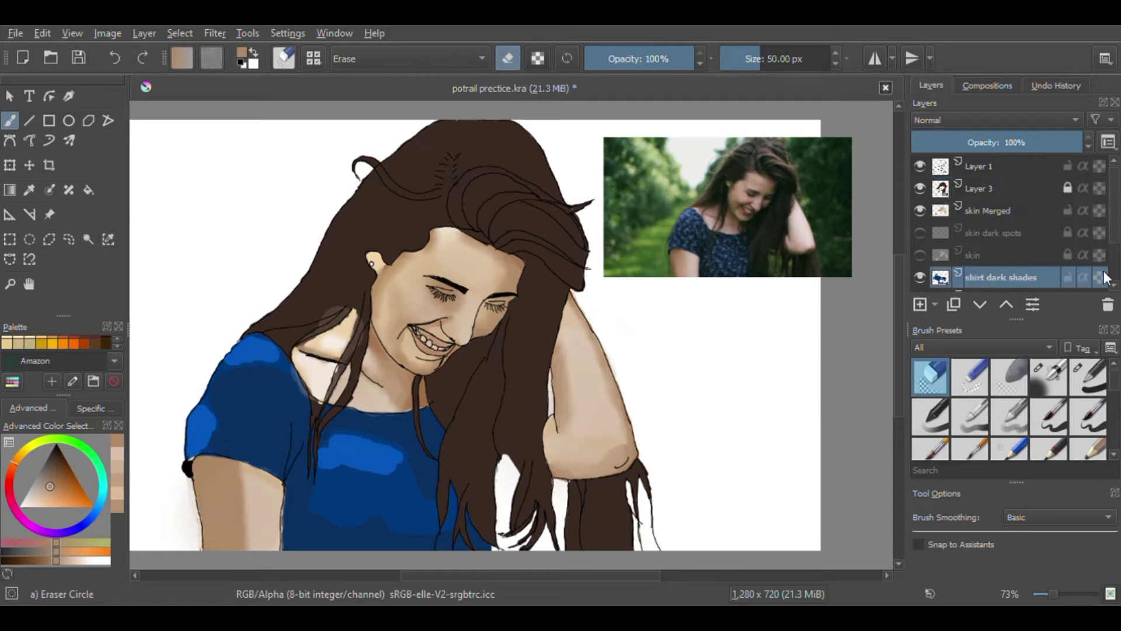
scroll(992, 235, "down", 2)
left_click(985, 236, "ctrl")
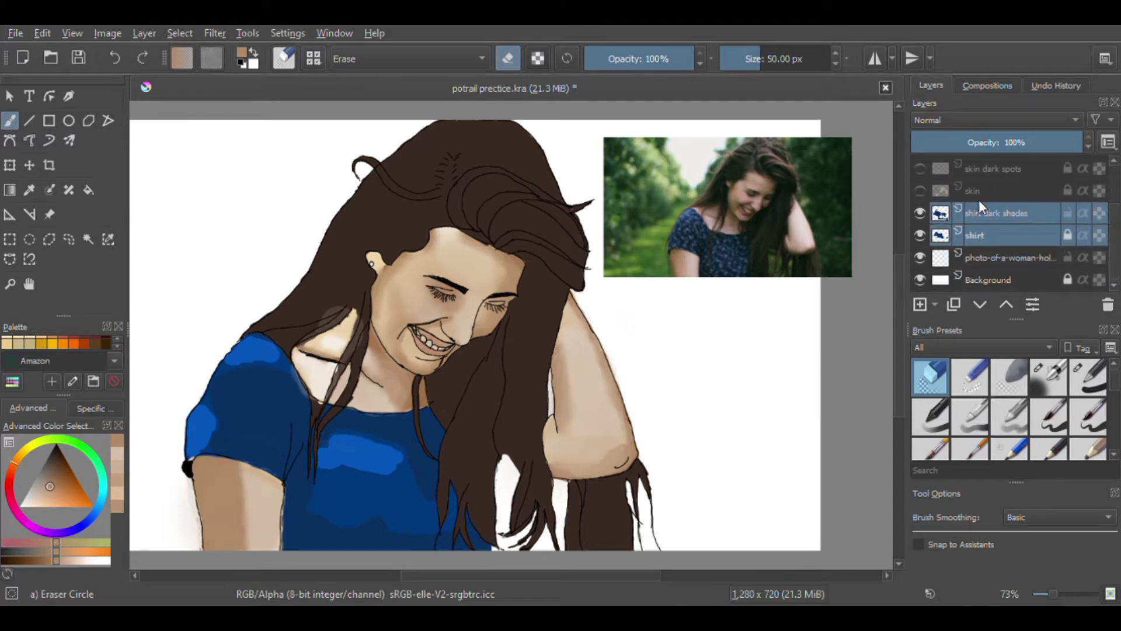
left_click_drag(933, 194, 933, 174)
left_click_drag(1112, 238, 1092, 228)
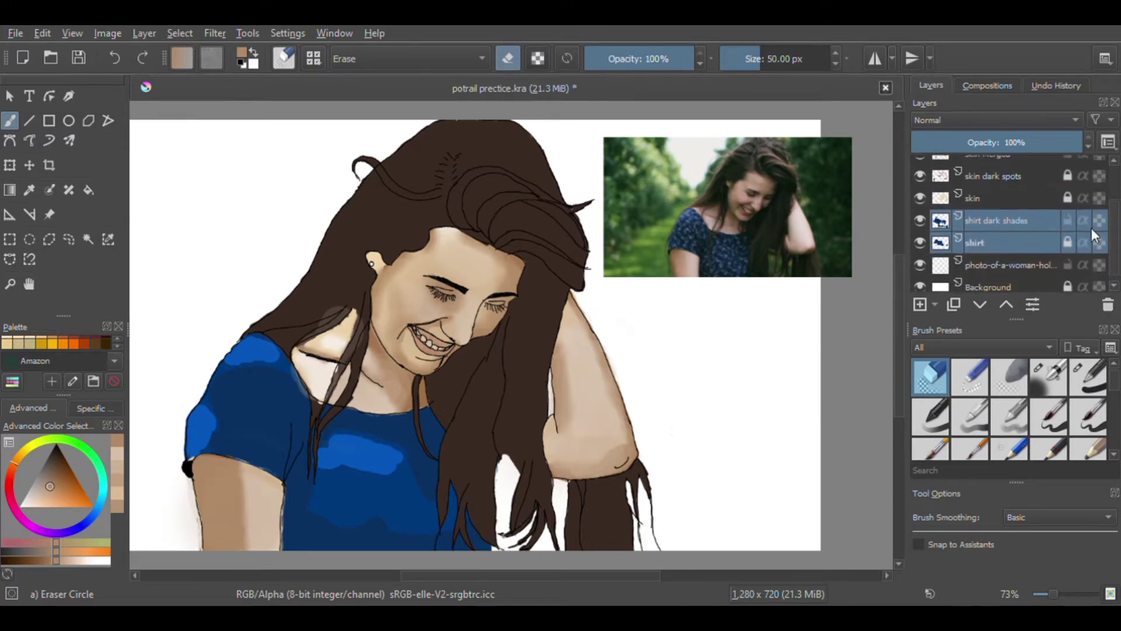
key("ctrl+e")
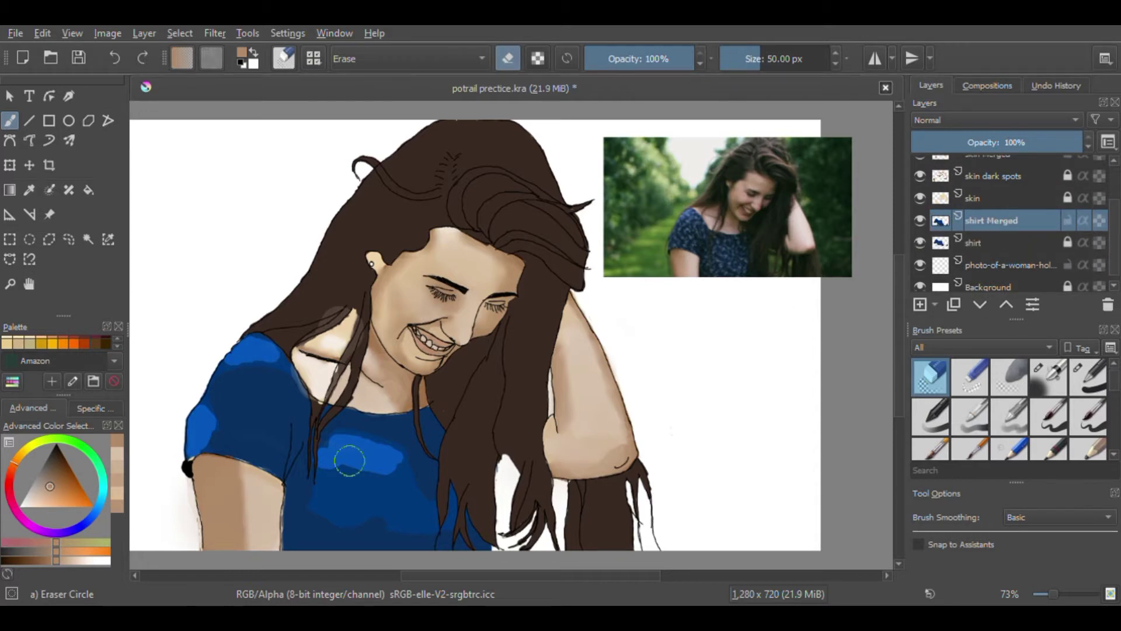
Step: Soften the highlight edges on the shirt and sleeve with Blender Blur at 30 px
scroll(1114, 395, "down", 2)
scroll(1114, 395, "down", 2)
scroll(1096, 400, "down", 3)
left_click(969, 392)
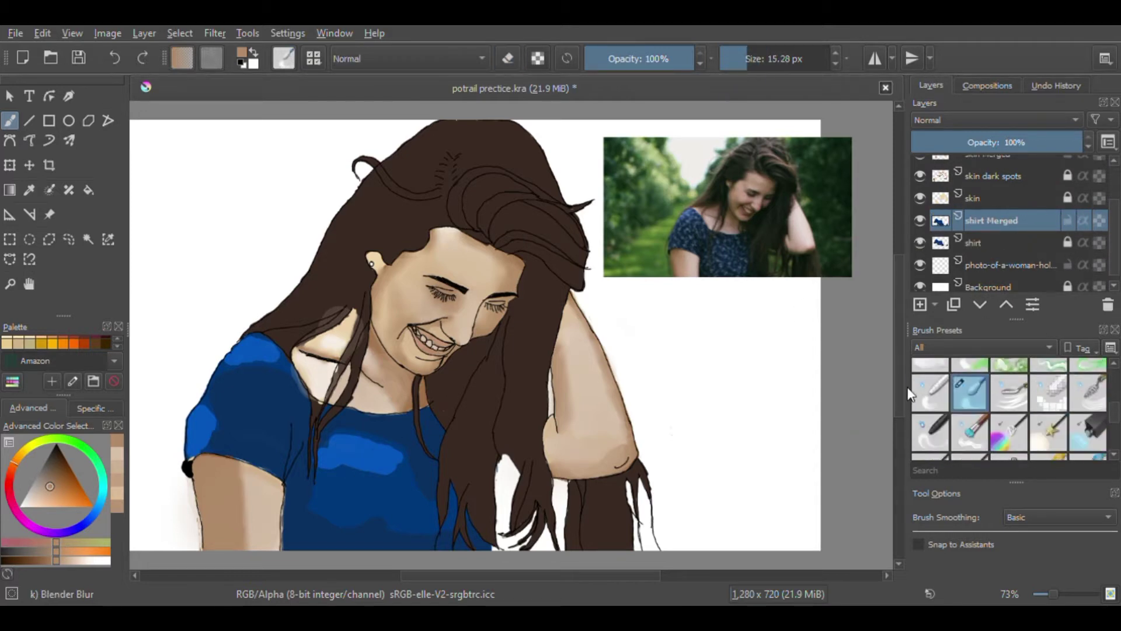
key("bracketright")
key("bracketright")
key("bracketright")
key("bracketright")
key("bracketright")
key("bracketright")
key("bracketright")
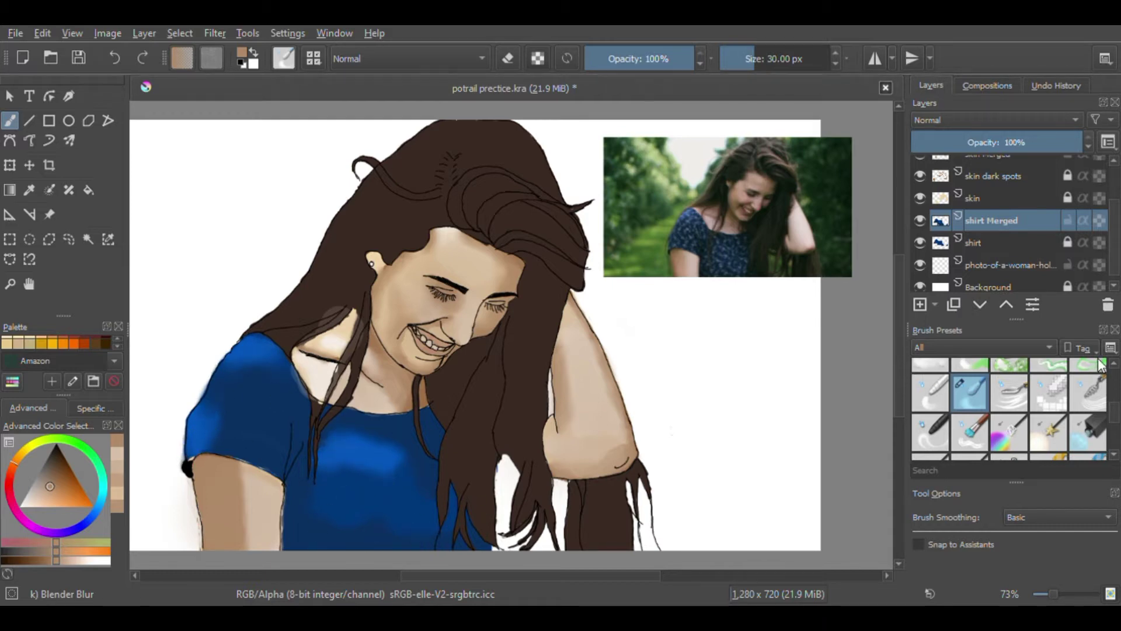
Step: Cover the shirt and sleeve with light grey stars using Stamp Sparkles at 200 px
scroll(1087, 408, "down", 5)
left_click(1048, 400)
left_click(32, 484)
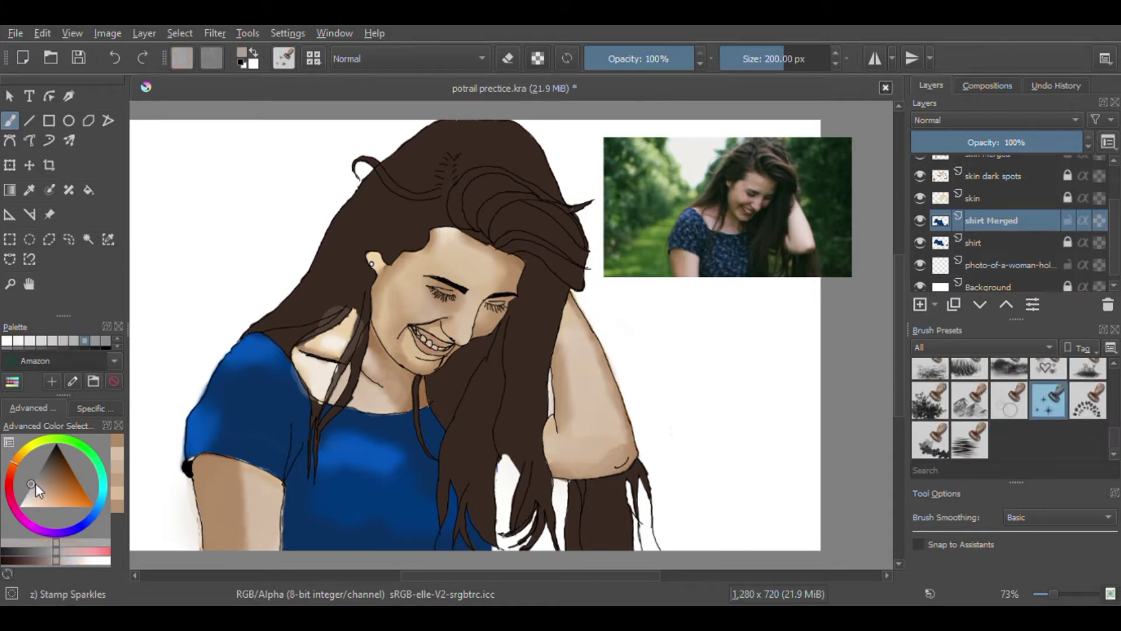
left_click(394, 500)
left_click(360, 474)
left_click(398, 526)
left_click(403, 457)
left_click(384, 452)
left_click(376, 436)
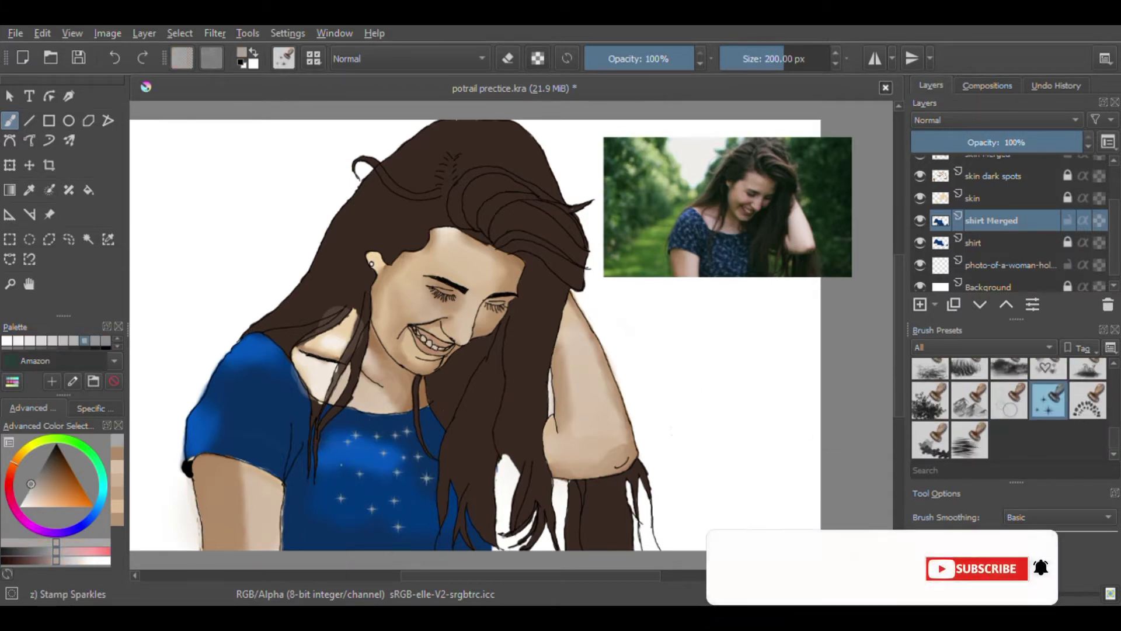
mouse_move(373, 426)
left_mouse_down()
mouse_move(431, 442)
mouse_move(418, 499)
mouse_move(472, 533)
mouse_move(325, 536)
mouse_move(321, 513)
mouse_move(288, 536)
mouse_move(316, 546)
mouse_move(302, 430)
mouse_move(275, 397)
mouse_move(255, 383)
mouse_move(249, 446)
mouse_move(272, 429)
mouse_move(301, 434)
mouse_move(212, 429)
mouse_move(253, 367)
mouse_move(198, 435)
mouse_move(306, 389)
left_mouse_up()
mouse_move(361, 447)
left_mouse_down()
mouse_move(413, 496)
mouse_move(410, 518)
left_mouse_up()
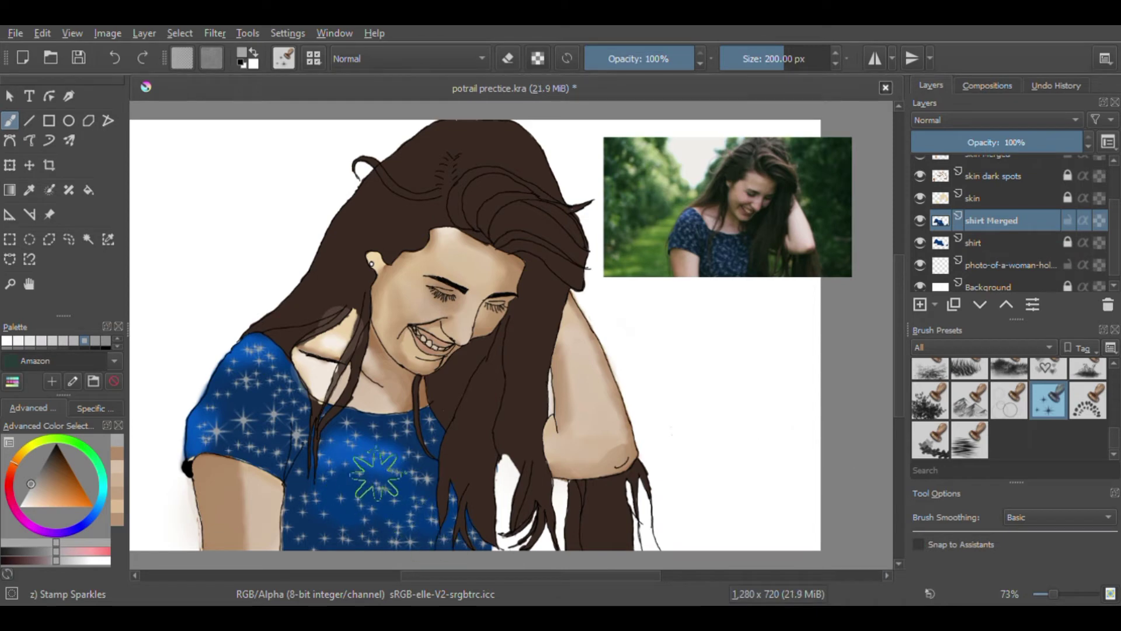
Step: Pick a reddish brown based on the hair colour with the Bristles-5 Flat brush, and make Layer 3 active
key("e")
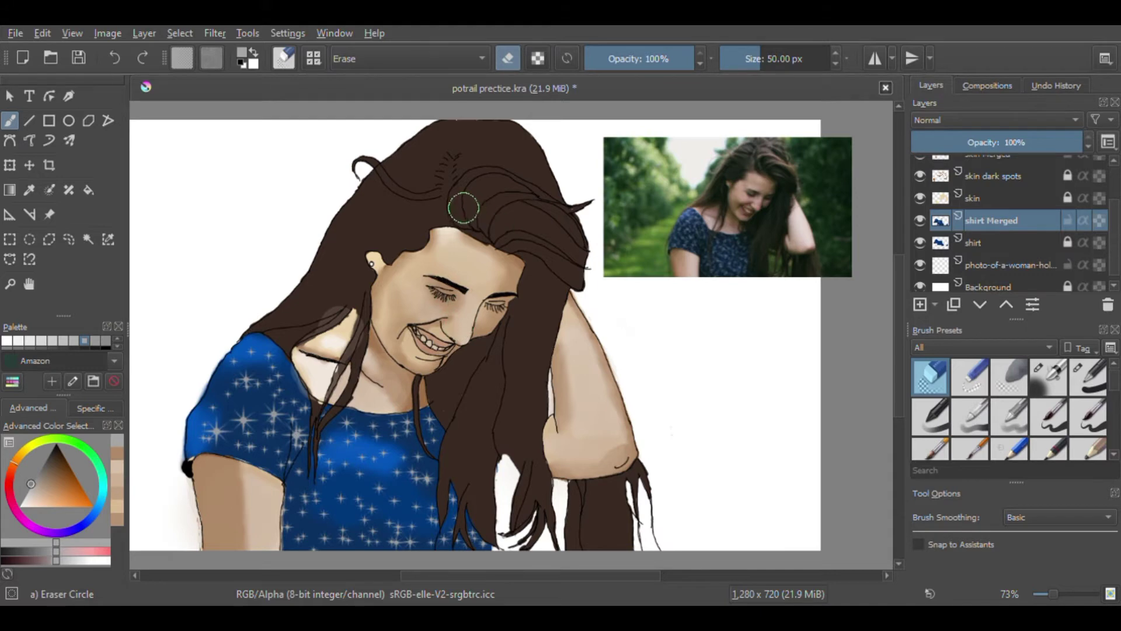
key("slash")
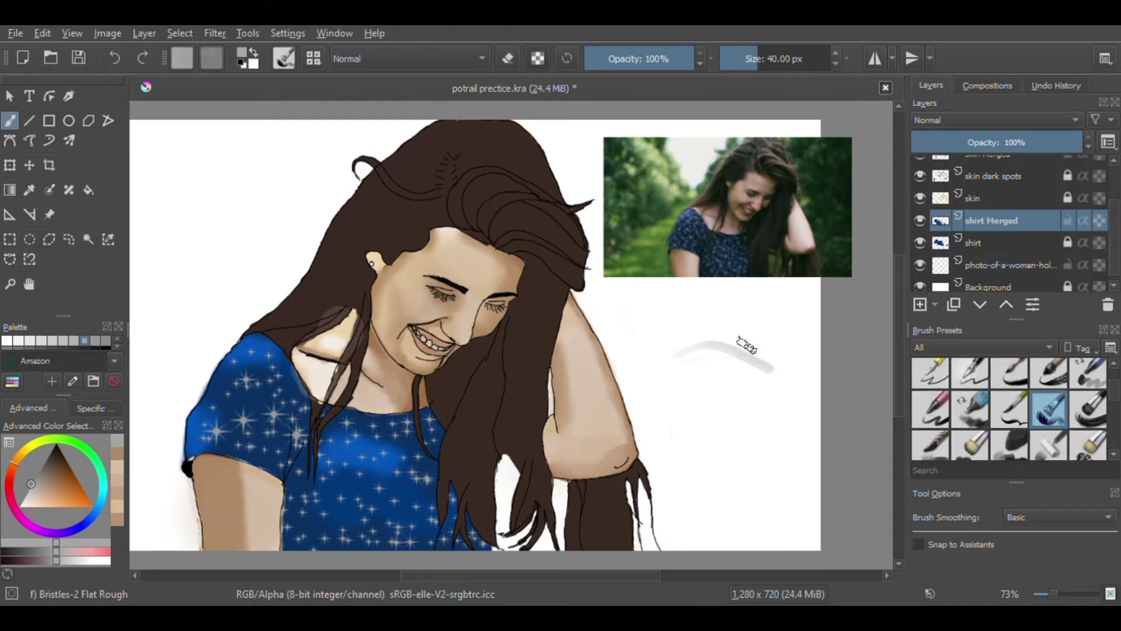
left_click(976, 436)
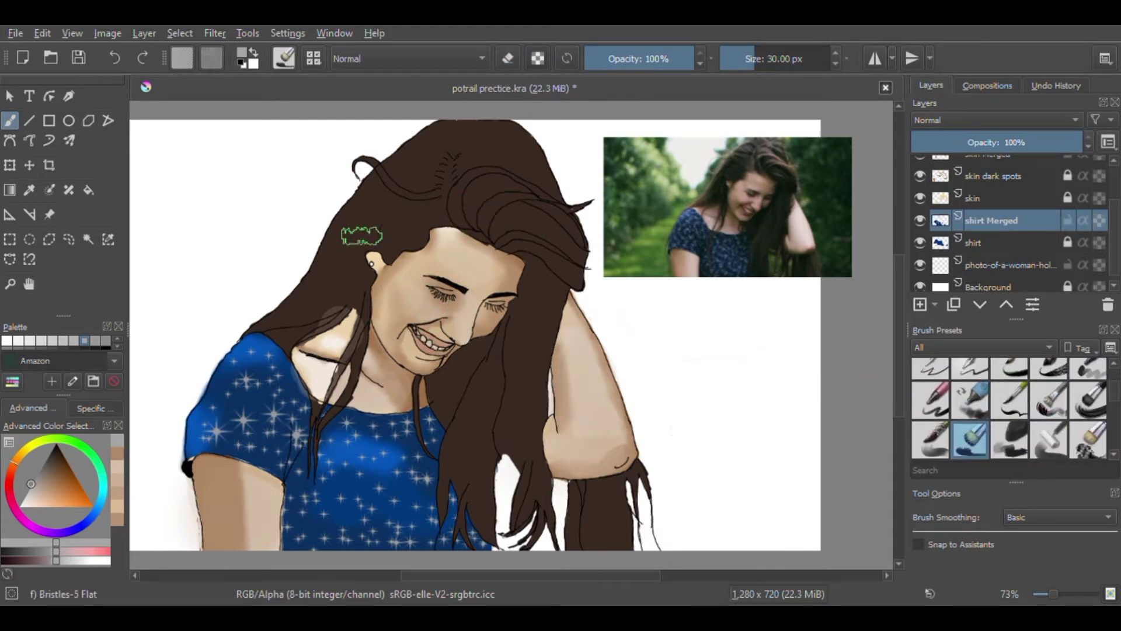
left_click(415, 216, "ctrl")
left_click(53, 478)
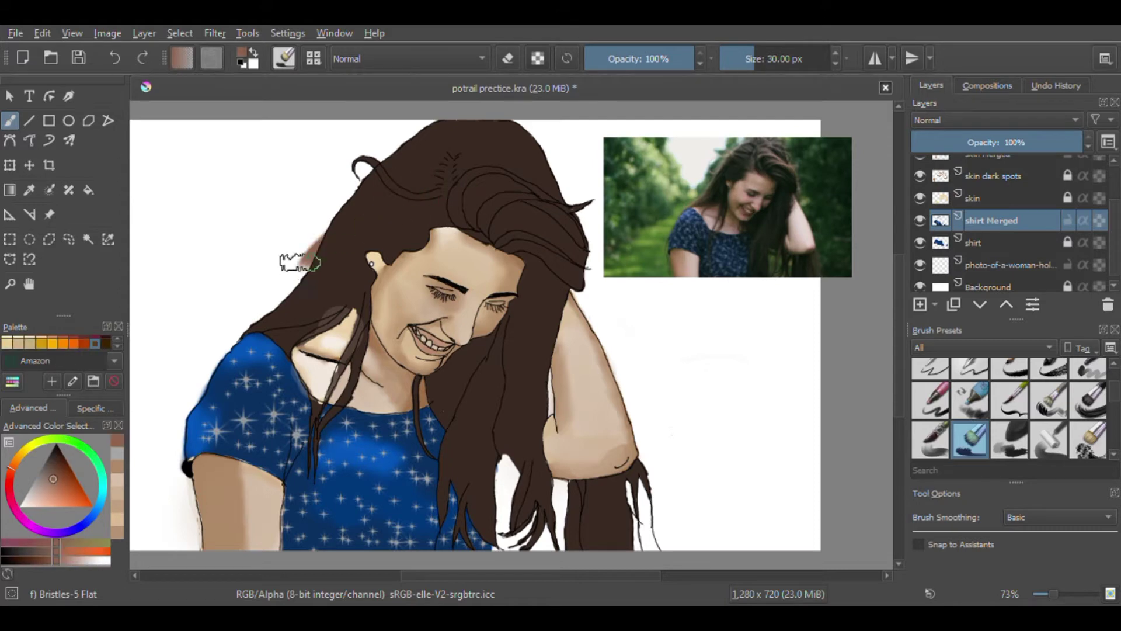
left_click_drag(1114, 227, 1114, 202)
left_click(1066, 175)
Step: Try reddish-brown strokes on the upper hair with Bristles-5 Flat at 30 px and Bristles-3 Large Smooth at 110 px, and undo them
left_click_drag(403, 203, 339, 242)
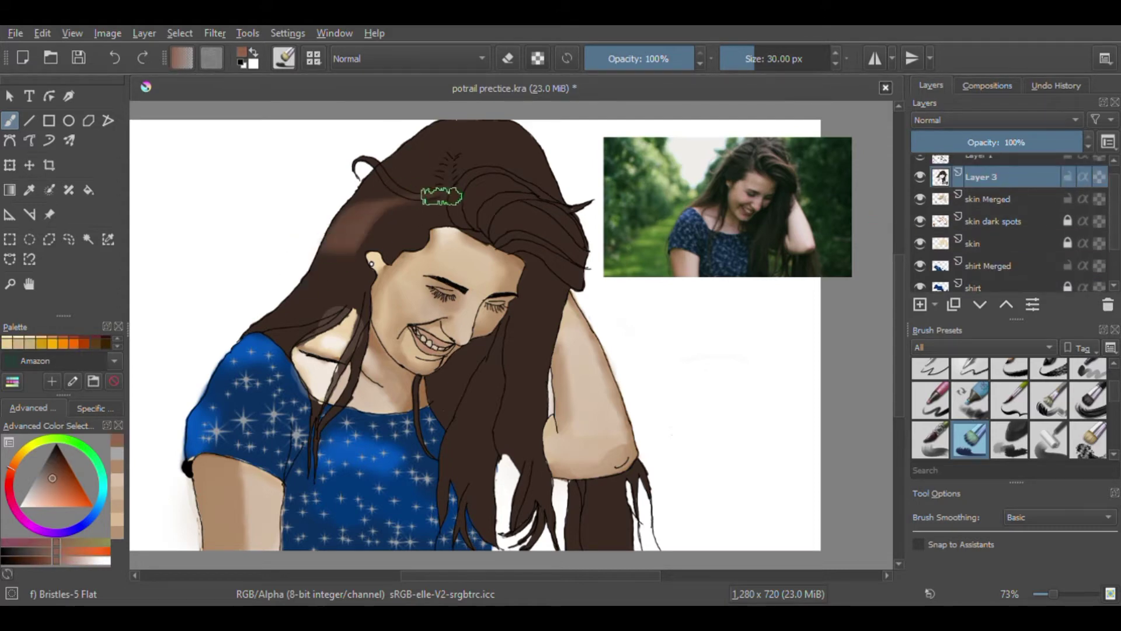
left_click_drag(441, 195, 324, 245)
mouse_move(450, 152)
left_mouse_down()
mouse_move(257, 315)
mouse_move(362, 263)
left_mouse_up()
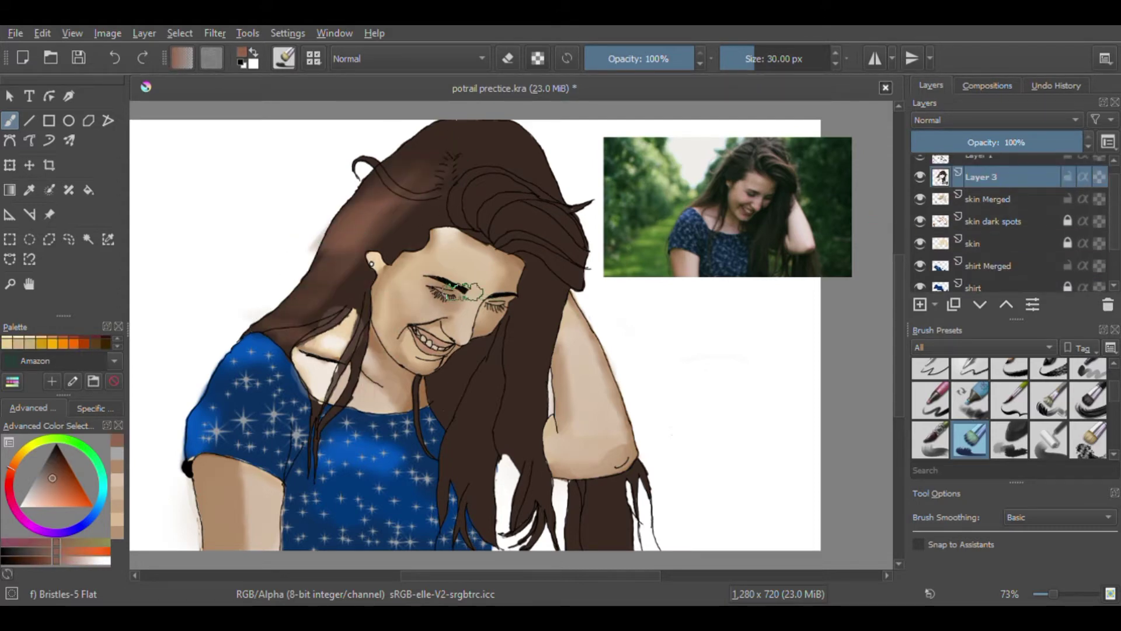
left_click(1088, 399)
key("ctrl+z")
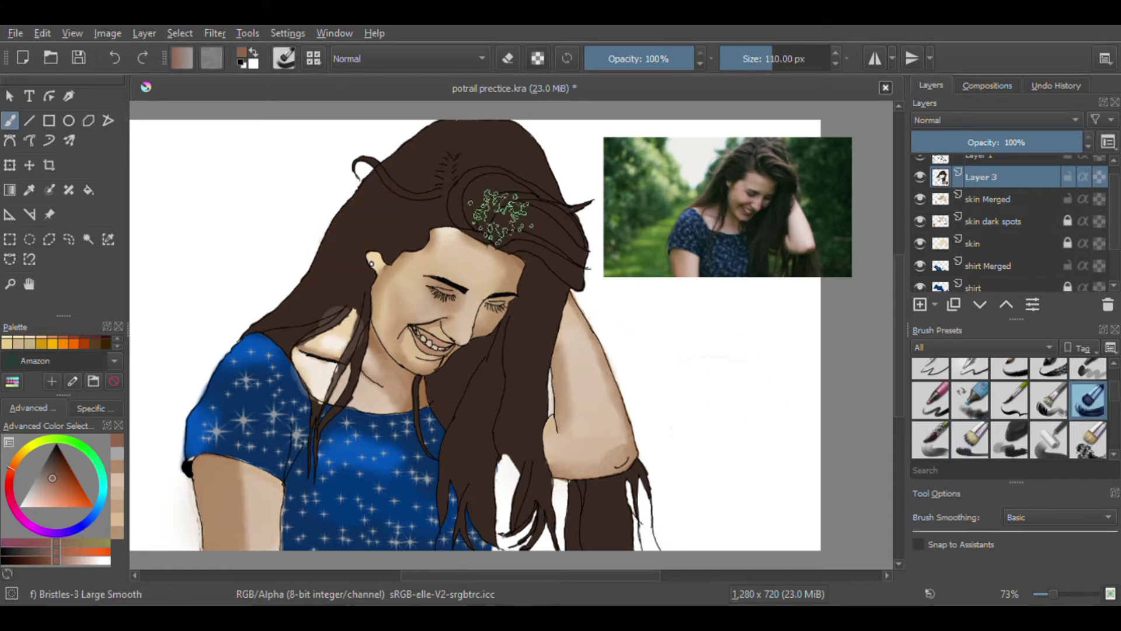
mouse_move(464, 212)
left_mouse_down()
mouse_move(477, 193)
mouse_move(471, 219)
left_mouse_up()
key("ctrl+z")
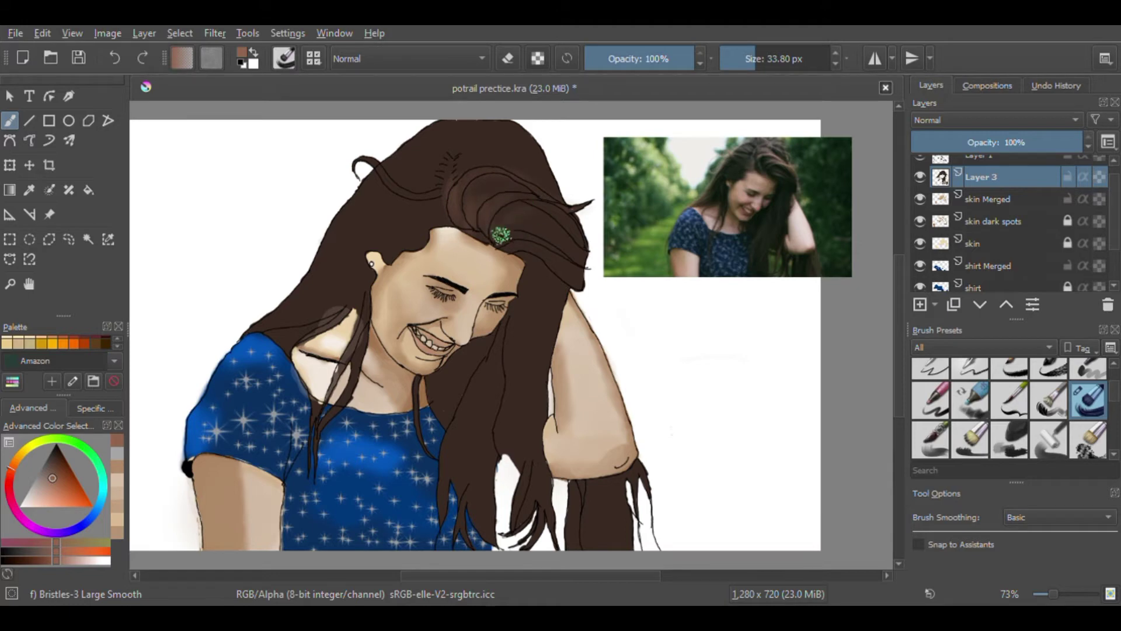
Step: Brush reddish-brown tones through the front sweep and the long locks down past the elbow with Bristles-3 Large Smooth at 33.8 px
mouse_move(501, 236)
left_mouse_down()
mouse_move(575, 236)
mouse_move(545, 216)
mouse_move(502, 240)
mouse_move(556, 251)
mouse_move(525, 246)
mouse_move(537, 369)
left_mouse_up()
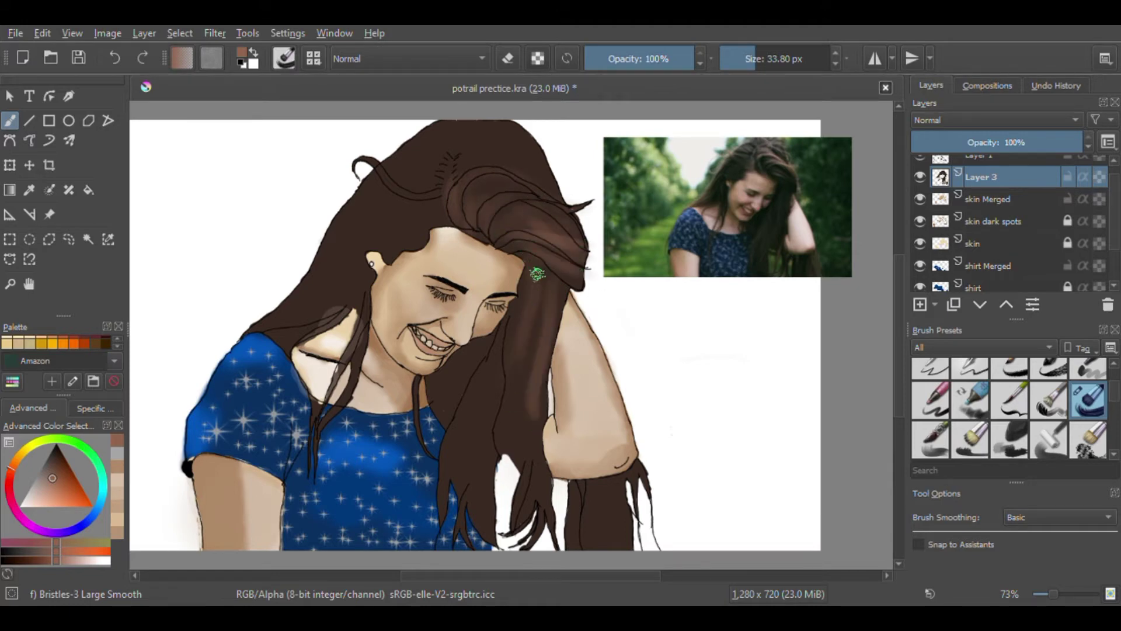
mouse_move(547, 286)
left_mouse_down()
mouse_move(530, 270)
mouse_move(458, 395)
mouse_move(472, 419)
mouse_move(451, 503)
left_mouse_up()
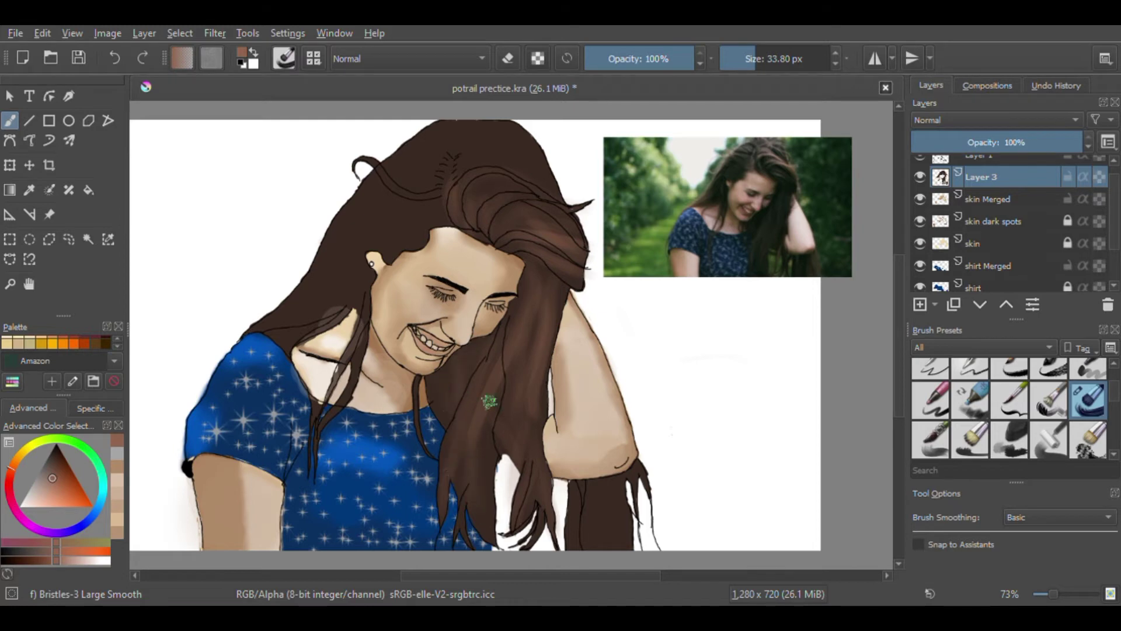
left_click_drag(489, 403, 489, 532)
left_click_drag(608, 481, 623, 539)
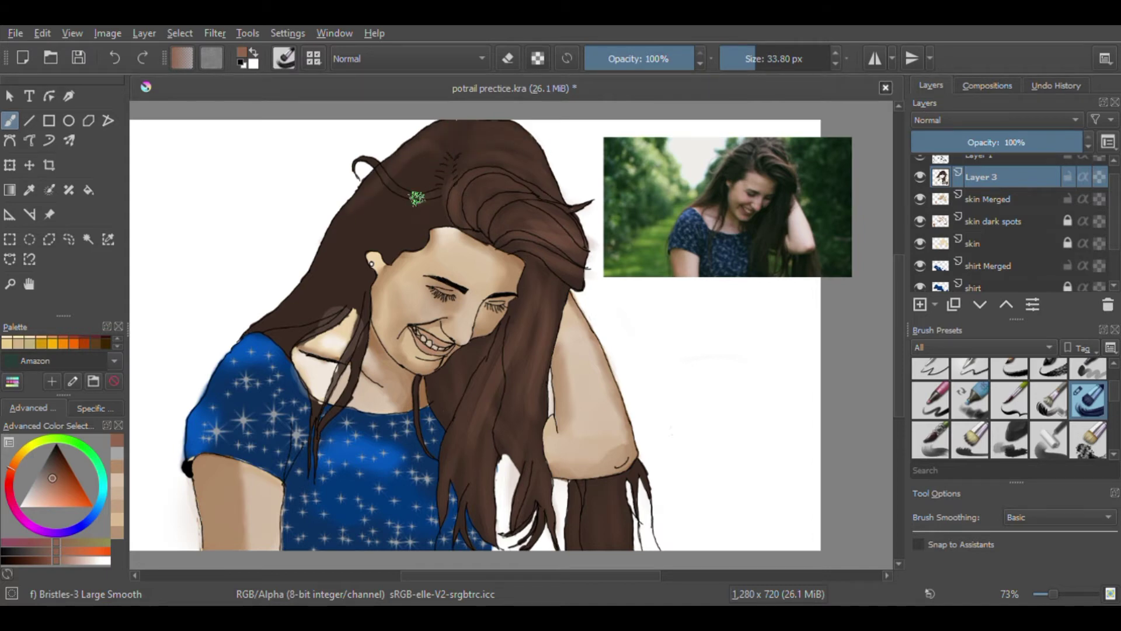
Step: Brush the same reddish brown over the crown, loose curl and hair behind the ear, using 18 px and 30 px sizes
left_click_drag(420, 197, 392, 180)
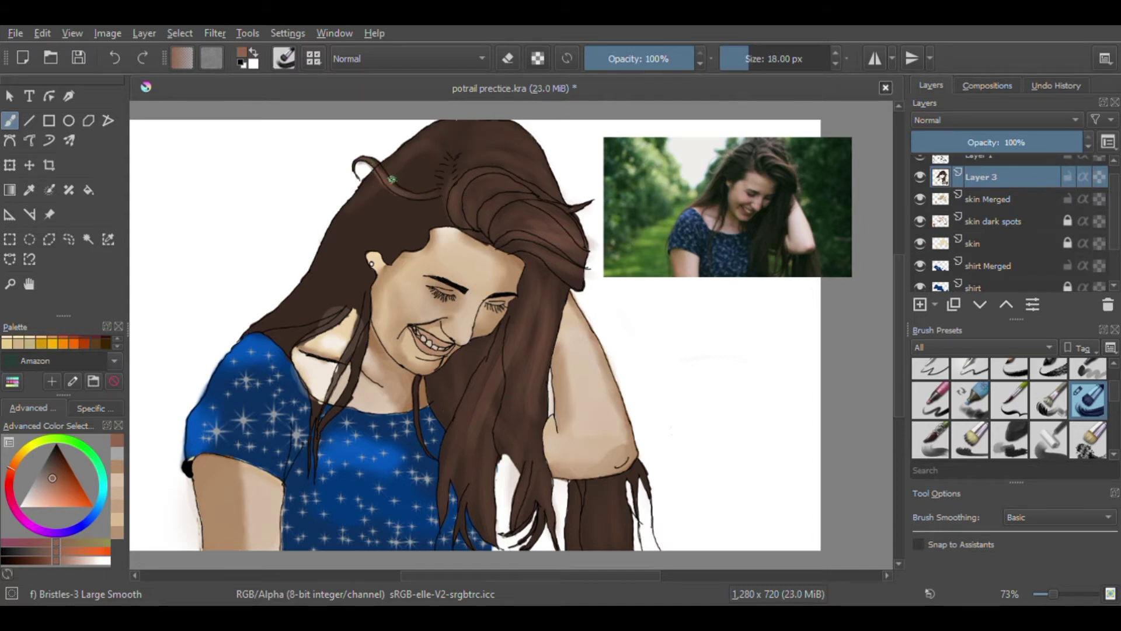
key("bracketright")
key("bracketright")
key("bracketright")
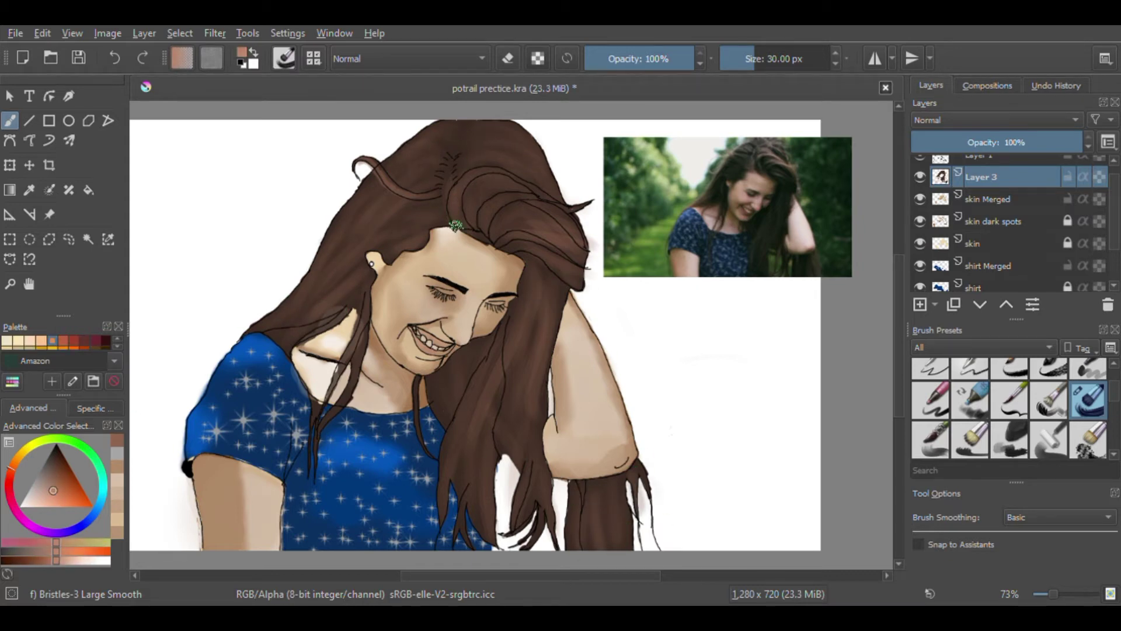
Step: Try highlight strokes on the front hair with lighter brown and a grey-brown based on a reference photo sample, and undo them
left_click_drag(457, 227, 469, 208)
key("ctrl+z")
left_click(56, 503)
left_click(10, 478)
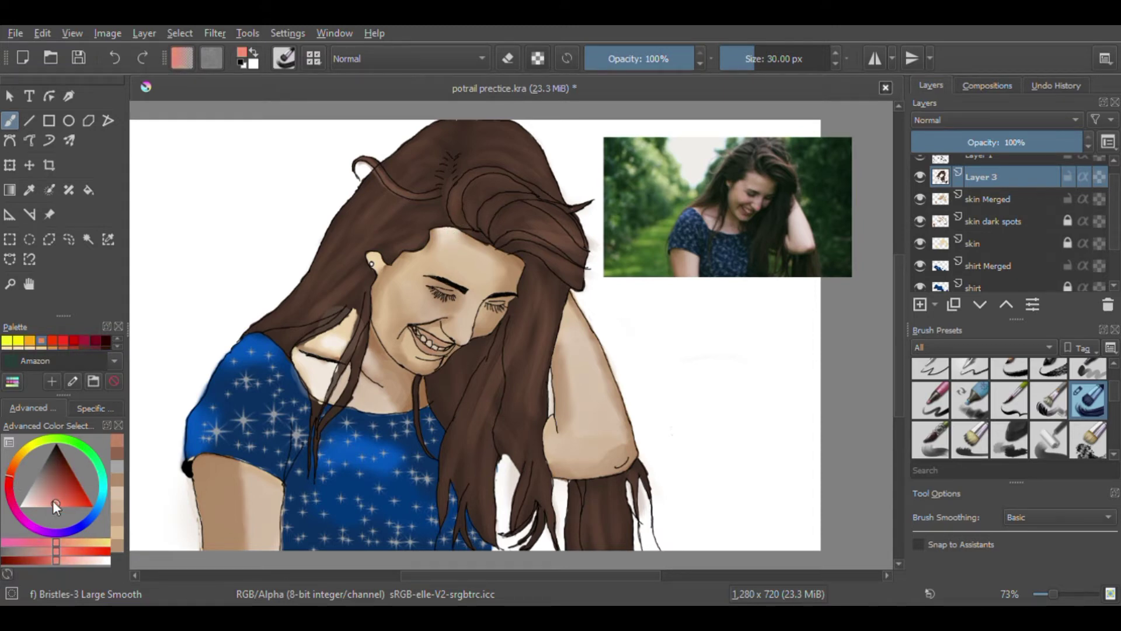
left_click(791, 185, "ctrl")
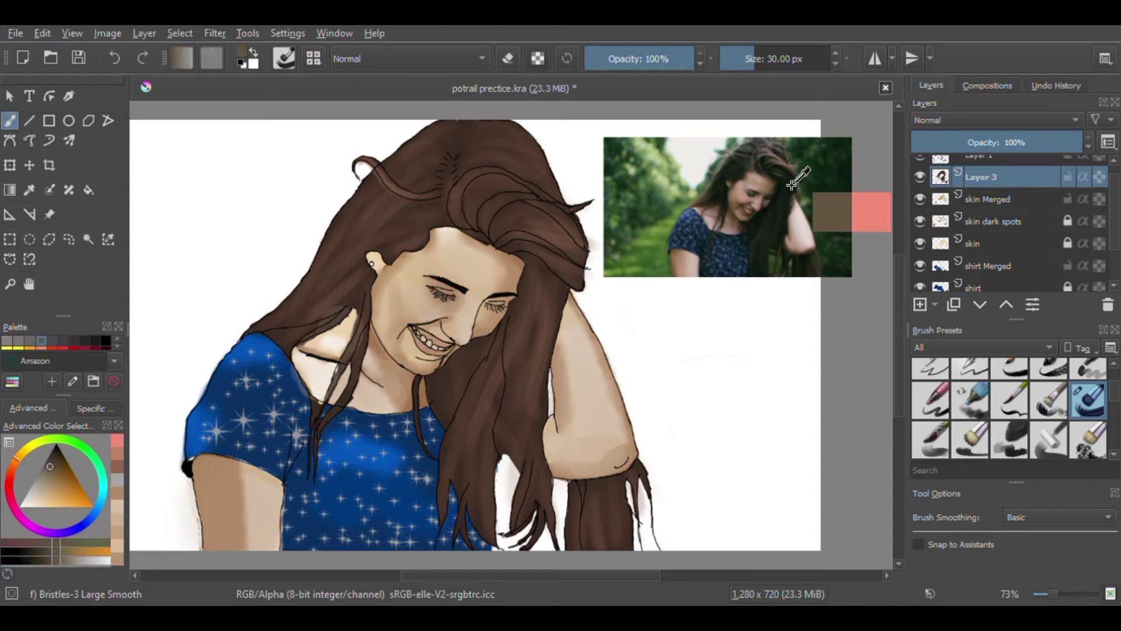
left_click(44, 473)
left_click_drag(455, 212, 517, 175)
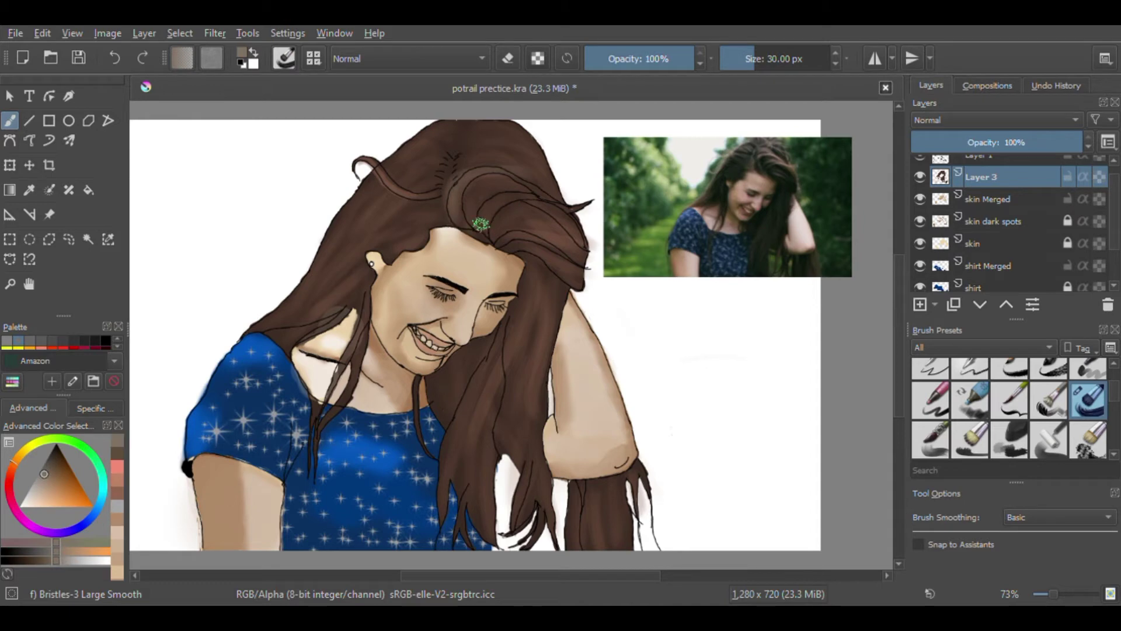
key("ctrl+z")
Step: Pick a light orange-tan highlight colour and set the Bristles-3 Large Smooth brush to 10 px for the swept front hair
left_click(90, 552)
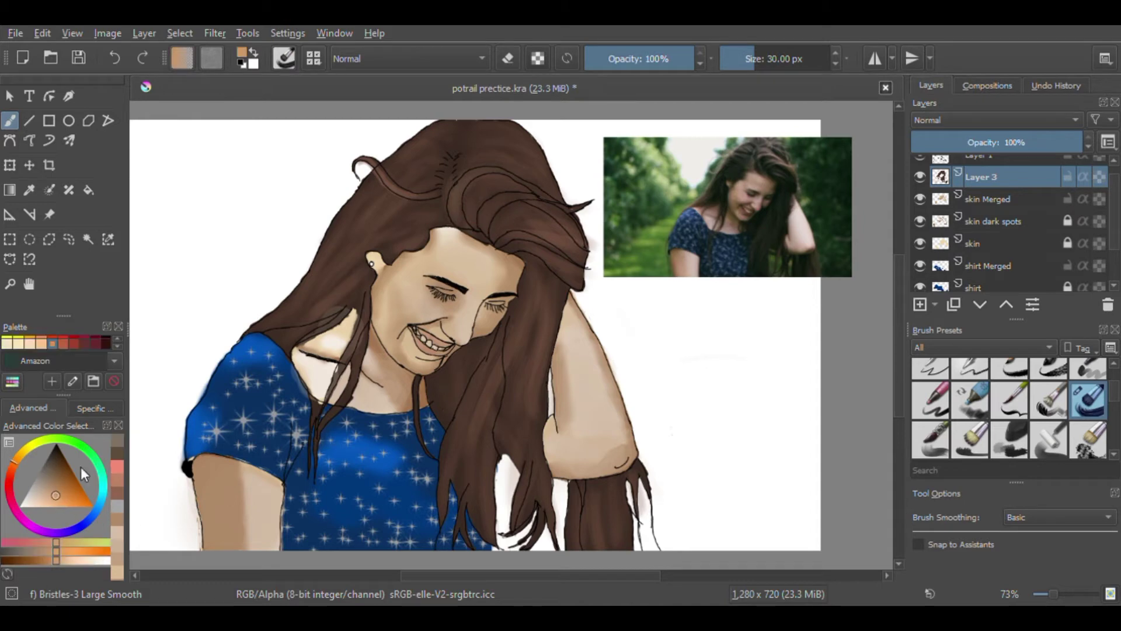
left_click(736, 62)
scroll(515, 339, "up", 3)
left_click_drag(490, 212, 425, 334)
key("bracketright")
key("bracketright")
key("bracketright")
key("bracketright")
key("bracketright")
key("bracketright")
key("bracketright")
Step: Paint thin tan highlight strands along the upper locks of the swept front hair
mouse_move(314, 248)
left_mouse_down()
mouse_move(298, 196)
mouse_move(305, 170)
left_mouse_up()
left_click_drag(324, 271, 321, 164)
mouse_move(361, 130)
left_mouse_down()
mouse_move(483, 145)
mouse_move(623, 228)
mouse_move(662, 217)
left_mouse_up()
mouse_move(410, 234)
left_mouse_down()
mouse_move(384, 274)
mouse_move(411, 211)
left_mouse_up()
mouse_move(524, 209)
left_mouse_down()
mouse_move(620, 260)
mouse_move(657, 315)
left_mouse_up()
mouse_move(427, 202)
left_mouse_down()
mouse_move(489, 199)
mouse_move(620, 280)
left_mouse_up()
left_click_drag(413, 307, 496, 240)
left_click_drag(510, 279, 628, 326)
left_click_drag(543, 265, 686, 366)
key("ctrl+z")
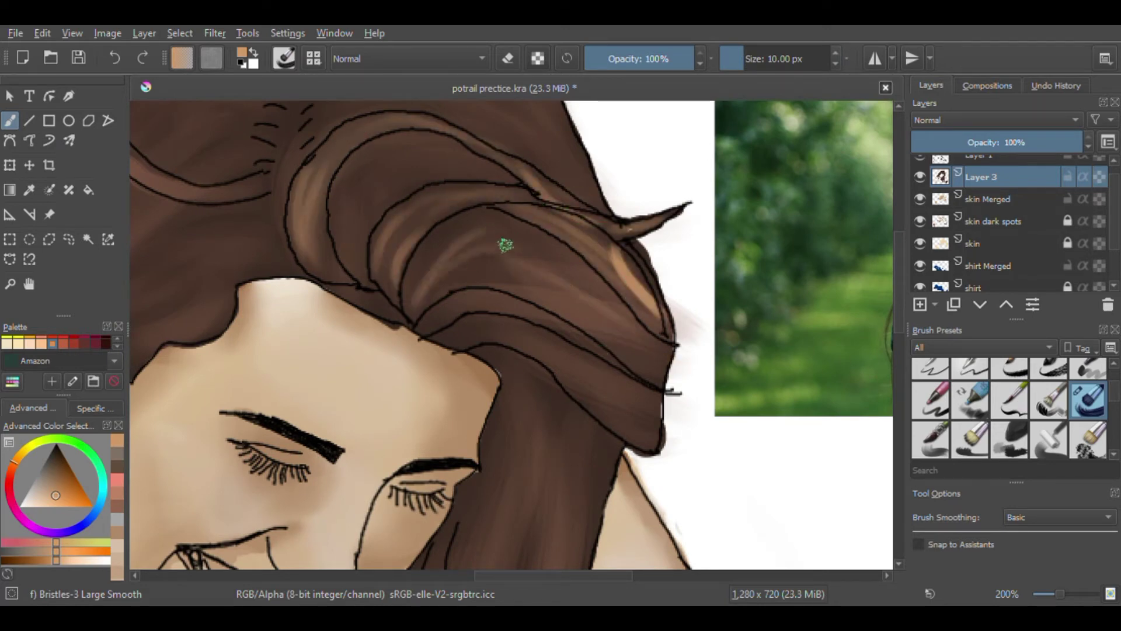
Step: Extend the thin tan highlights across the middle and lower locks of the front sweep above the forehead
left_click_drag(506, 245, 623, 307)
left_click_drag(511, 278, 642, 347)
left_click_drag(426, 318, 626, 362)
left_click_drag(438, 336, 635, 411)
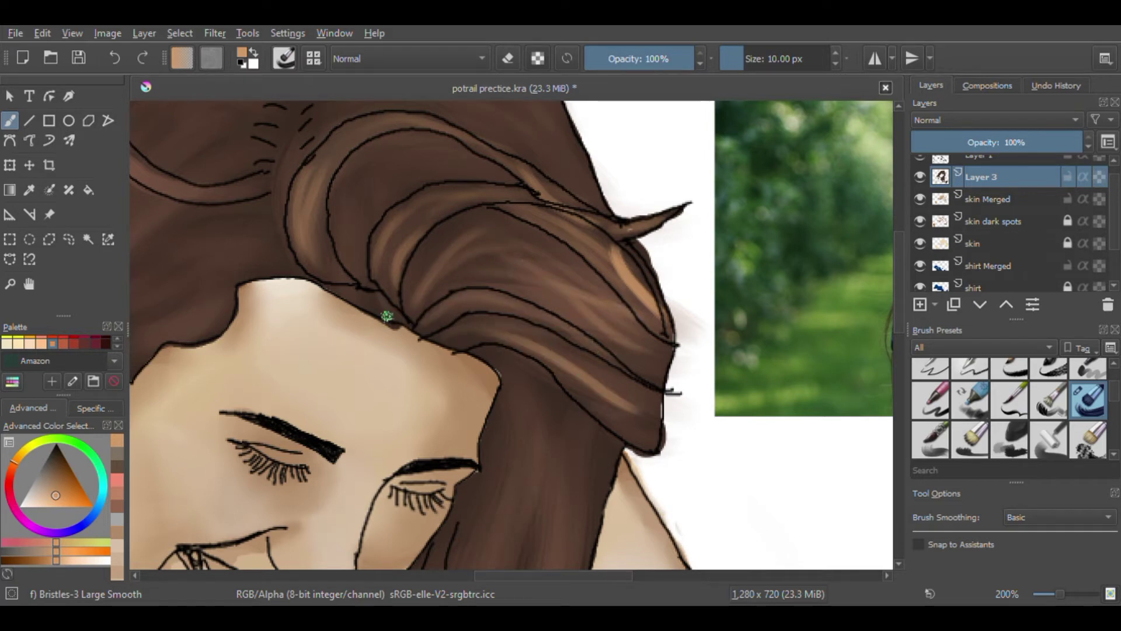
left_click_drag(387, 316, 352, 236)
Step: Shade the forehead along the hairline with sampled dark brown, using Bristles-3 Large Smooth at 10 px and Bristles-2 Flat Rough at 40 px
left_click(266, 268, "ctrl")
mouse_move(245, 310)
left_mouse_down()
mouse_move(250, 285)
mouse_move(202, 339)
left_mouse_up()
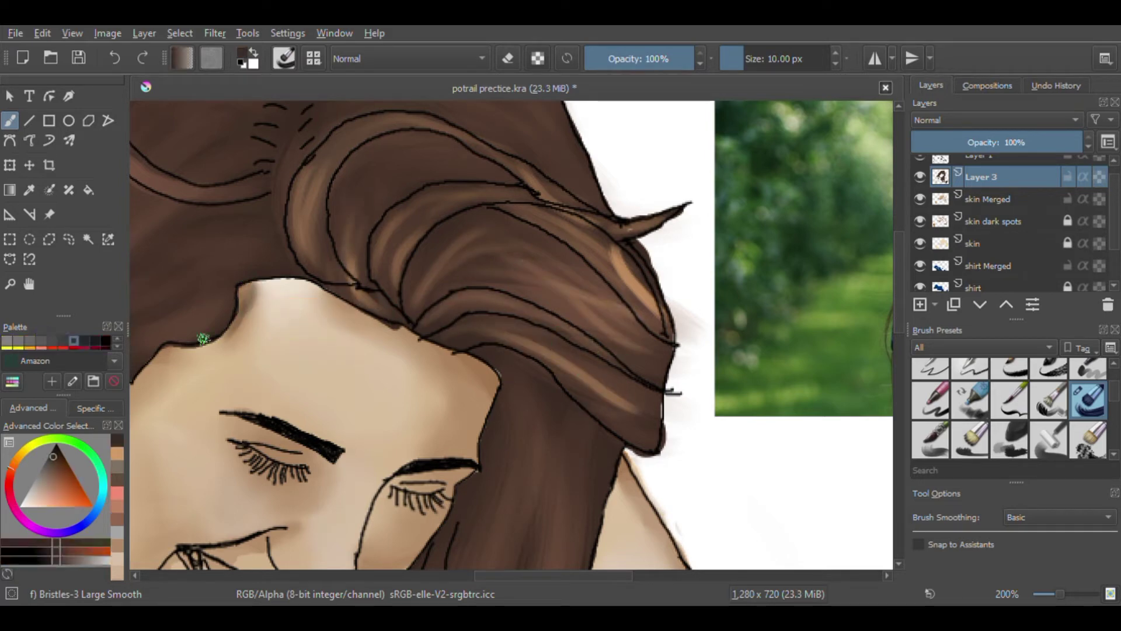
left_click_drag(322, 281, 234, 328)
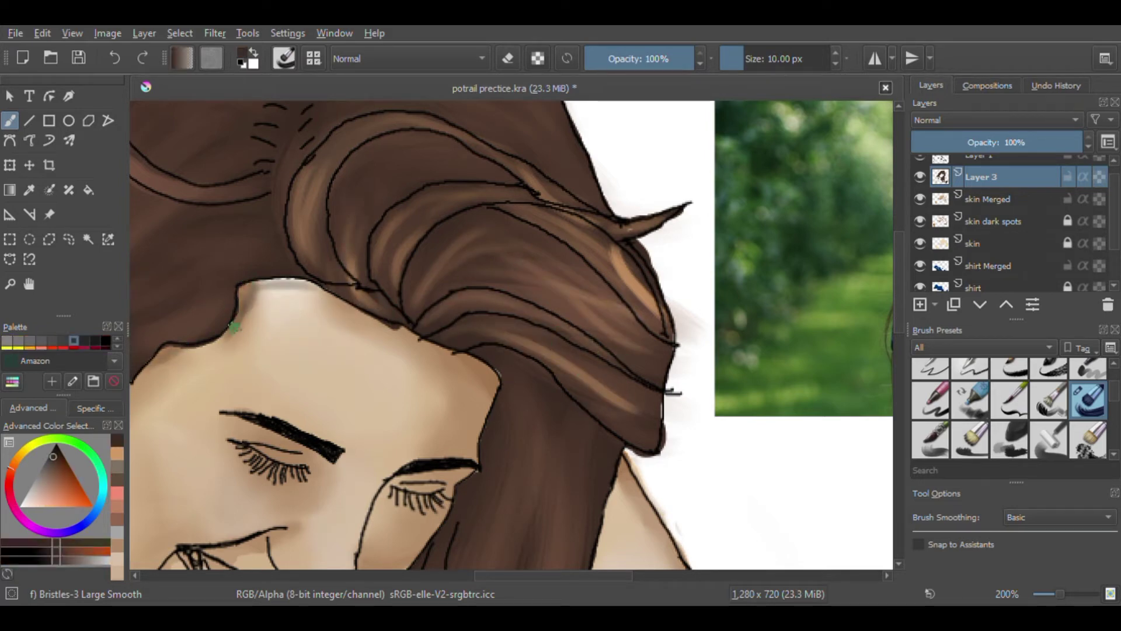
left_click(1049, 400)
left_click_drag(724, 499, 771, 461)
key("ctrl+z")
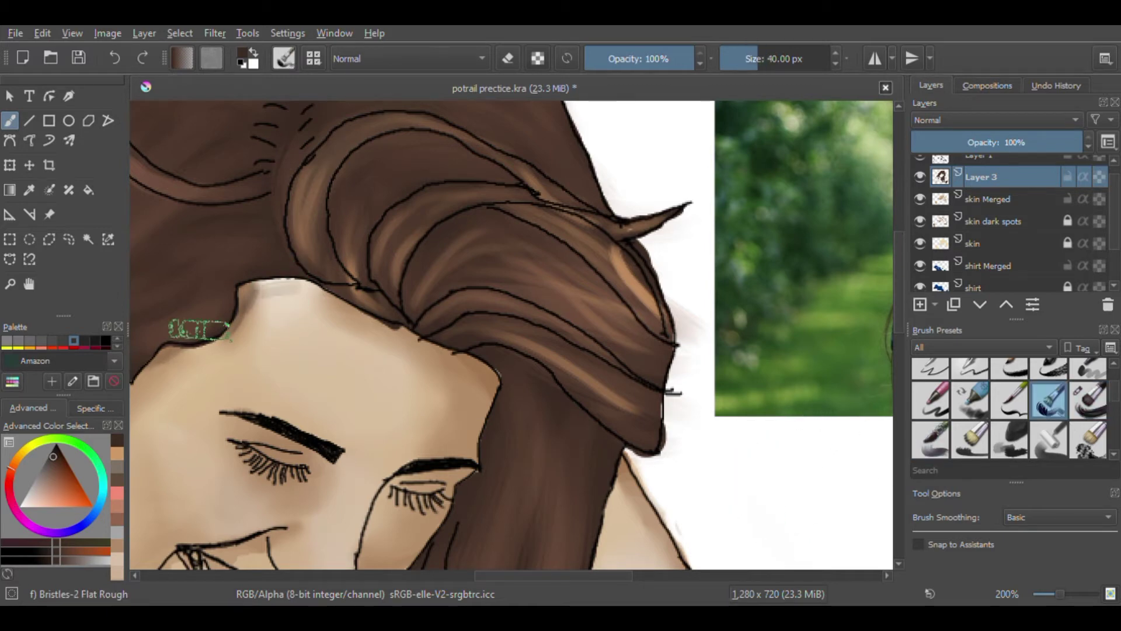
left_click_drag(307, 287, 137, 397)
key("ctrl+z")
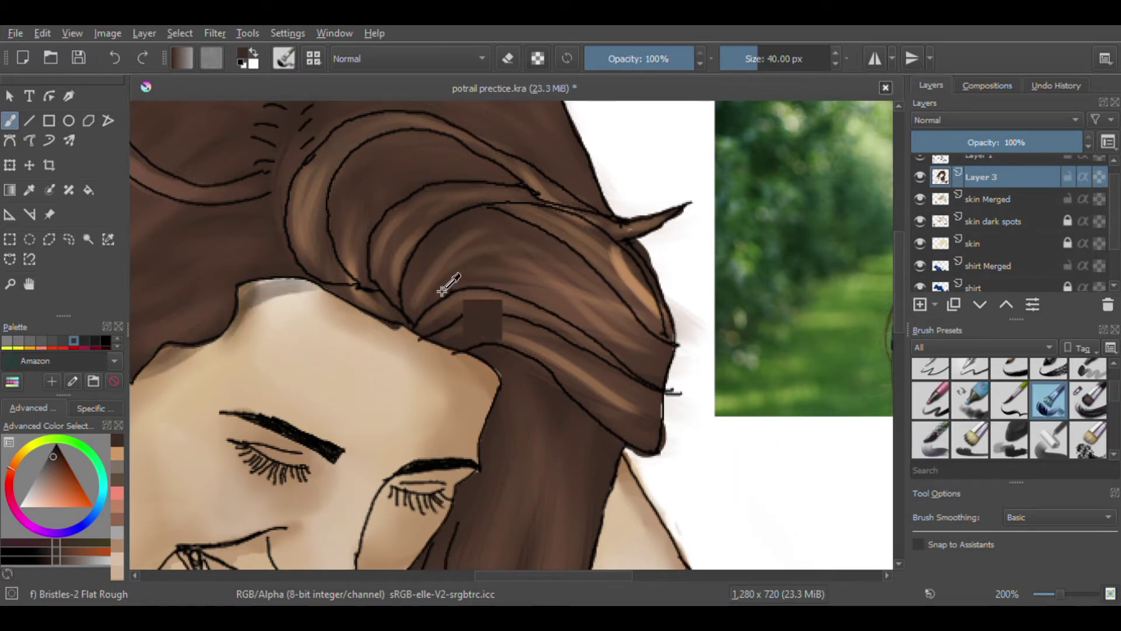
Step: Paint streaks of lighter brown sampled from the hair down the long locks beside the face and neck, using Bristles-2 Flat Rough at 40 px
left_click(447, 286, "ctrl")
left_click_drag(555, 373, 583, 218)
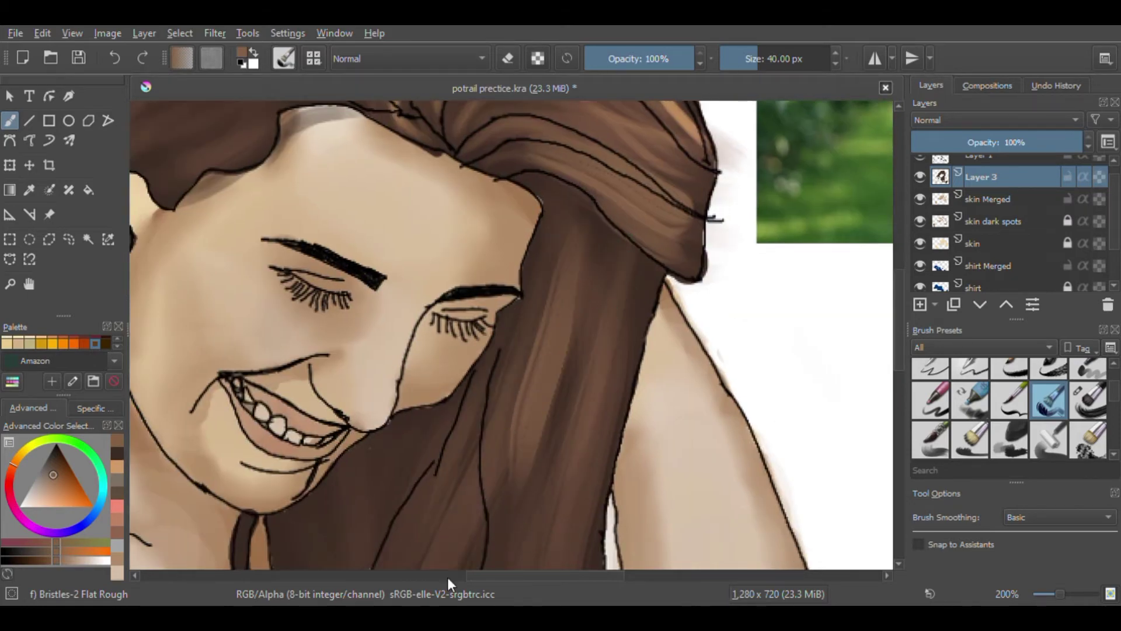
left_click_drag(447, 569, 483, 325)
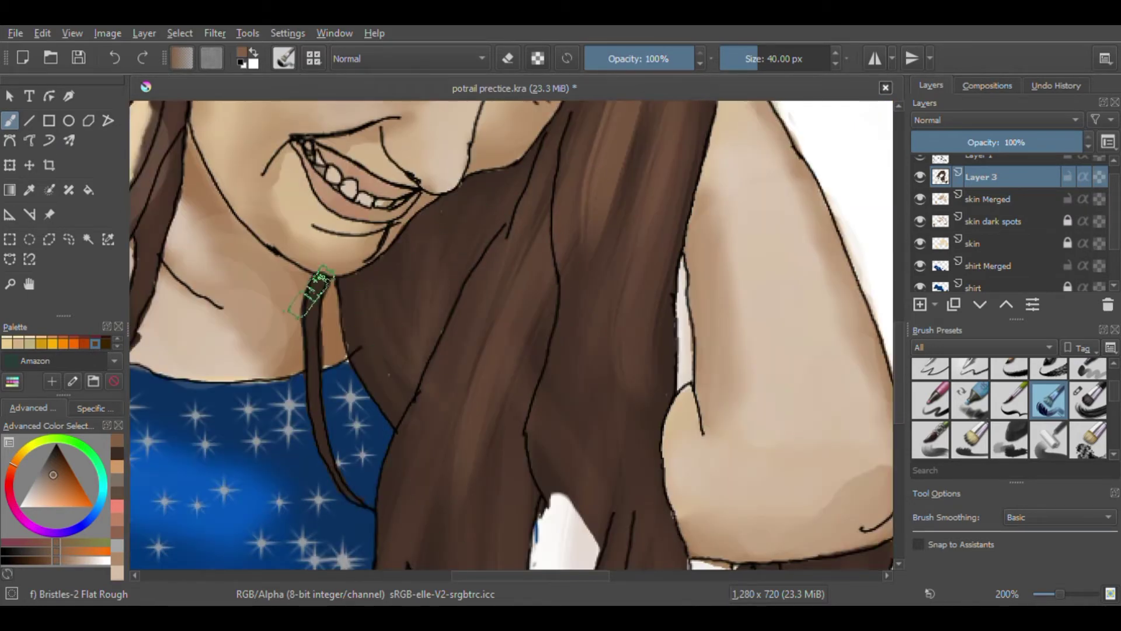
left_click_drag(317, 287, 316, 400)
left_click_drag(472, 445, 451, 528)
left_click_drag(582, 331, 571, 450)
left_click_drag(631, 383, 619, 494)
Step: Continue the lighter brown streaks down to the hair ends that fall over the shirt
scroll(639, 403, "down", 5)
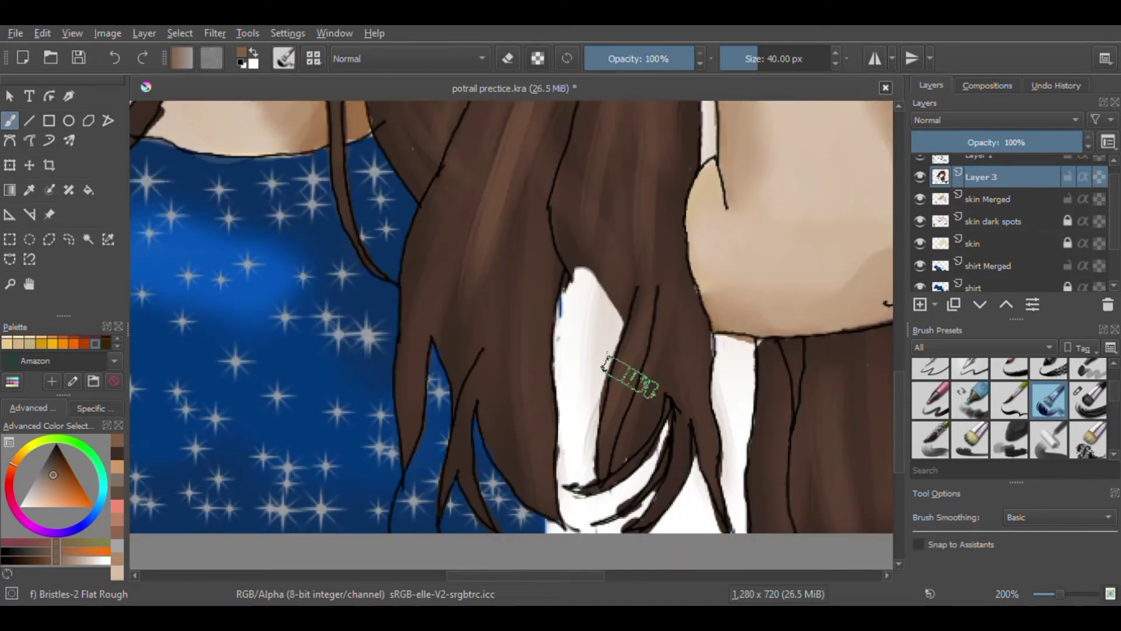
left_click_drag(476, 339, 474, 441)
left_click_drag(474, 292, 461, 409)
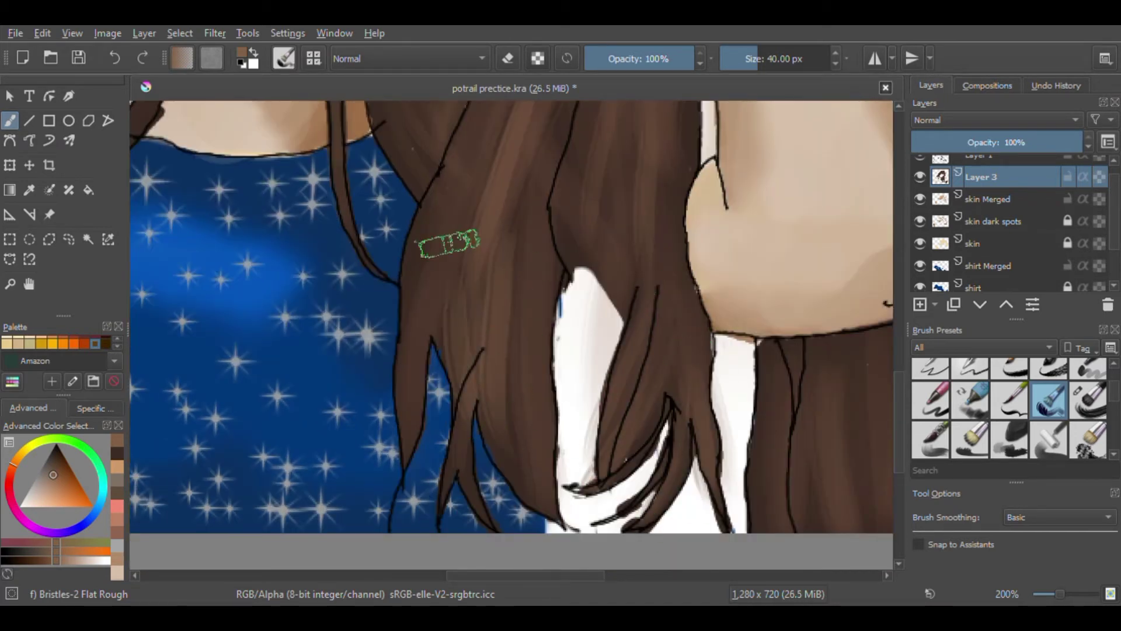
left_click_drag(437, 207, 418, 365)
Step: Streak the hair hanging below the elbow and the neighbouring lock ends with the same lighter brown
left_click_drag(706, 374, 480, 345)
left_click_drag(552, 329, 545, 466)
left_click_drag(558, 344, 549, 480)
mouse_move(589, 382)
left_mouse_down()
mouse_move(643, 402)
mouse_move(663, 381)
left_mouse_up()
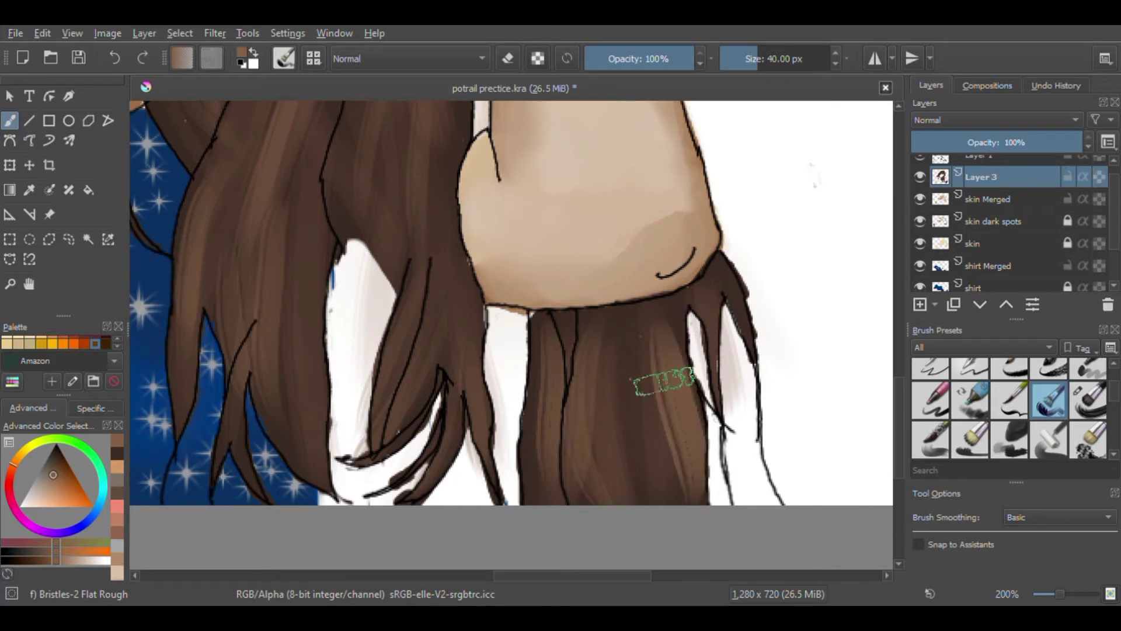
left_click_drag(719, 273, 745, 343)
left_click_drag(673, 310, 661, 406)
left_click_drag(618, 322, 618, 487)
left_click_drag(443, 283, 433, 405)
left_click_drag(319, 227, 303, 479)
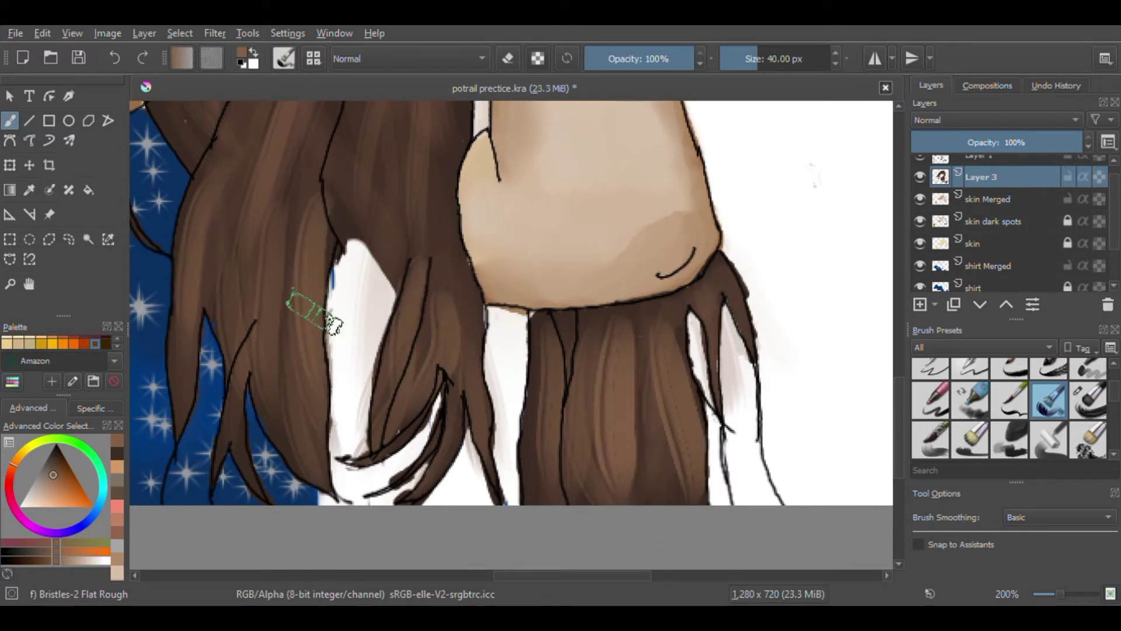
Step: Streak the crown between the parting and the swept-over fringe with the lighter brown, using Bristles-2 Flat Rough at 40 px
left_click_drag(417, 181, 357, 372)
left_click_drag(372, 279, 376, 468)
left_click_drag(345, 220, 443, 514)
left_click_drag(338, 193, 621, 467)
left_click_drag(573, 320, 730, 257)
left_click_drag(628, 217, 779, 250)
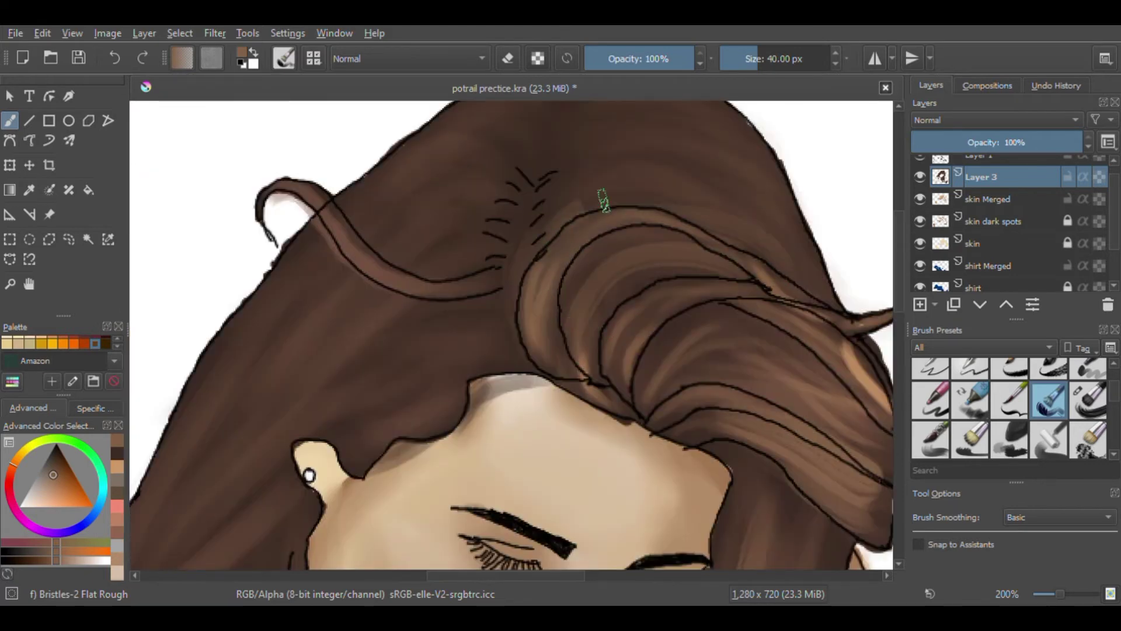
left_click_drag(603, 200, 811, 298)
left_click_drag(665, 181, 802, 283)
mouse_move(667, 160)
left_mouse_down()
mouse_move(882, 374)
mouse_move(853, 291)
left_mouse_up()
left_click_drag(619, 134, 785, 224)
left_click_drag(565, 169, 709, 140)
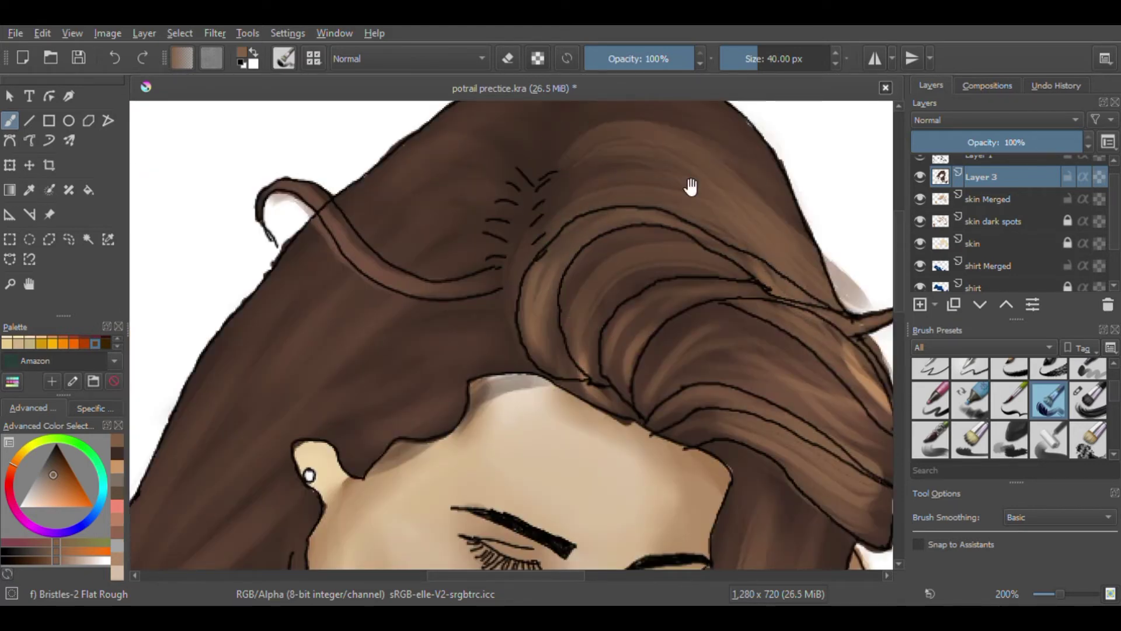
Step: Paint lighter brown streaks along the curved locks swept over the forehead and down to their outer ends
left_click_drag(690, 187, 601, 292)
mouse_move(508, 210)
left_mouse_down()
mouse_move(727, 321)
mouse_move(737, 351)
left_mouse_up()
left_click_drag(487, 238, 555, 201)
mouse_move(461, 308)
left_mouse_down()
mouse_move(517, 292)
mouse_move(525, 257)
left_mouse_up()
left_click_drag(516, 374, 492, 459)
mouse_move(528, 420)
left_mouse_down()
mouse_move(516, 508)
mouse_move(642, 447)
mouse_move(838, 528)
left_mouse_up()
left_click_drag(618, 467, 785, 549)
left_click_drag(775, 502, 573, 388)
left_click_drag(544, 433, 619, 458)
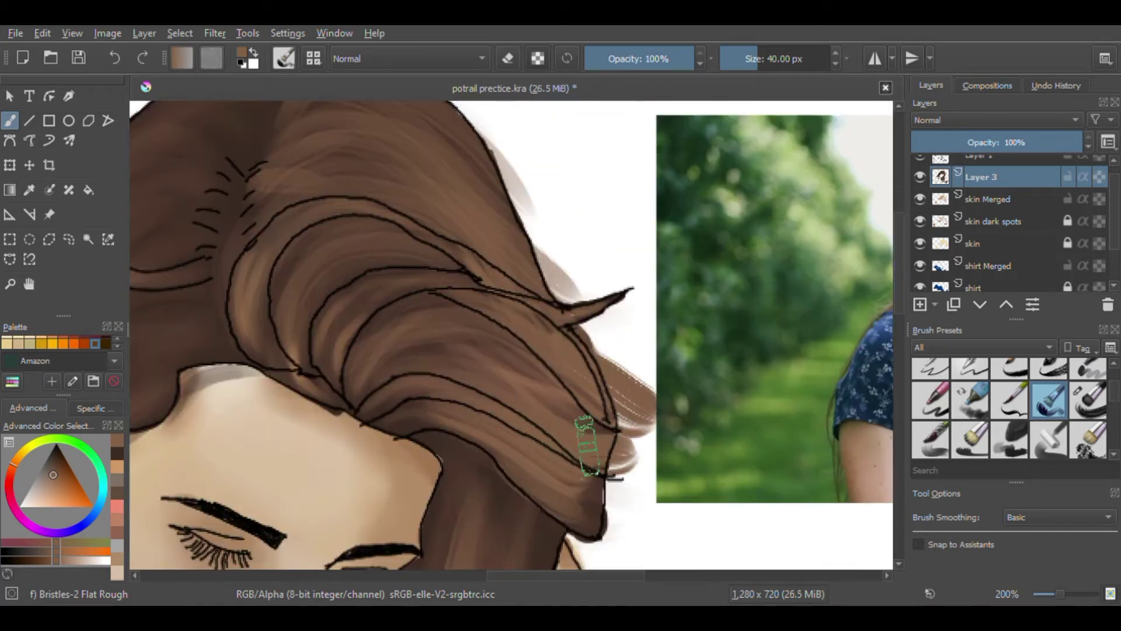
mouse_move(346, 273)
left_mouse_down()
mouse_move(497, 388)
mouse_move(613, 421)
left_mouse_up()
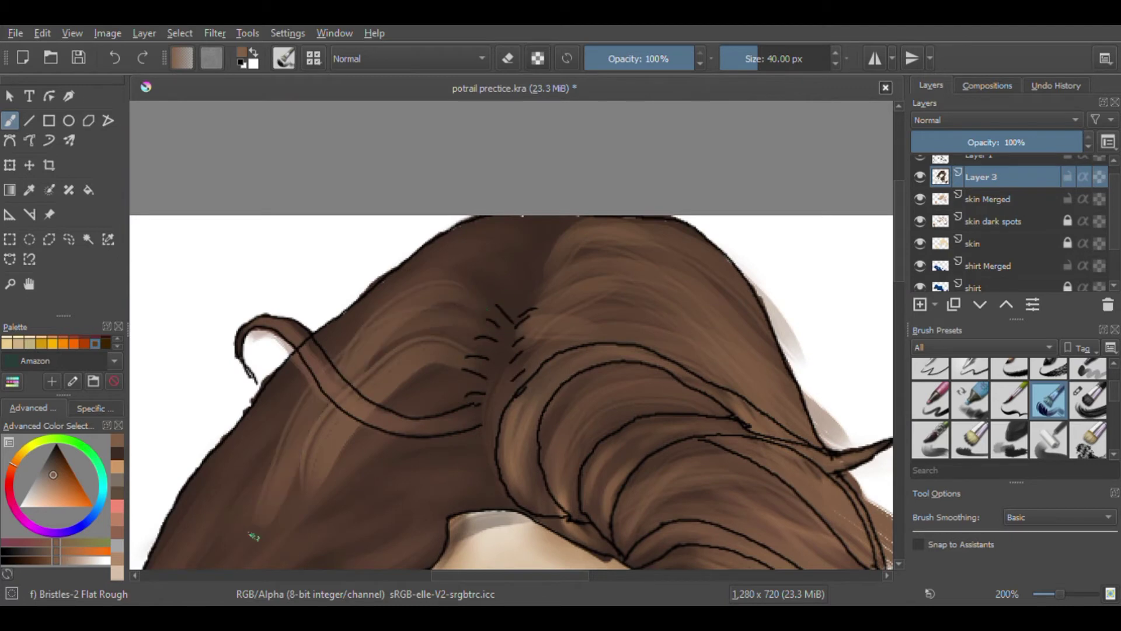
Step: Add lighter brown streaks to the hair on the ear side of the parting, down to the hairline above the ear
left_click_drag(434, 517, 560, 332)
left_click_drag(572, 263, 412, 357)
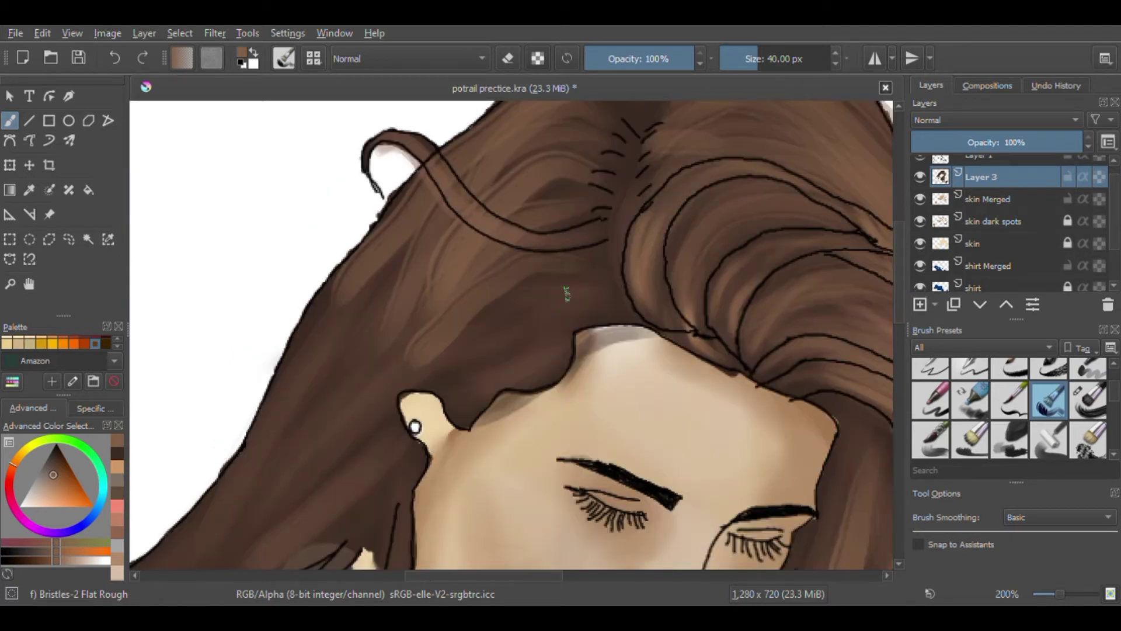
left_click_drag(568, 293, 450, 388)
left_click_drag(565, 321, 512, 375)
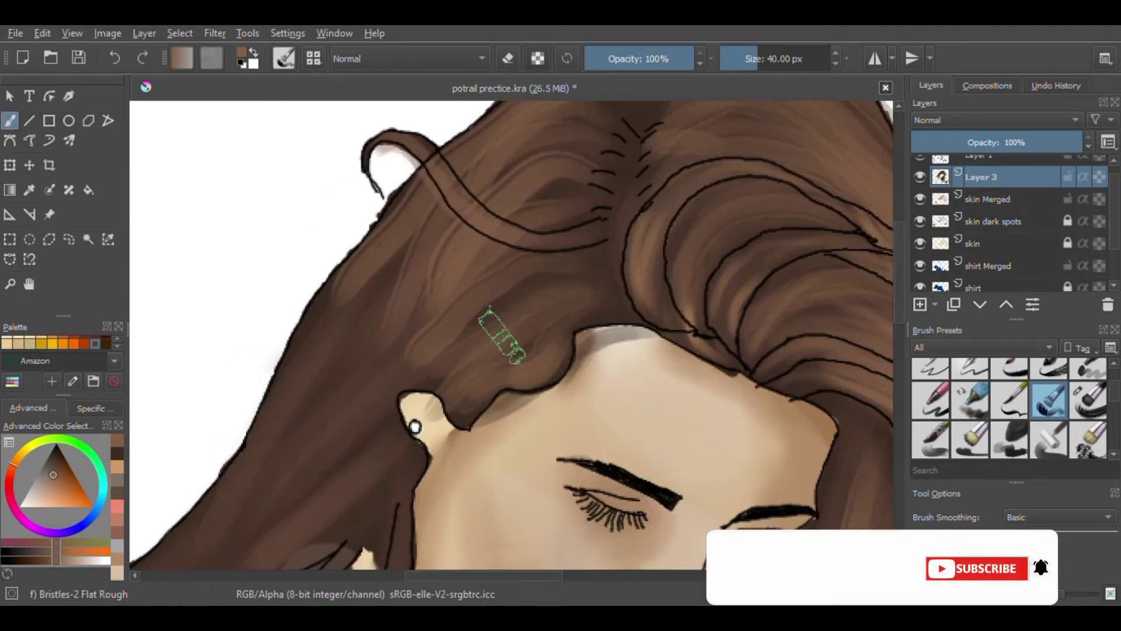
left_click_drag(399, 402, 525, 245)
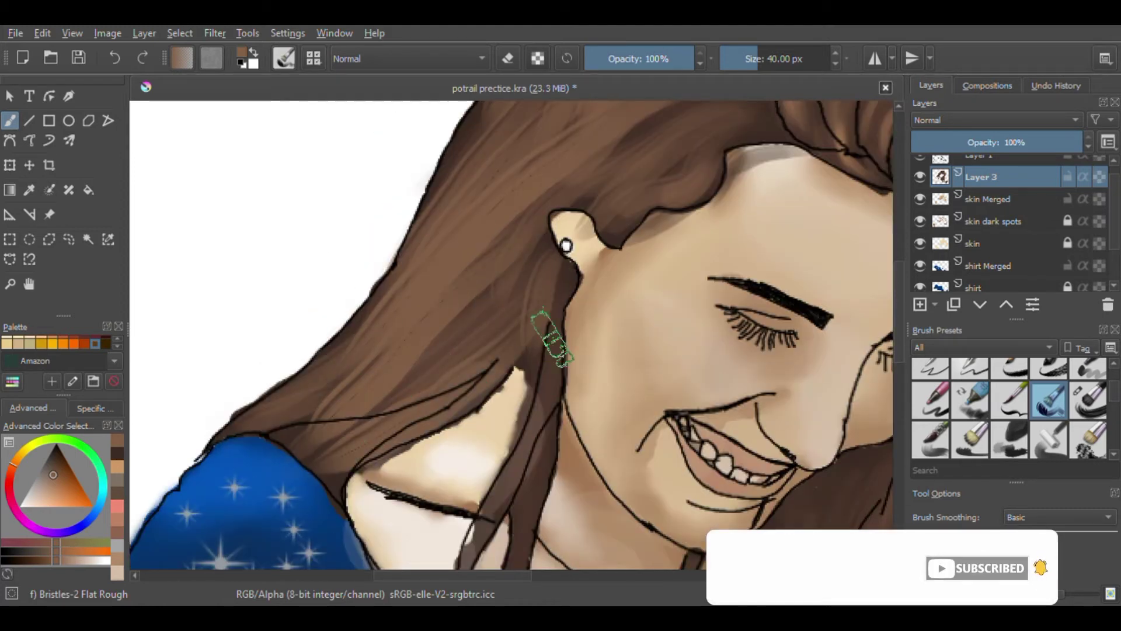
Step: Streak the thin locks that fall below the ear and across the neck with the same lighter brown
left_click_drag(544, 436, 521, 532)
mouse_move(508, 549)
left_mouse_down()
mouse_move(542, 436)
mouse_move(473, 528)
left_mouse_up()
left_click_drag(476, 557, 521, 458)
Step: Erase the brown overspill beside the neck locks with Eraser Circle at 5.18 px and around the ear at 31.5 px
key("e")
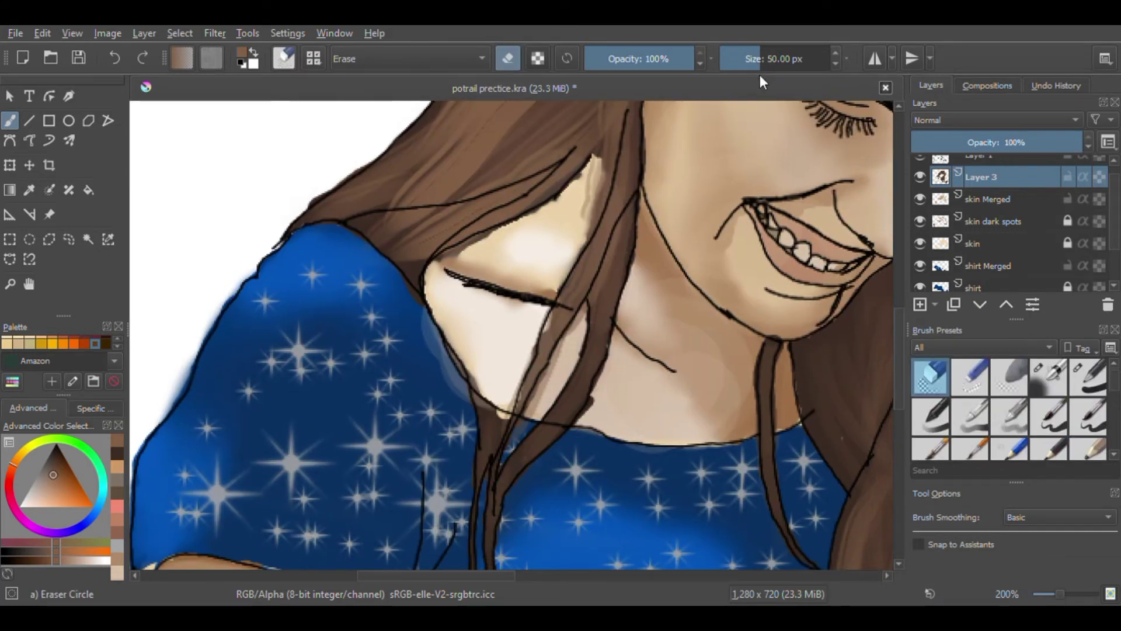
left_click_drag(555, 365, 519, 415)
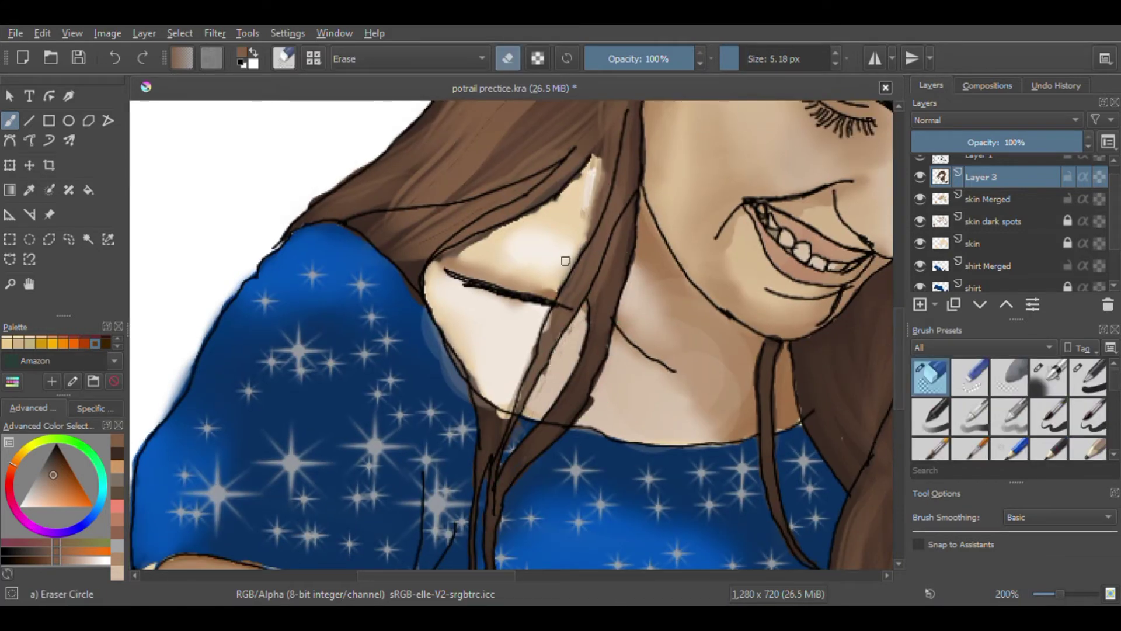
left_click_drag(693, 190, 405, 439)
left_click(754, 60)
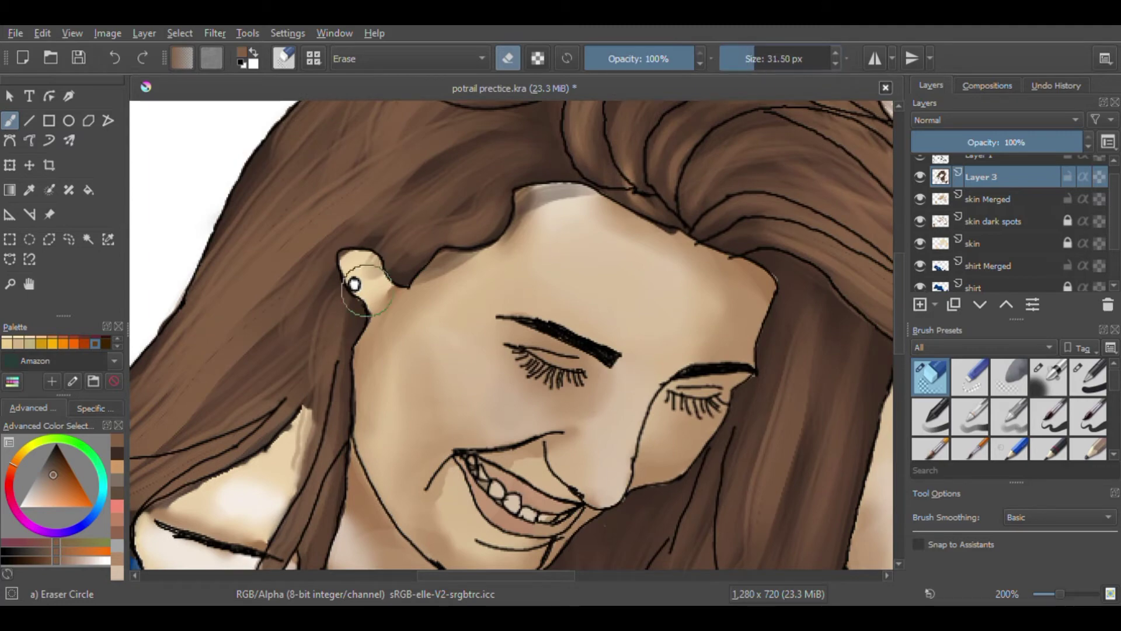
left_click_drag(372, 274, 369, 259)
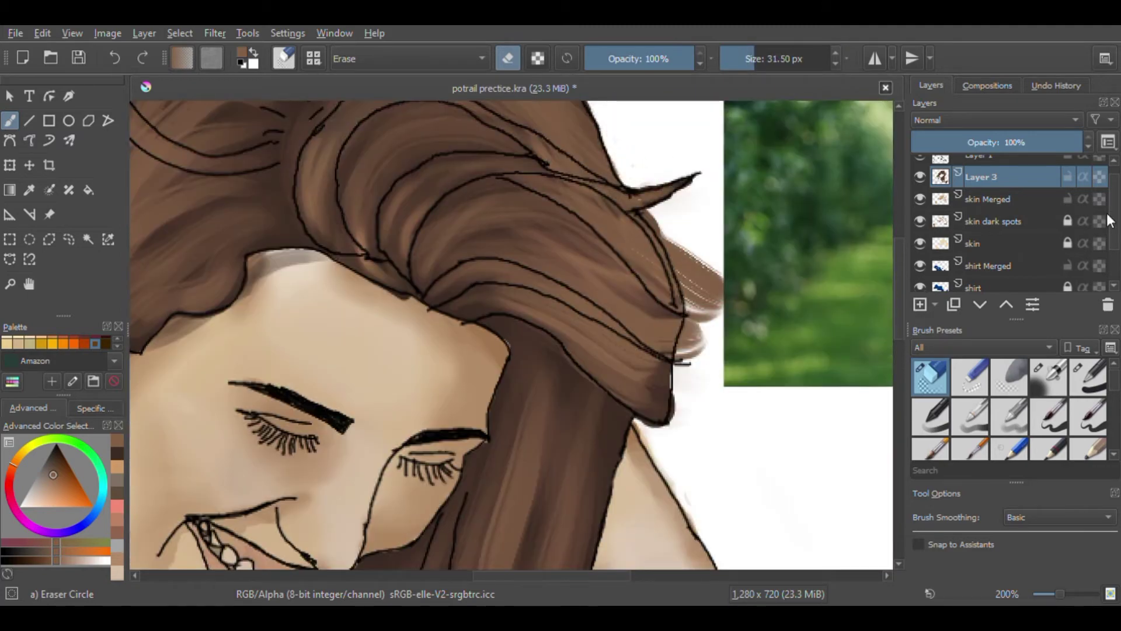
Step: Erase the brown overspill outside the swept hair's outer edge with Eraser Circle at 31.5 px, and undo the last stroke
scroll(1107, 216, "up", 1)
key("ctrl+minus")
key("ctrl+minus")
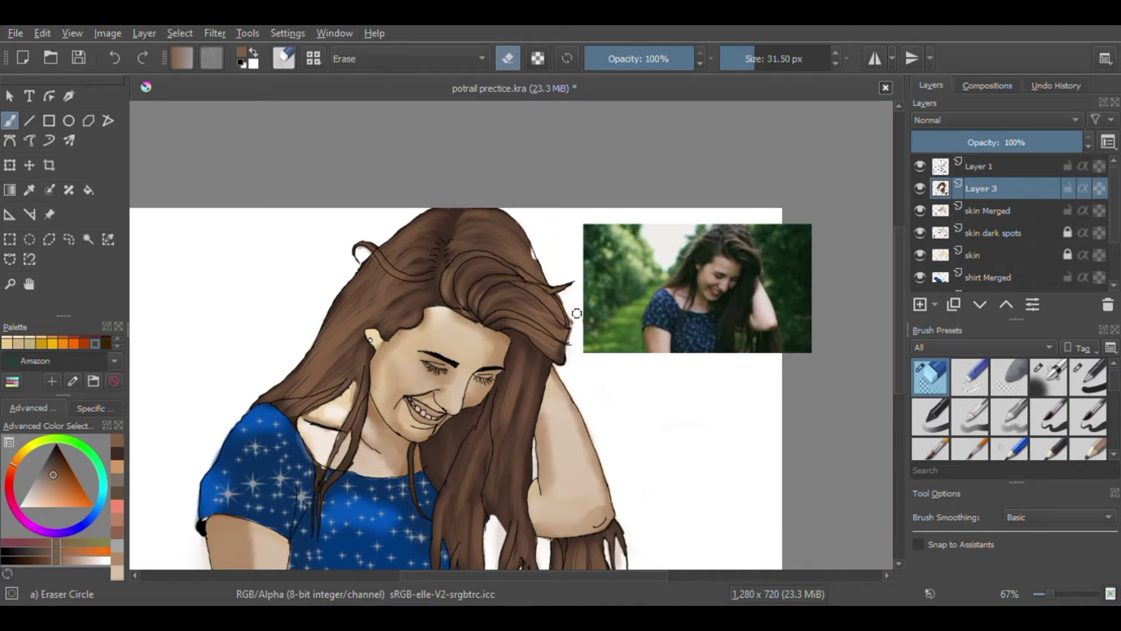
left_click_drag(577, 313, 573, 346)
key("ctrl+z")
Step: Tint the lips with pink and a stronger red, using Basic-1 at 16% opacity and sizes of 9 px and 5 px
left_click_drag(503, 481, 594, 406)
key("ctrl+plus")
key("ctrl+plus")
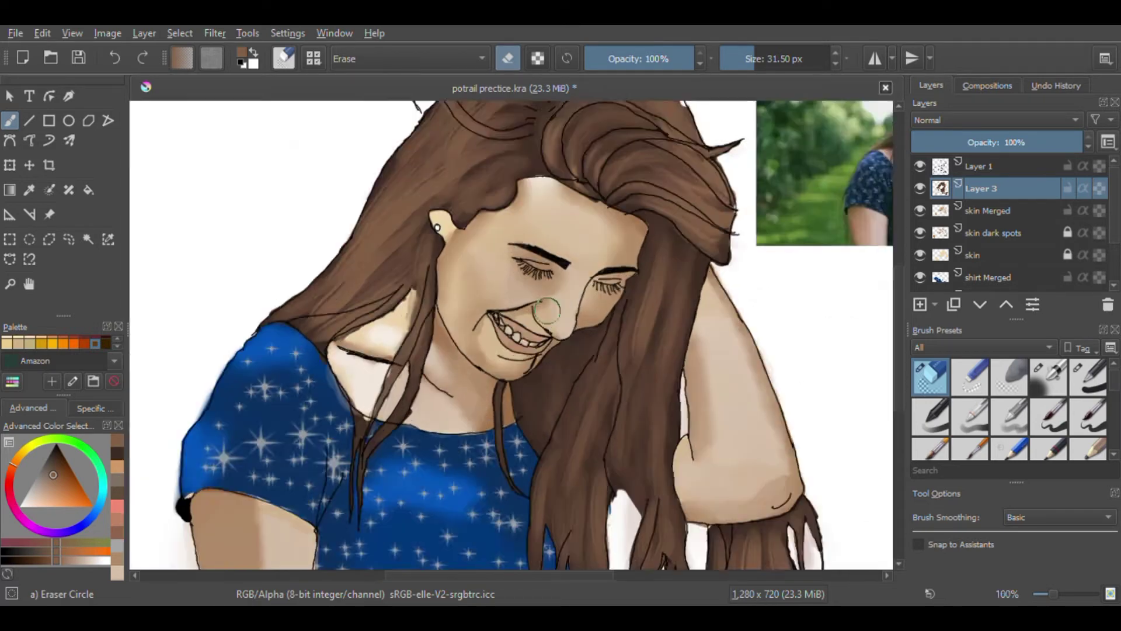
left_click(117, 508)
key("slash")
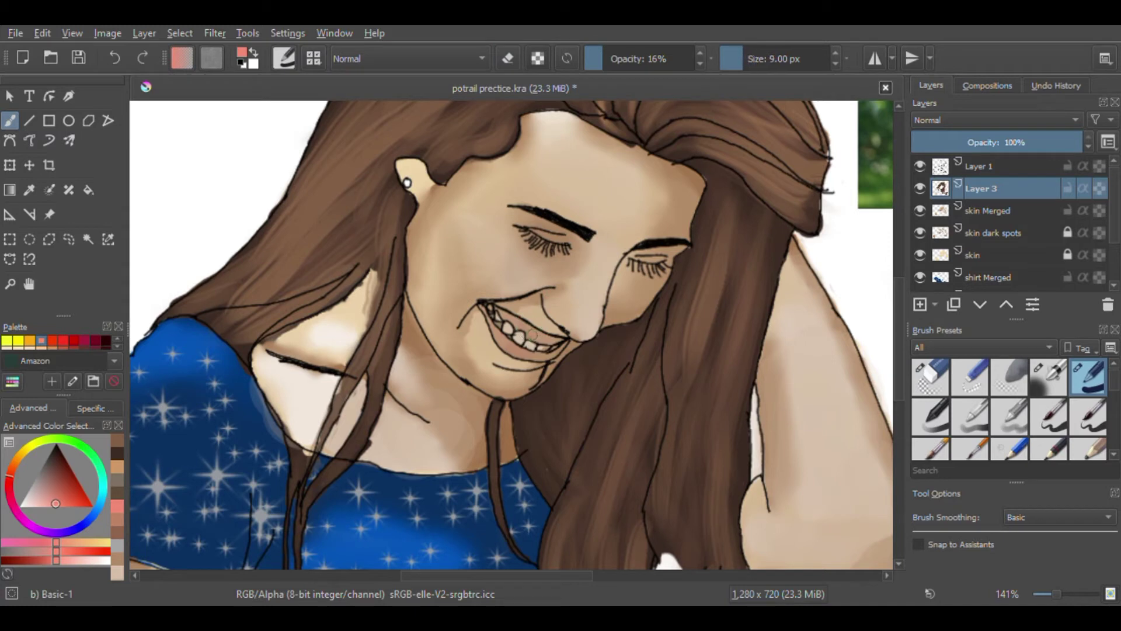
left_click_drag(532, 334, 541, 333)
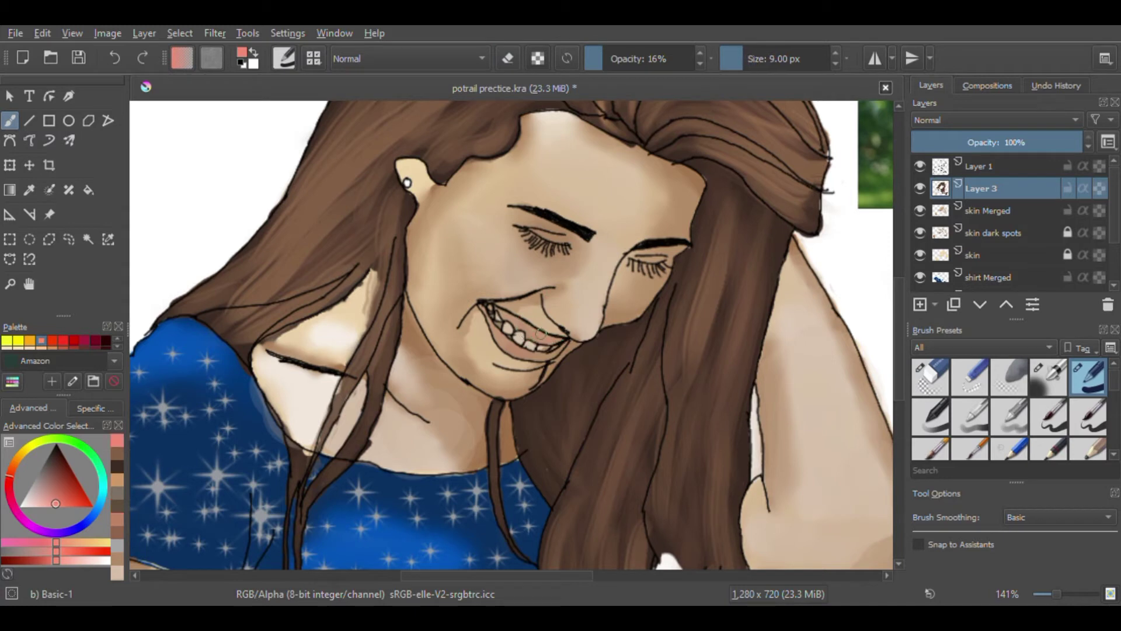
left_click(68, 501)
left_click_drag(533, 357, 498, 353)
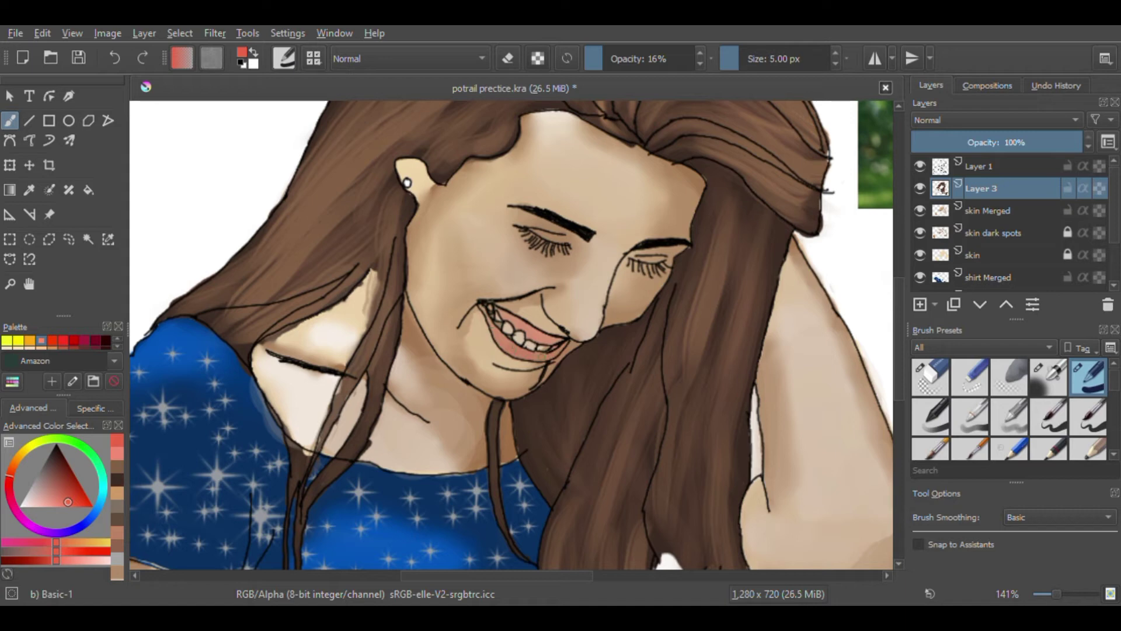
Step: Whiten the teeth using Basic-1 at 5 px and 16% opacity, and set black at 2 px for the fine mouth details
left_click(19, 506)
left_click(518, 337)
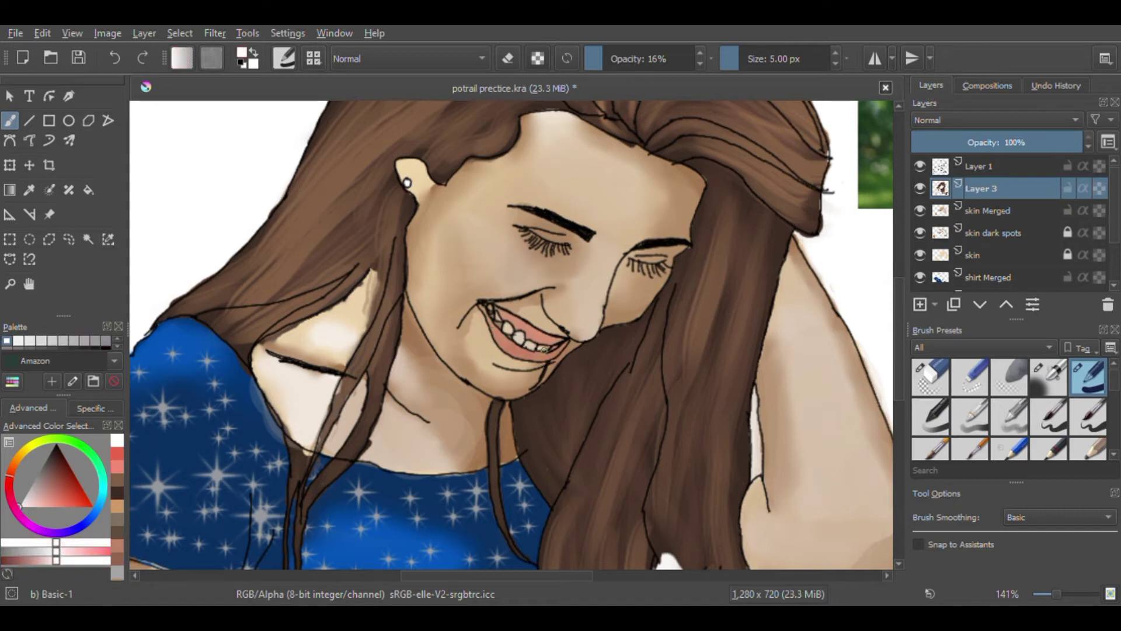
key("d")
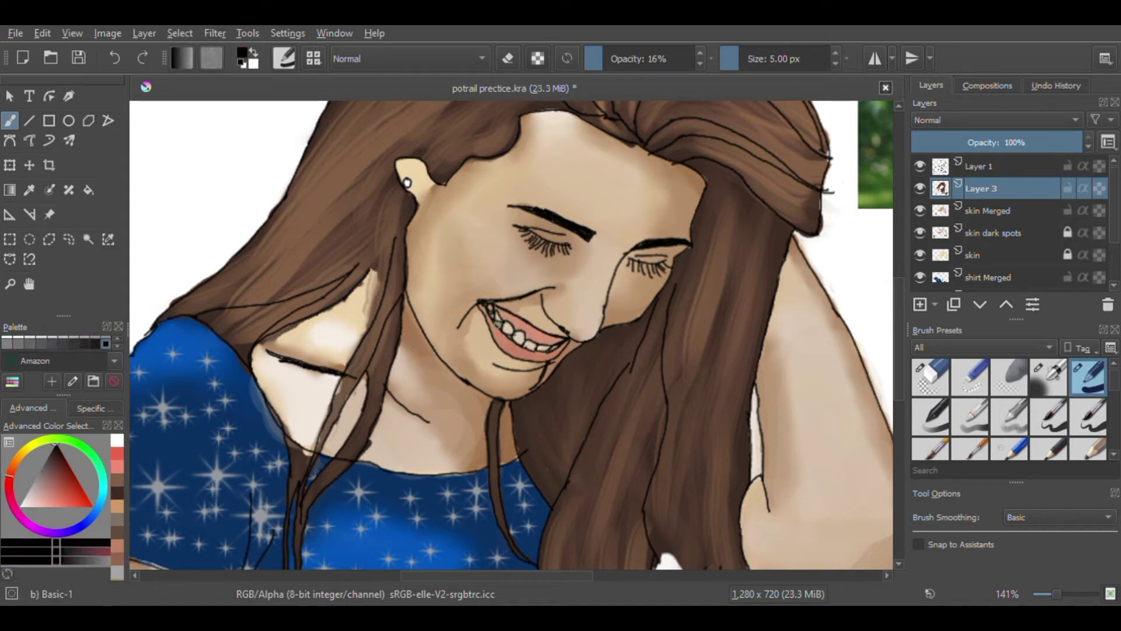
key("bracketleft")
key("bracketleft")
key("bracketleft")
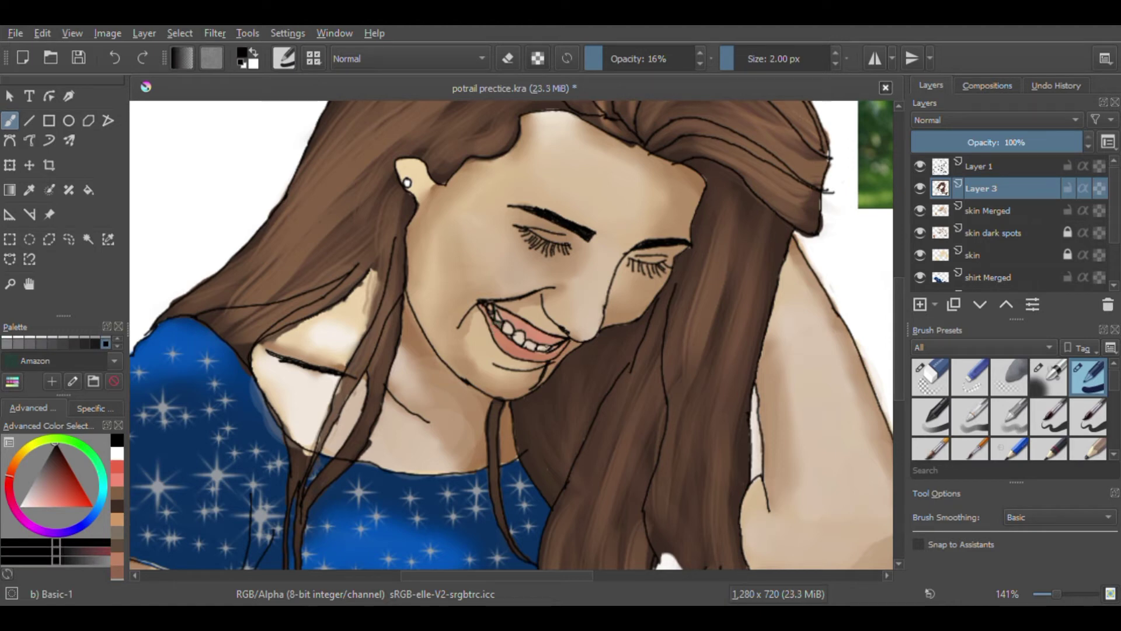
Step: Airbrush red blush on the cheek, nose and chin with Airbrush Soft at 47 px, and erase the overspill beside the nose
left_click(1048, 376)
left_click(70, 505)
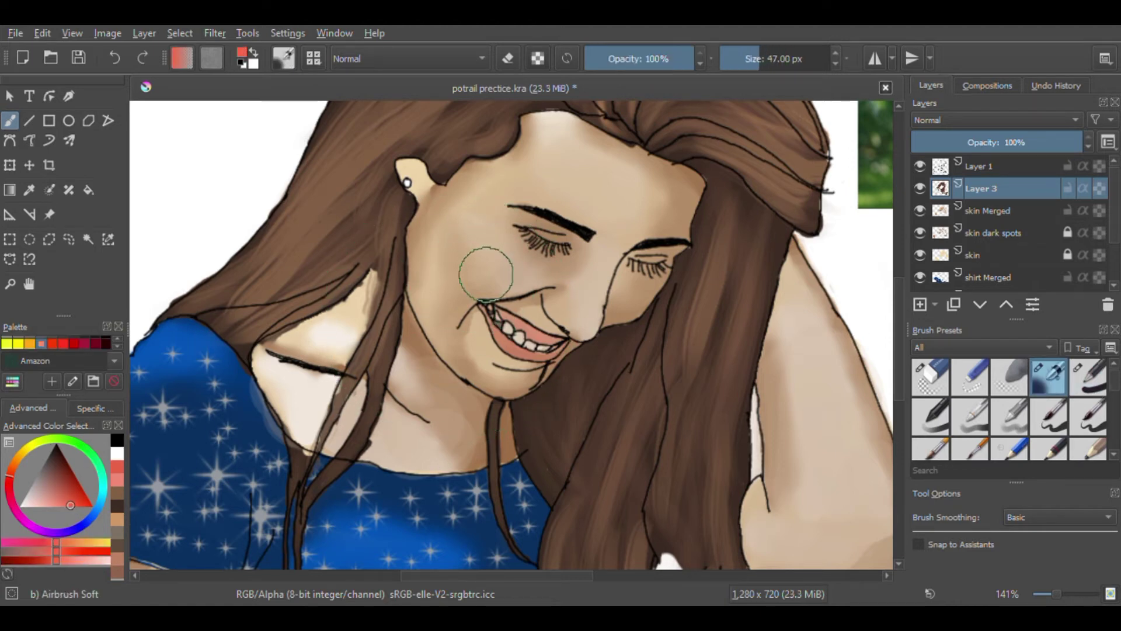
left_click_drag(486, 274, 529, 284)
mouse_move(832, 258)
left_mouse_down()
mouse_move(538, 393)
mouse_move(578, 386)
left_mouse_up()
left_click_drag(242, 400, 256, 363)
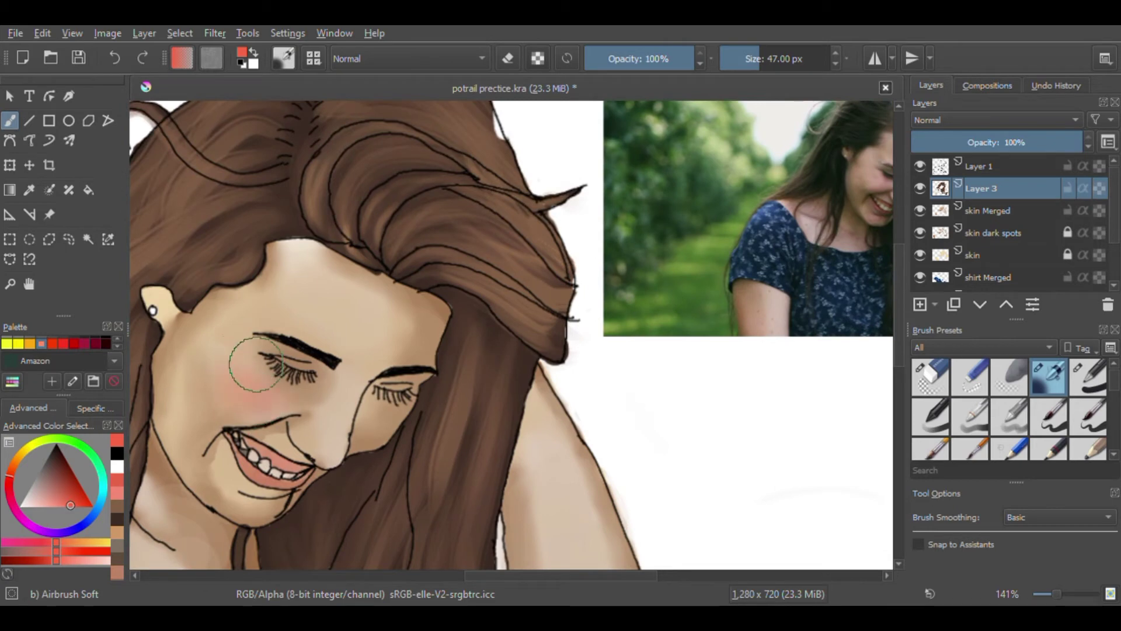
left_click_drag(320, 388, 317, 445)
left_click_drag(237, 491, 252, 503)
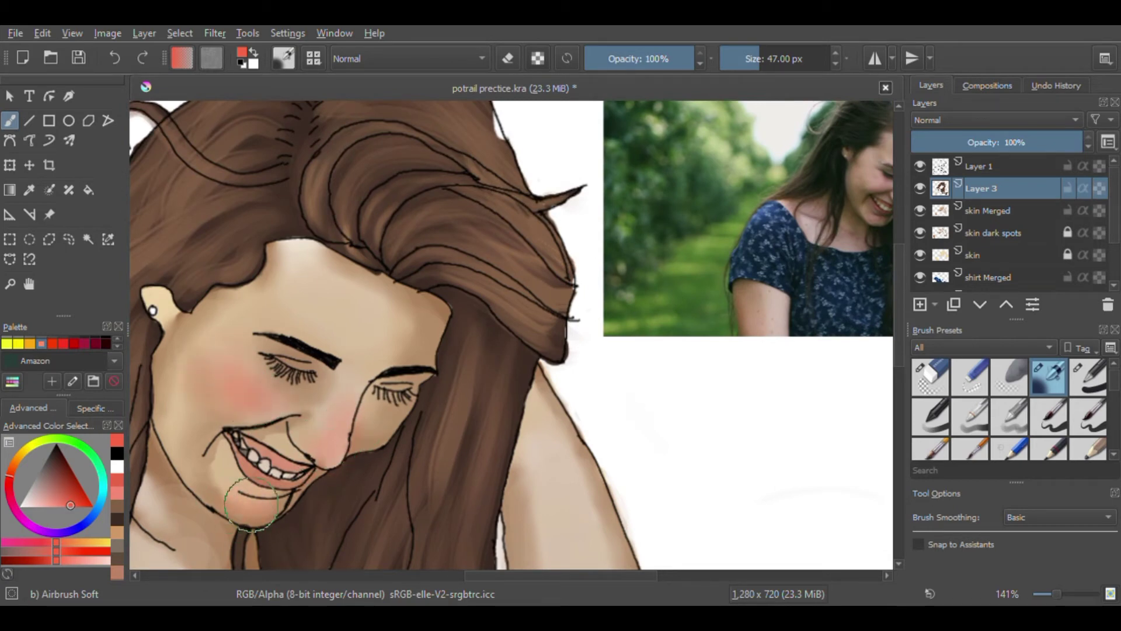
left_click(931, 377)
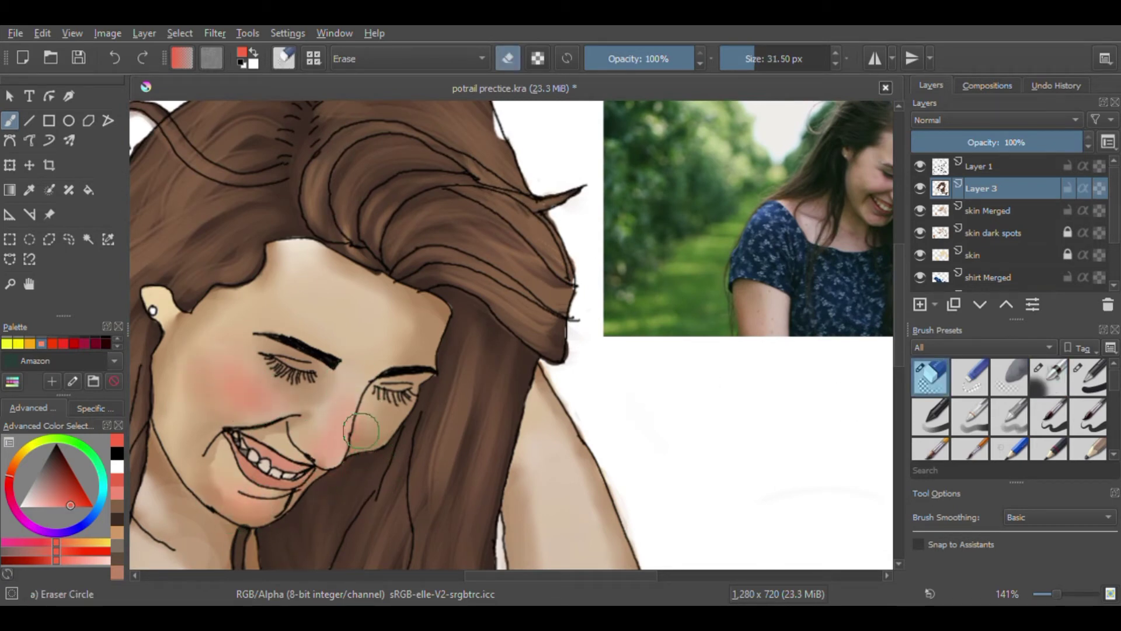
Step: Add a new paint layer above Layer 3 and name it "final touches"
left_click(920, 304)
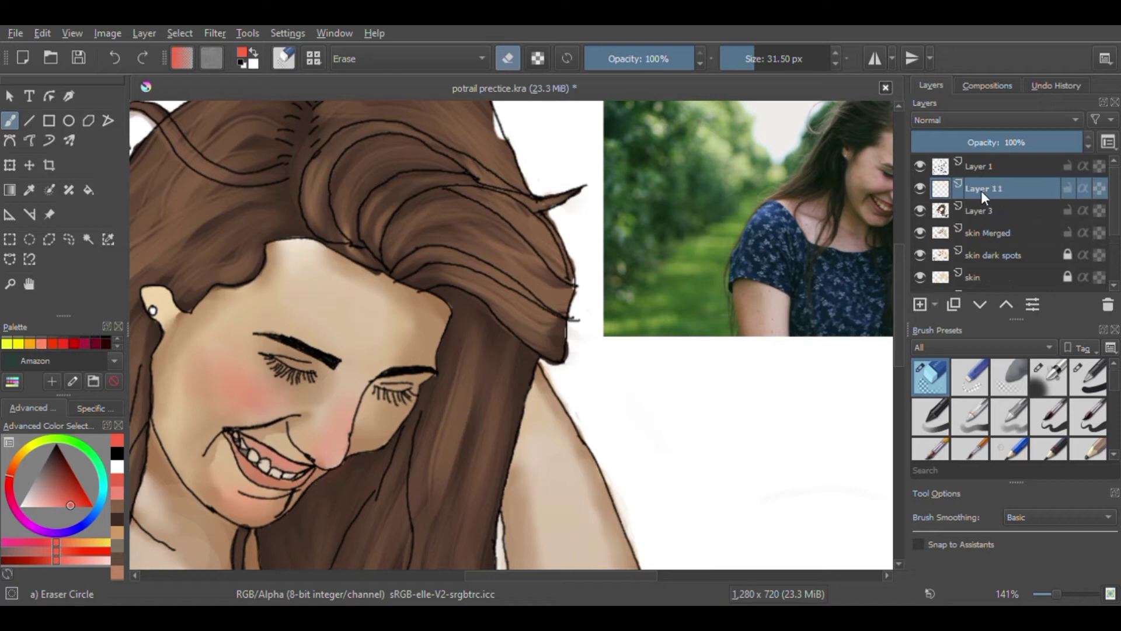
double_click(983, 188)
key("Return")
Step: Recolour the lips red on the final touches layer, using Basic-1 at 2 px and 100% opacity
left_click_drag(69, 505, 72, 477)
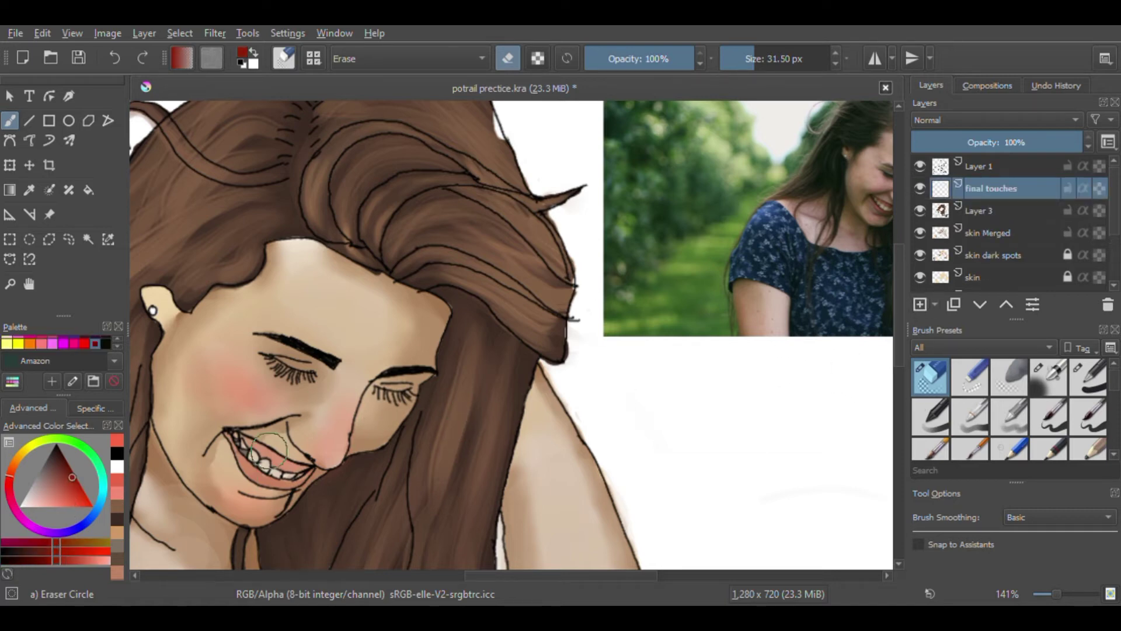
left_click(1088, 377)
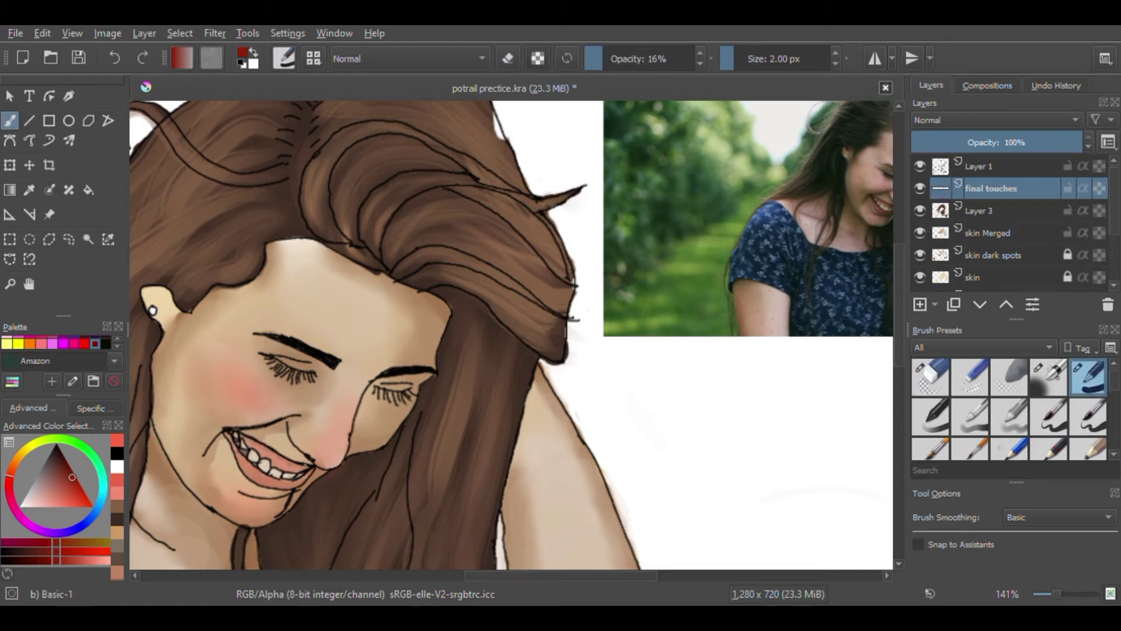
left_click_drag(306, 465, 289, 463)
left_click_drag(678, 60, 695, 60)
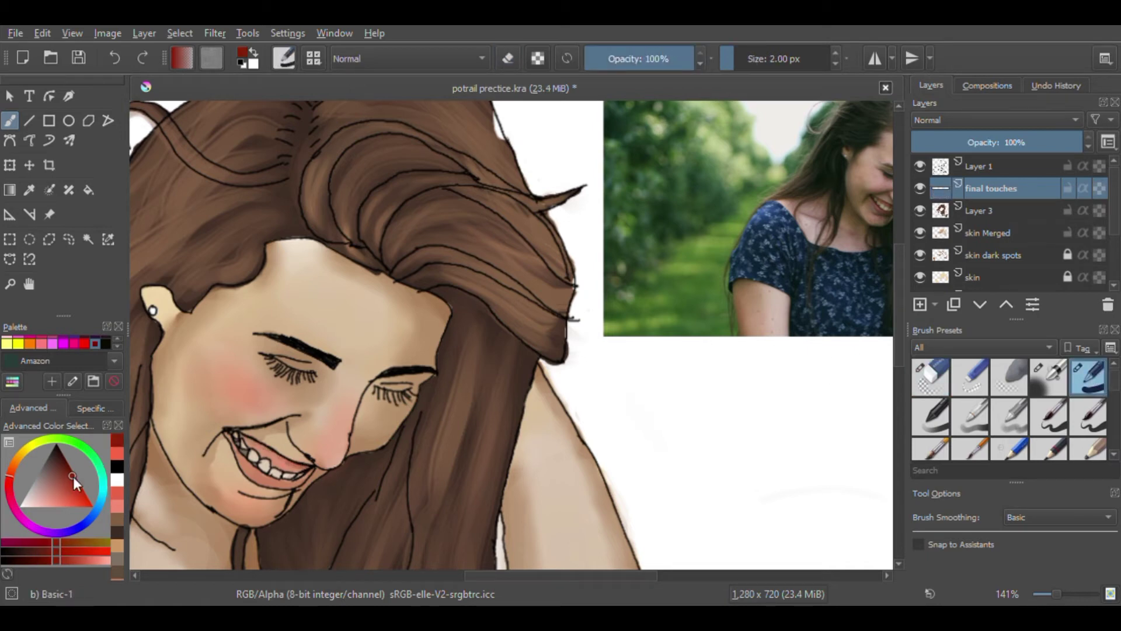
left_click_drag(72, 477, 67, 493)
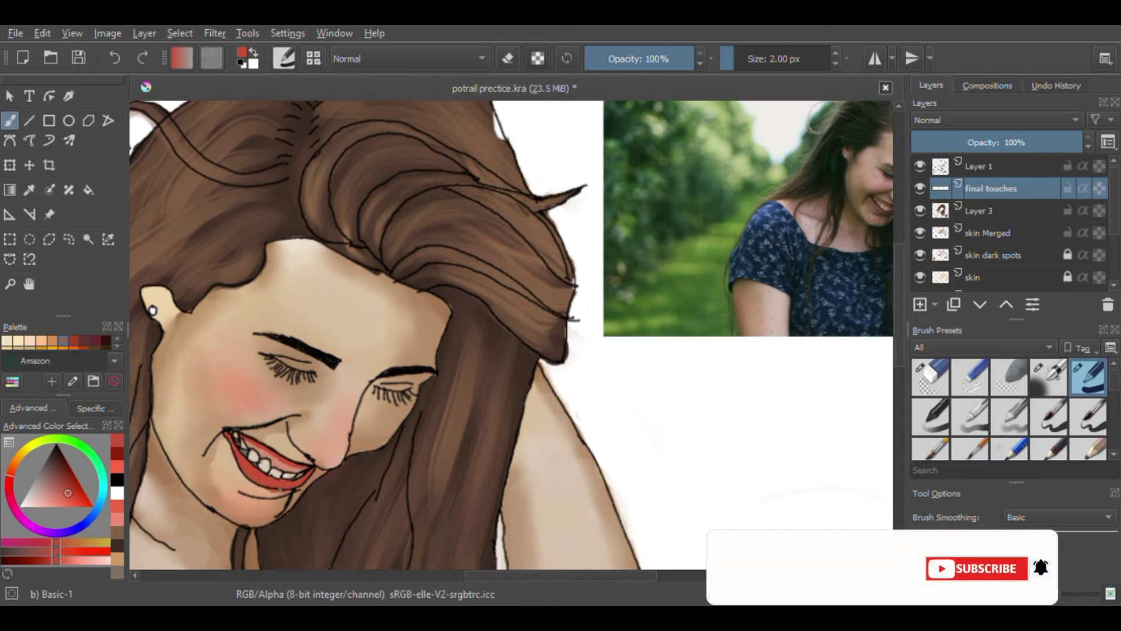
Step: Erase the black line below the lower lip on Layer 1 with Eraser Circle
left_click(987, 165)
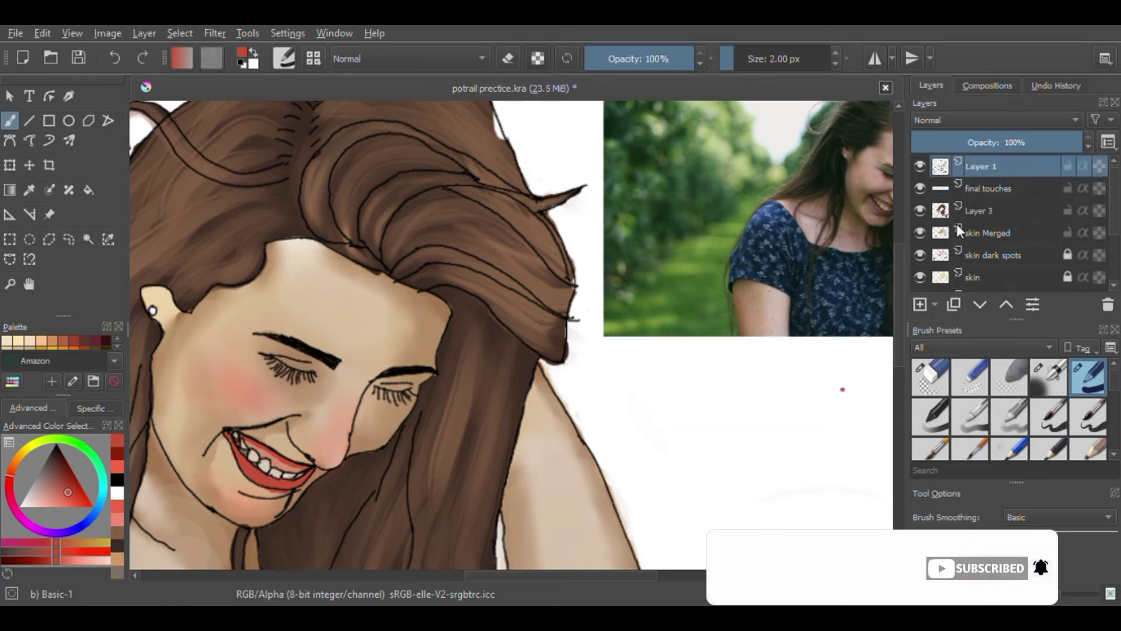
key("e")
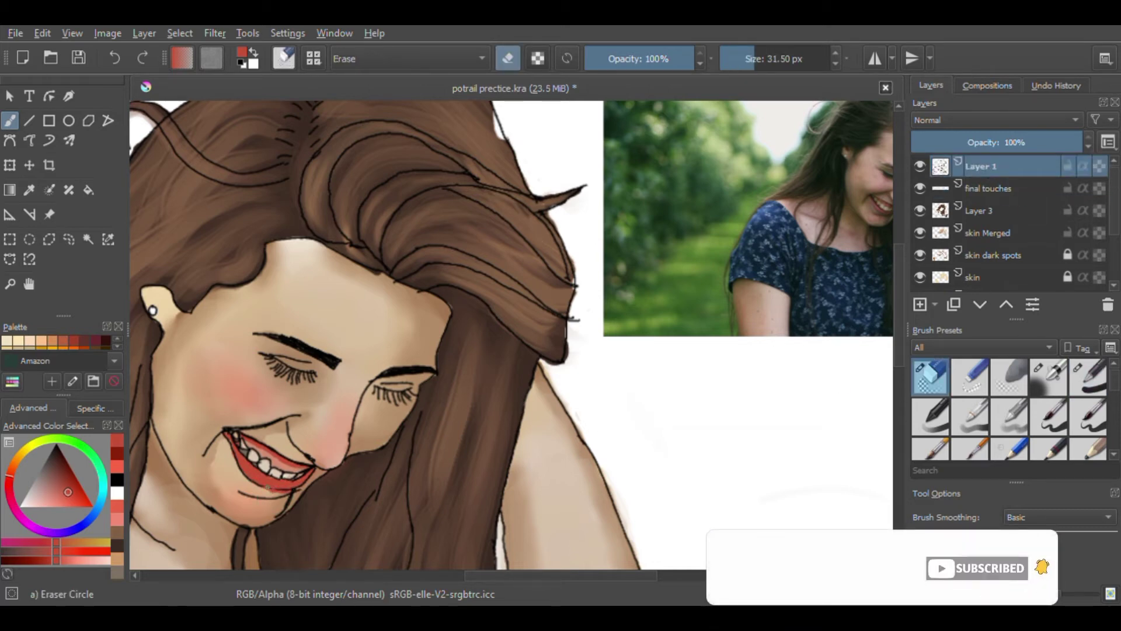
mouse_move(265, 488)
left_mouse_down()
mouse_move(256, 483)
mouse_move(286, 497)
left_mouse_up()
Step: Touch up the lower lip on final touches with Basic-1, and redraw the line below it in black at 1 px on Layer 1
left_click(992, 189)
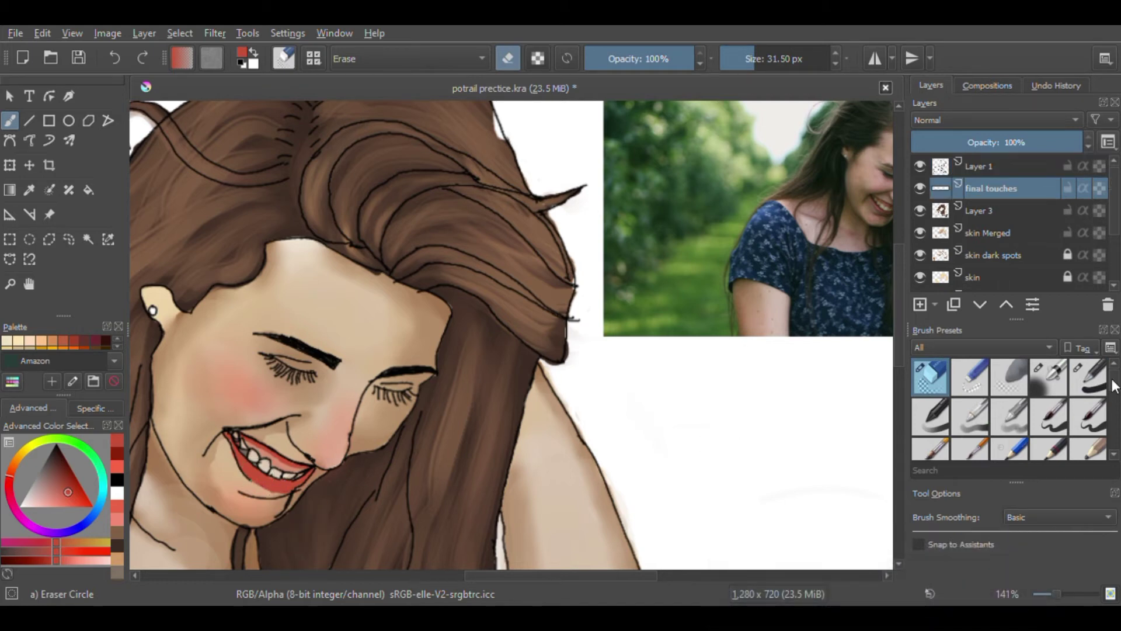
left_click(1088, 377)
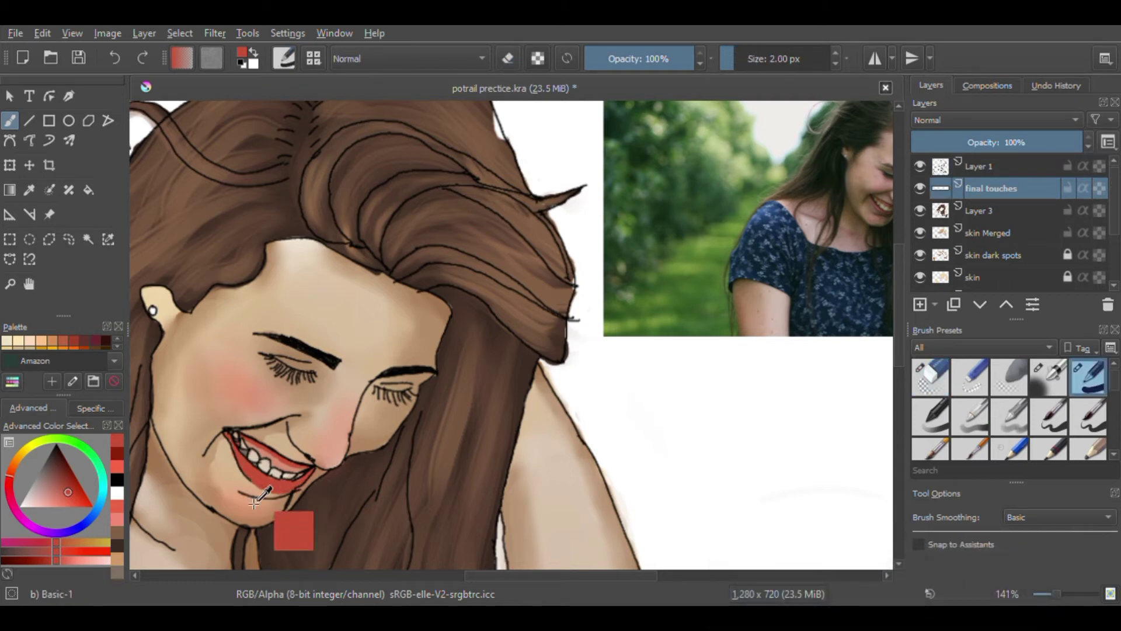
key("Page_Up")
key("d")
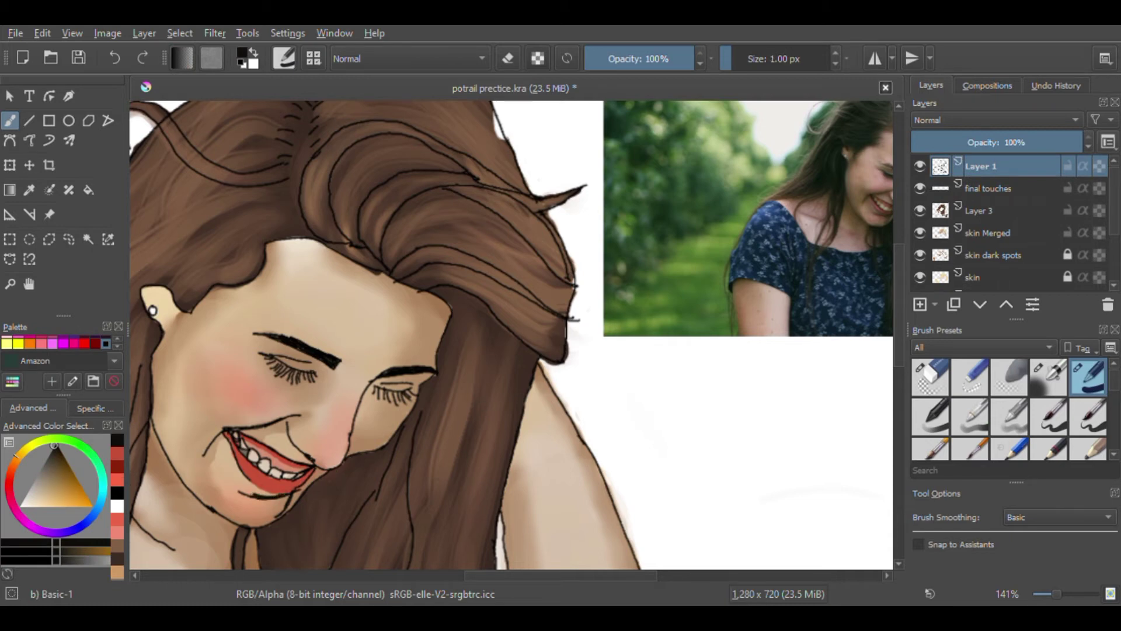
Step: Shade the skin below both eyes on the final touches layer with sampled tan, using Airbrush Soft at 47 px
left_click(997, 196)
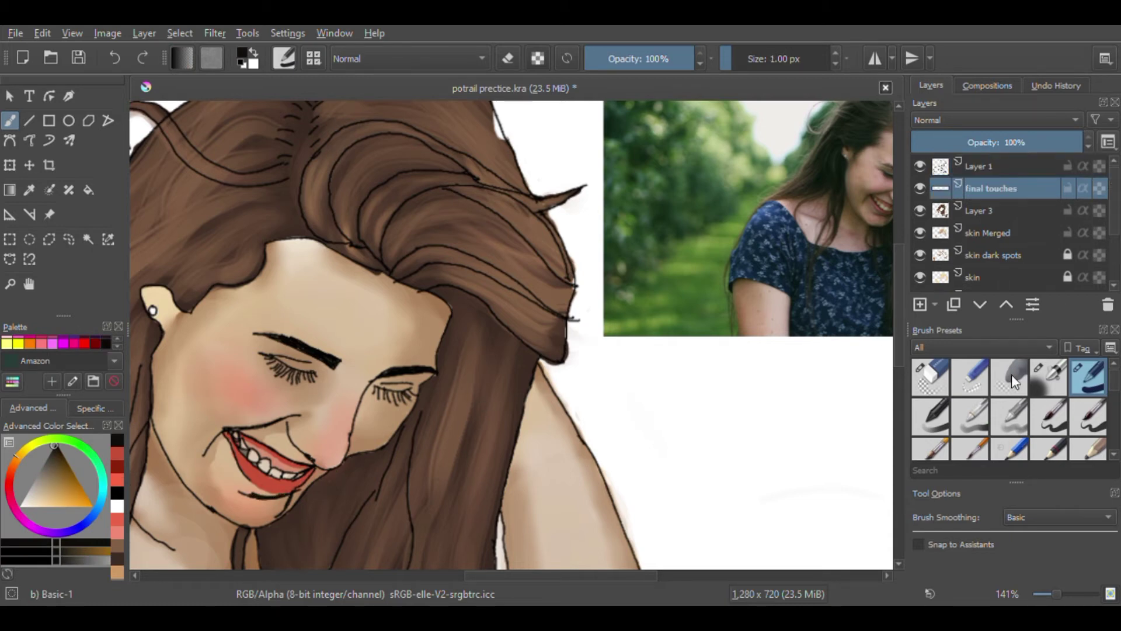
left_click(1049, 377)
left_click(307, 383, "ctrl")
left_click_drag(312, 386, 307, 391)
left_click_drag(392, 404, 382, 410)
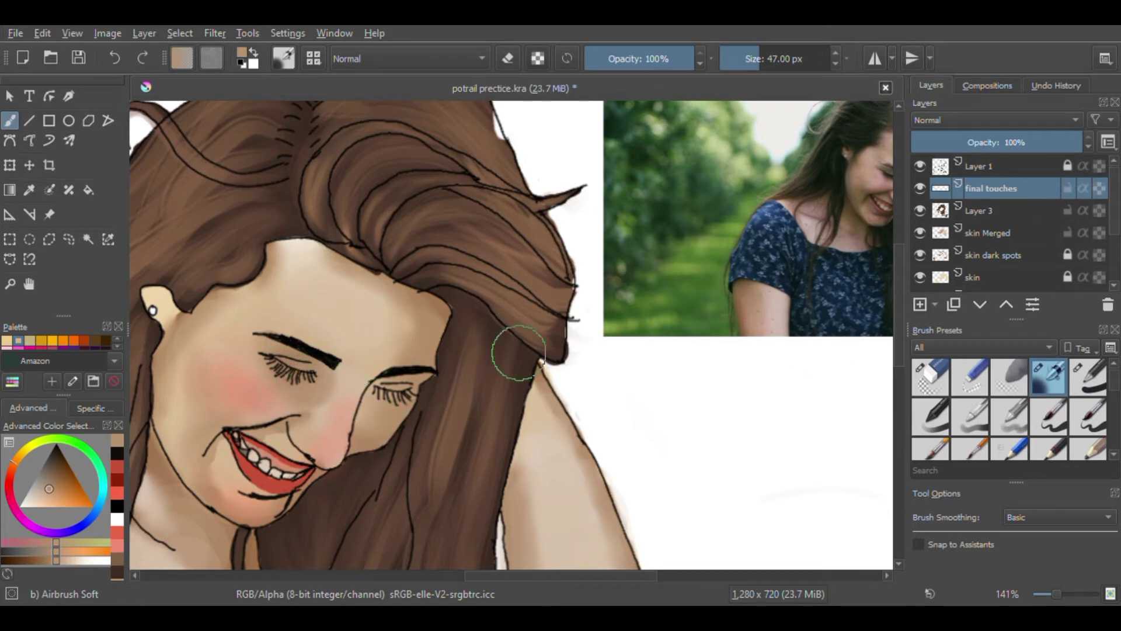
Step: Try to shade the crease at the mouth corner in sampled brown with Airbrush Soft at 16 px
left_click(286, 400, "ctrl")
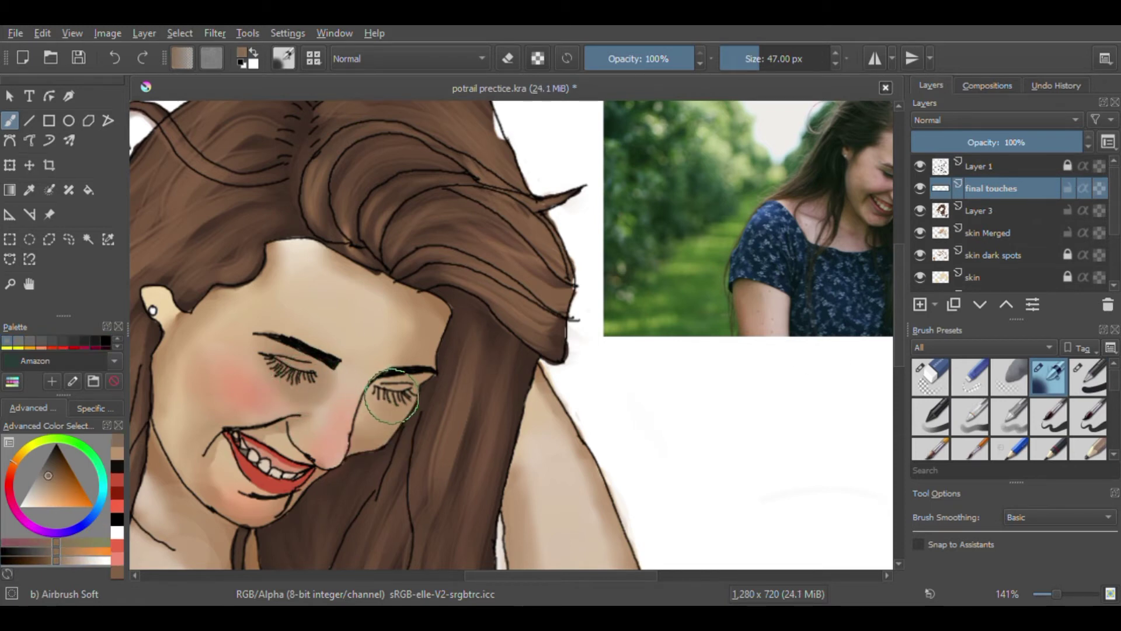
key("bracketleft")
key("bracketleft")
key("bracketleft")
key("bracketleft")
key("bracketleft")
key("bracketleft")
key("bracketleft")
key("bracketleft")
key("bracketleft")
key("bracketleft")
key("bracketleft")
key("bracketleft")
key("bracketleft")
mouse_move(223, 426)
left_mouse_down()
mouse_move(206, 453)
mouse_move(219, 433)
left_mouse_up()
key("ctrl+z")
Step: Paint both eyelids a muted dusty red on the final touches layer, using Basic-1 at 8 px
left_click(210, 425, "ctrl")
left_click(10, 472)
left_click(13, 467)
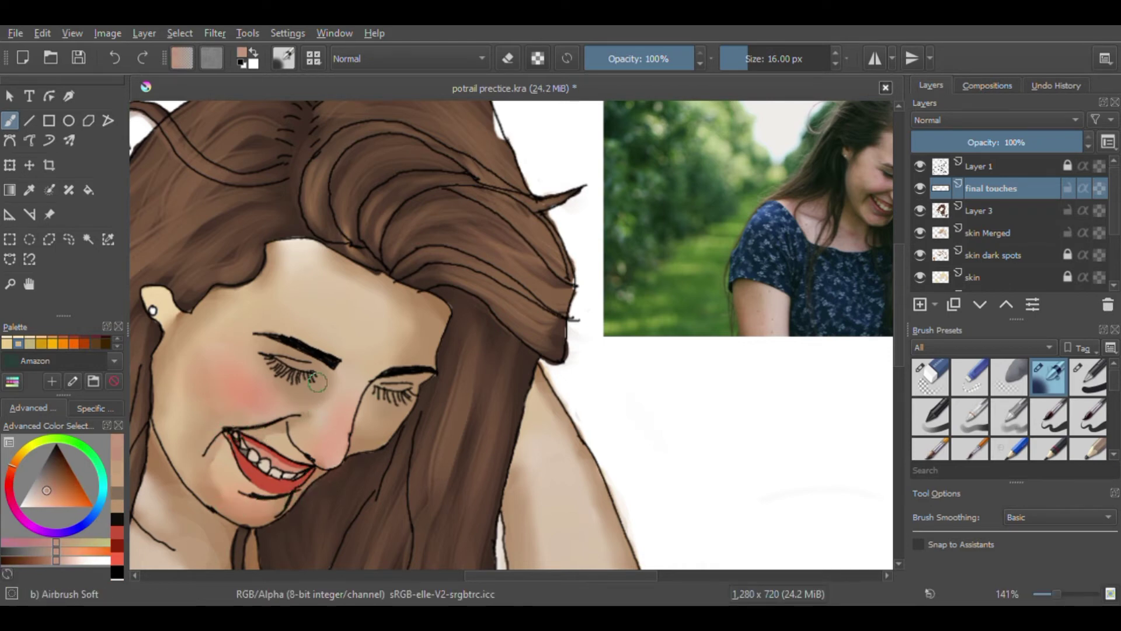
left_click(1084, 378)
left_click(45, 488)
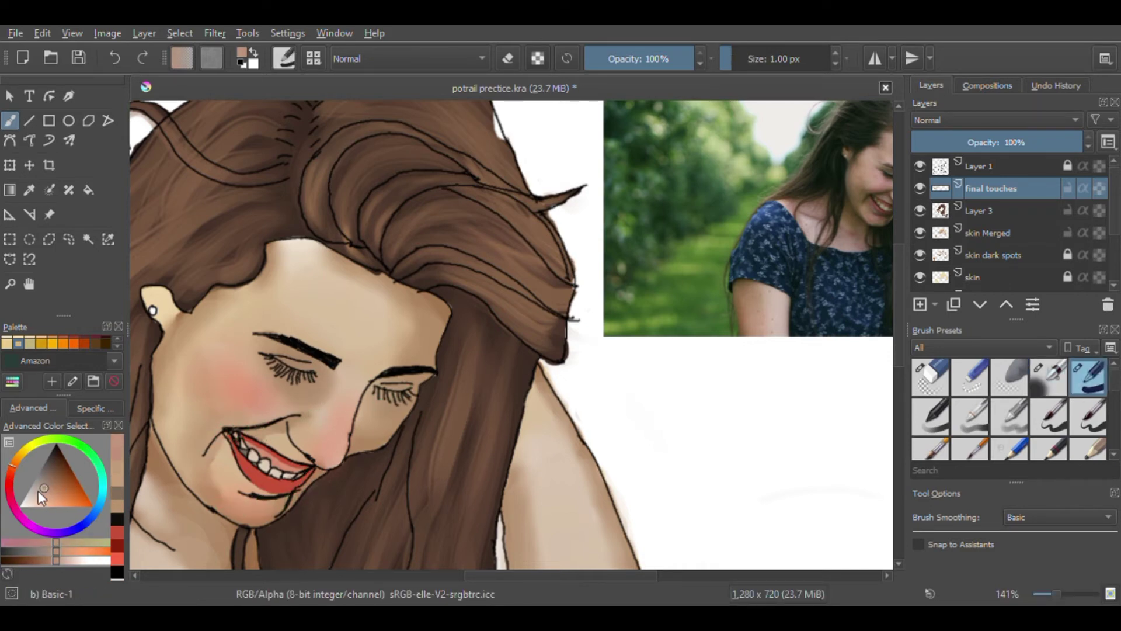
mouse_move(11, 463)
left_mouse_down()
mouse_move(21, 458)
mouse_move(15, 479)
left_mouse_up()
left_click(51, 487)
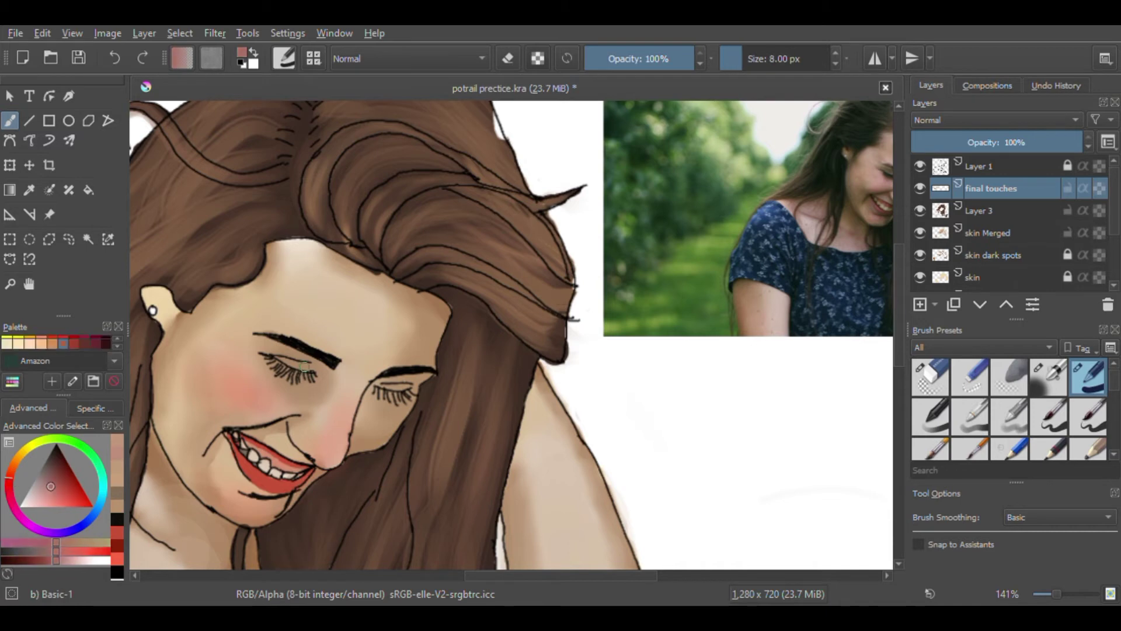
left_click_drag(304, 366, 281, 358)
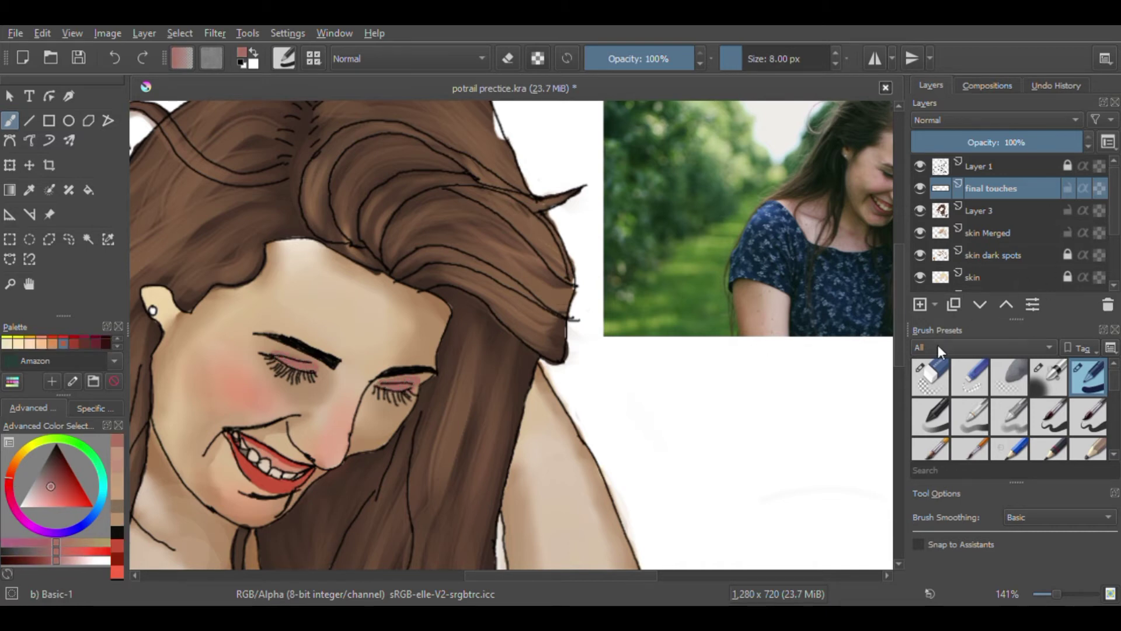
Step: Erase short black dashes at the hair parting on Layer 1 with Eraser Circle at 100% opacity and 133.65 px, and lock the layer
left_click(930, 376)
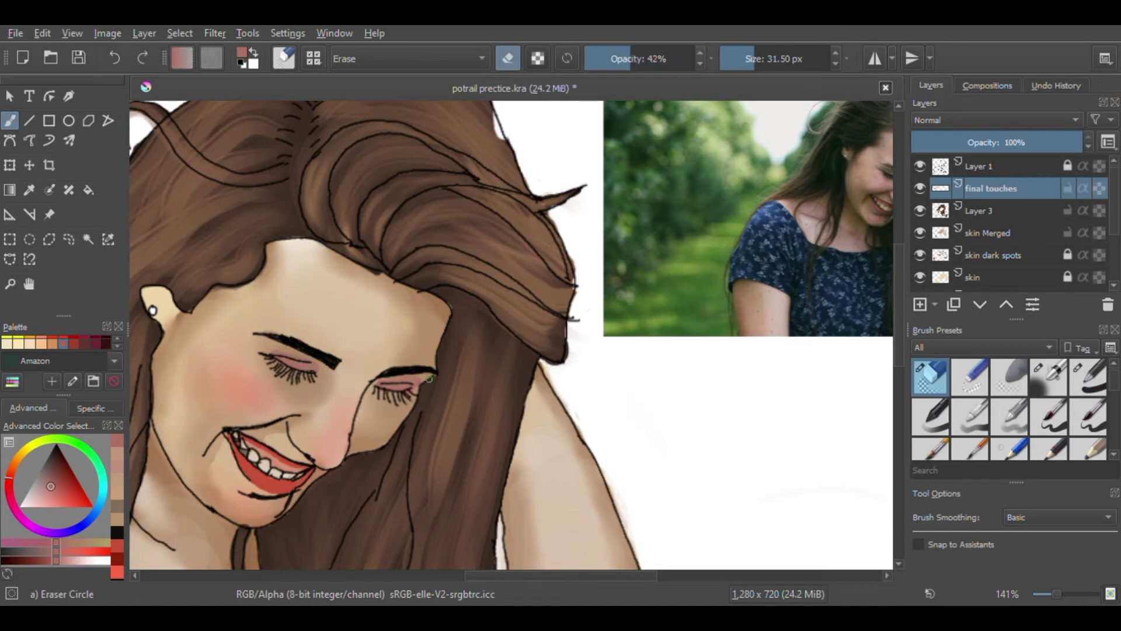
left_click_drag(349, 313, 472, 398)
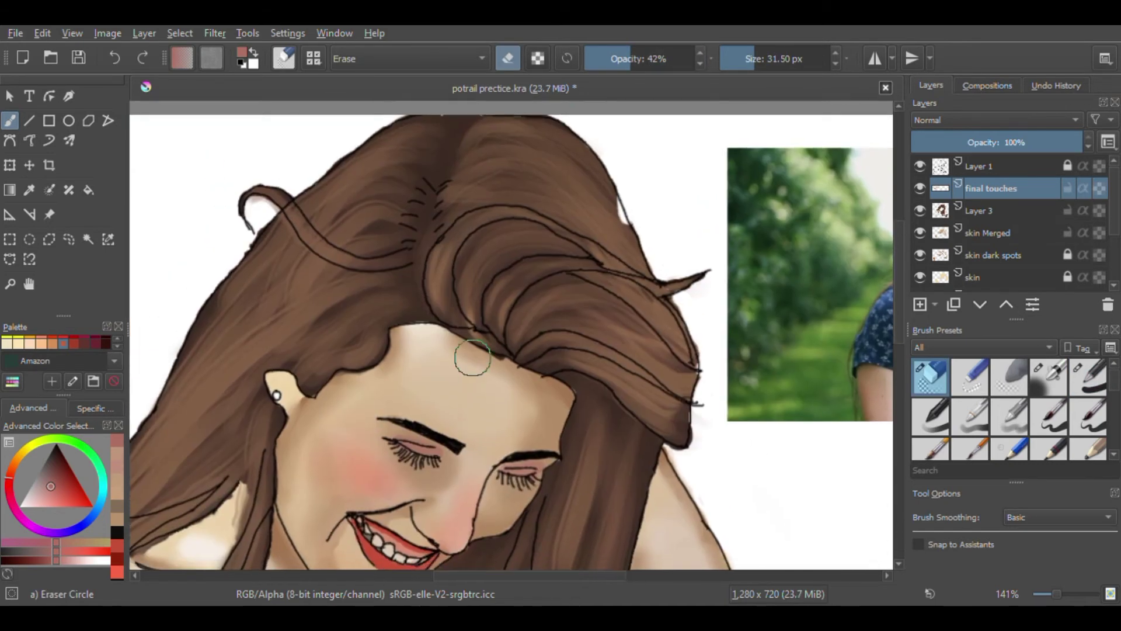
key("Page_Up")
left_click_drag(654, 60, 695, 59)
left_click(777, 62)
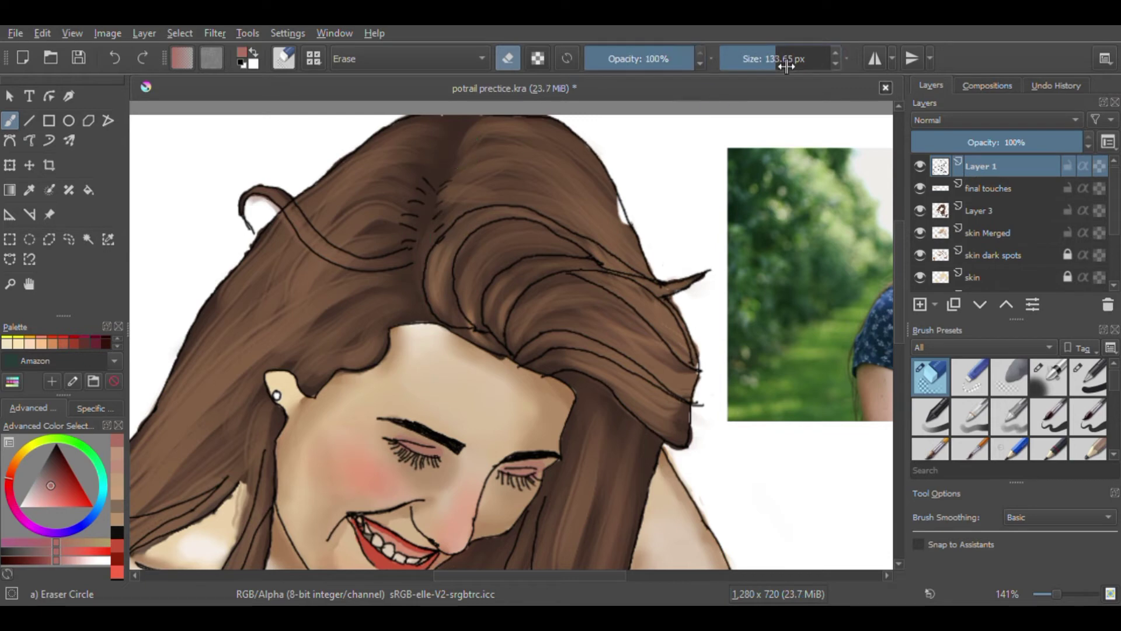
mouse_move(433, 198)
left_mouse_down()
mouse_move(421, 222)
mouse_move(451, 187)
mouse_move(418, 172)
left_mouse_up()
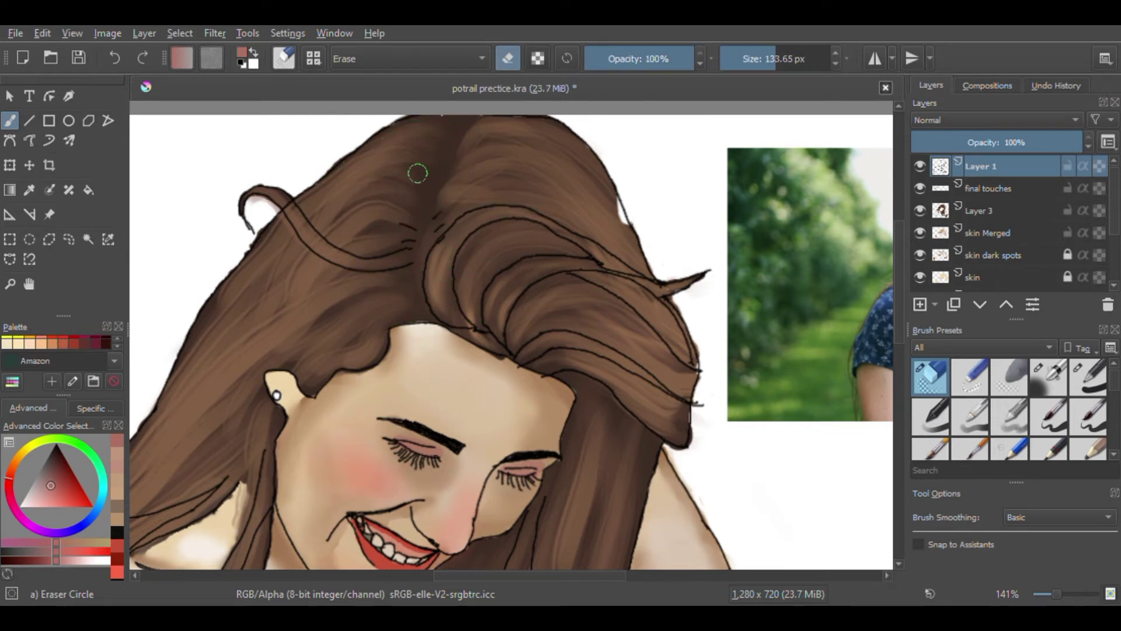
left_click(1089, 379)
left_click(1067, 167)
Step: Try to shade the neck below the jaw on final touches with sampled tan, using Airbrush Soft at 16 px
left_click(1027, 190)
left_click_drag(477, 550, 630, 306)
left_click(512, 384, "ctrl")
left_click(441, 330, "ctrl")
left_click(1049, 377)
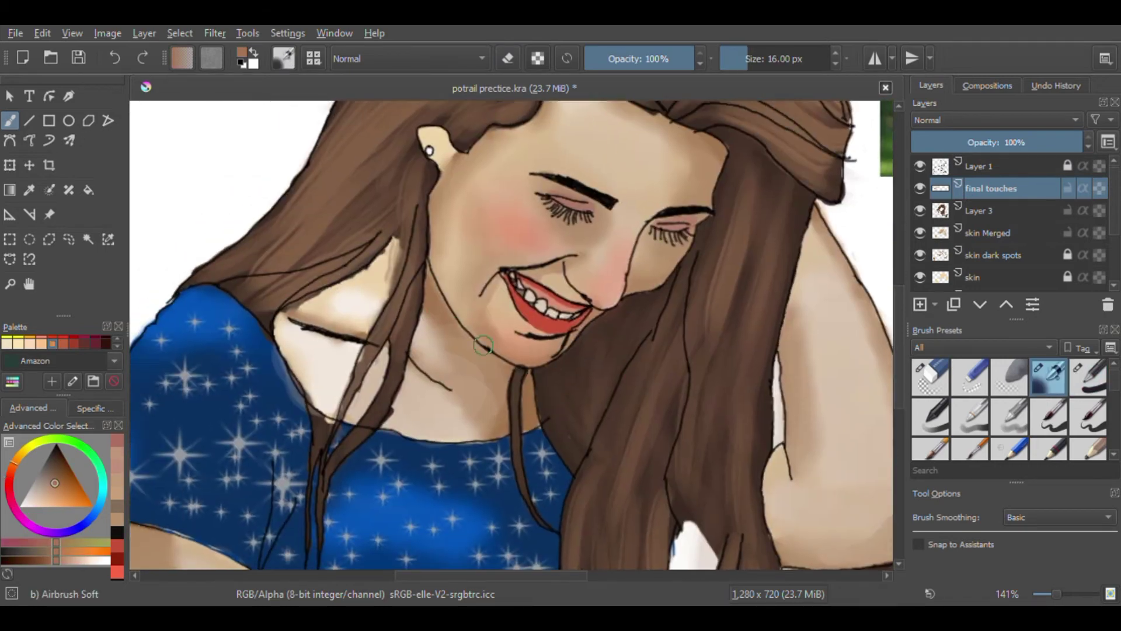
mouse_move(479, 363)
left_mouse_down()
mouse_move(496, 397)
mouse_move(478, 426)
mouse_move(443, 432)
mouse_move(493, 384)
mouse_move(448, 426)
mouse_move(485, 369)
mouse_move(428, 426)
left_mouse_up()
key("ctrl+z")
Step: Blend the shading on the neck below the jaw with Blender Blur at 30 px
left_click_drag(1114, 380, 1114, 412)
left_click(969, 406)
left_click_drag(462, 421, 467, 364)
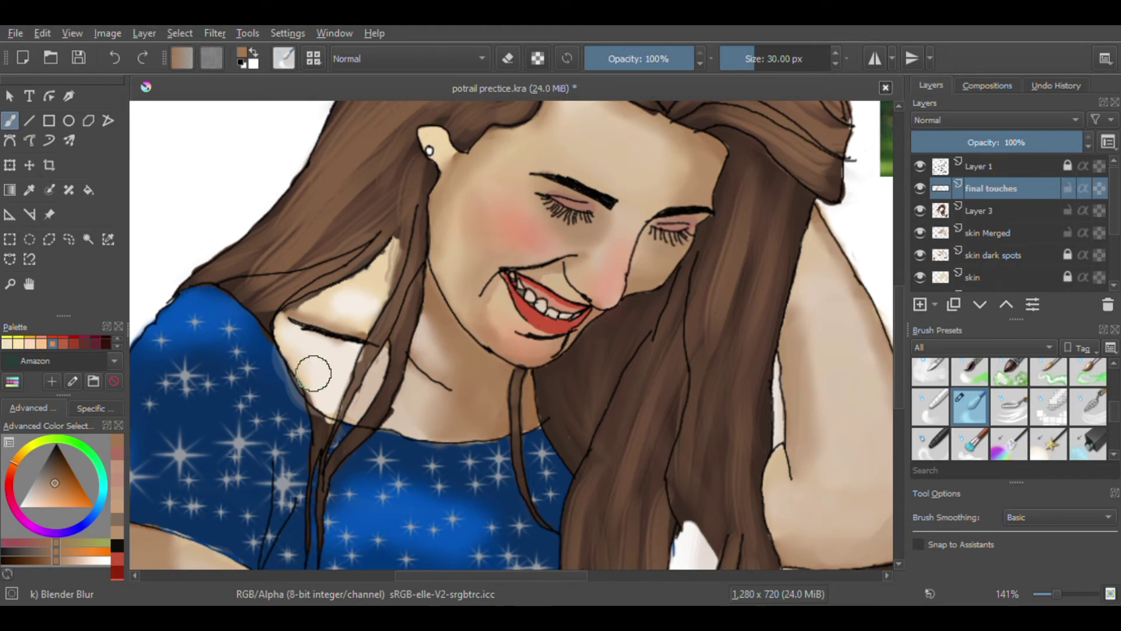
Step: Shade the chest skin just below the collarbone line in tan with Airbrush Soft at 16 px
scroll(1090, 387, "up", 3)
left_click(1049, 377)
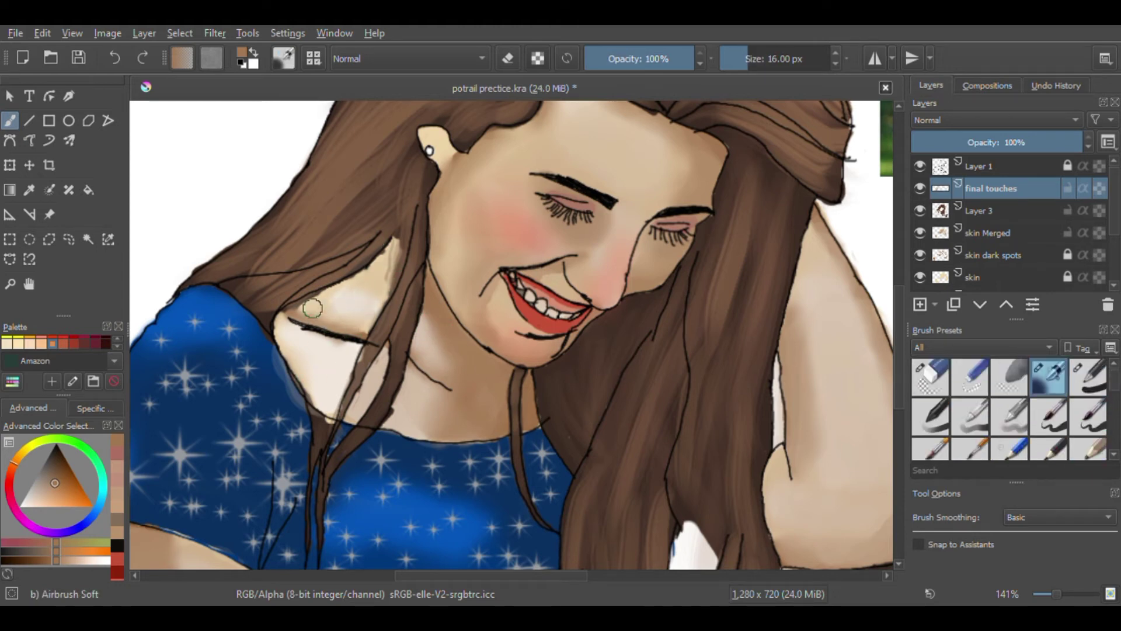
mouse_move(300, 334)
left_mouse_down()
mouse_move(326, 393)
mouse_move(330, 350)
left_mouse_up()
left_click(921, 379)
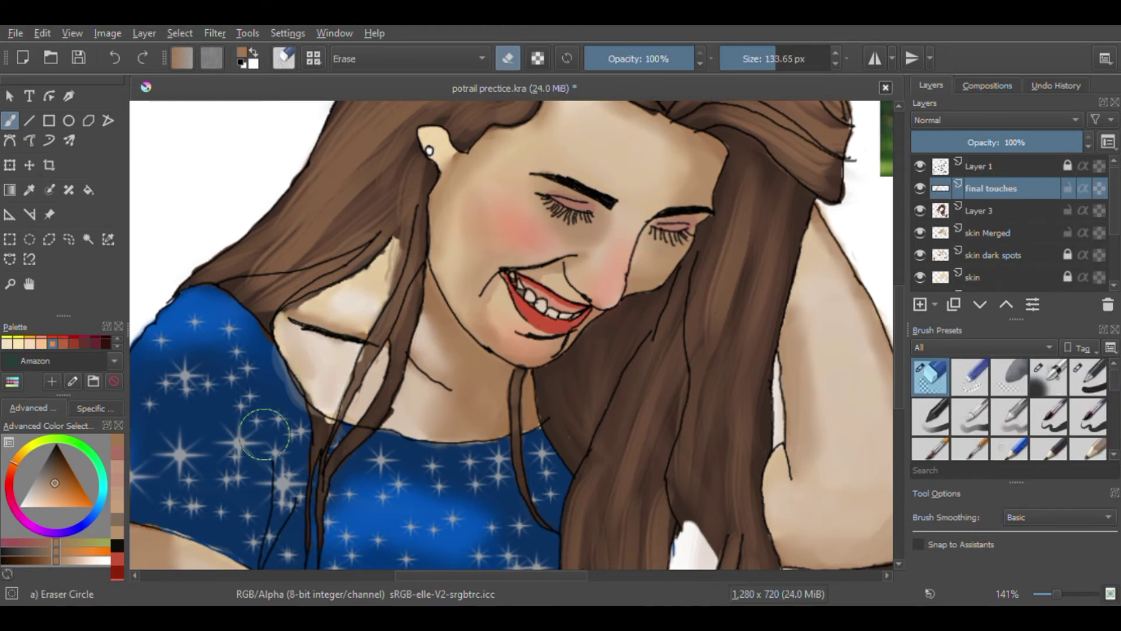
Step: Touch up the shirt's neckline edge near the shoulder with sampled blue, using Airbrush Soft at 16 px, and sample the dark outline colour
left_click(277, 388, "ctrl")
left_click(1041, 384)
left_click_drag(298, 401, 272, 360)
left_click(331, 417, "ctrl")
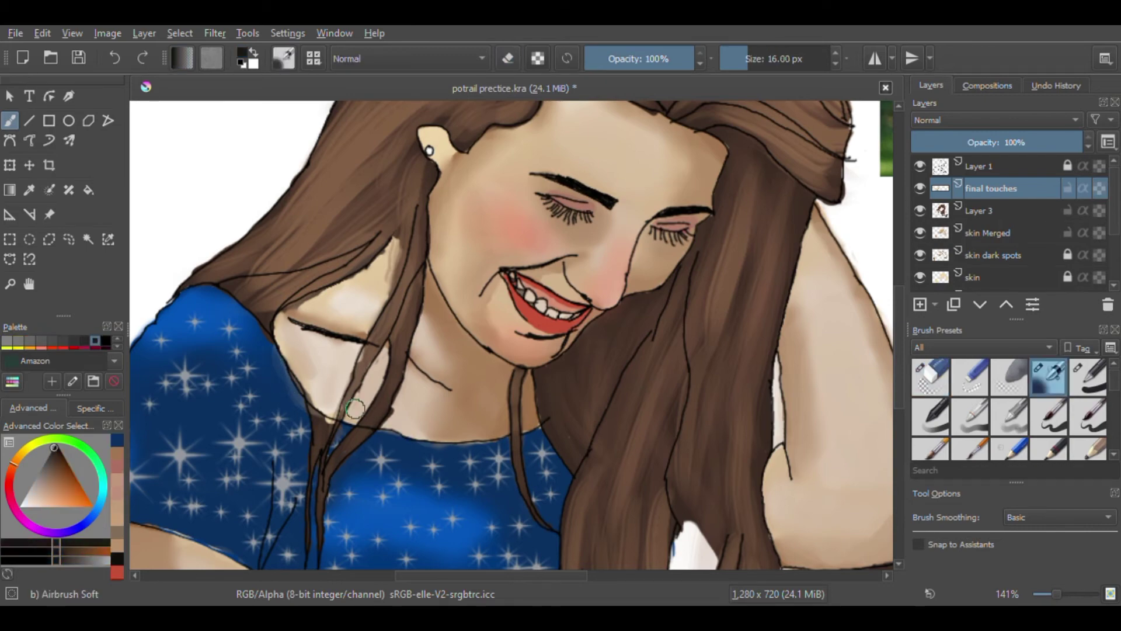
Step: Spray fine skin texture over the face on final touches in sampled skin tones, using Texture Spray at 10.37 px
mouse_move(533, 362)
left_mouse_down()
mouse_move(413, 378)
mouse_move(445, 440)
mouse_move(146, 605)
left_mouse_up()
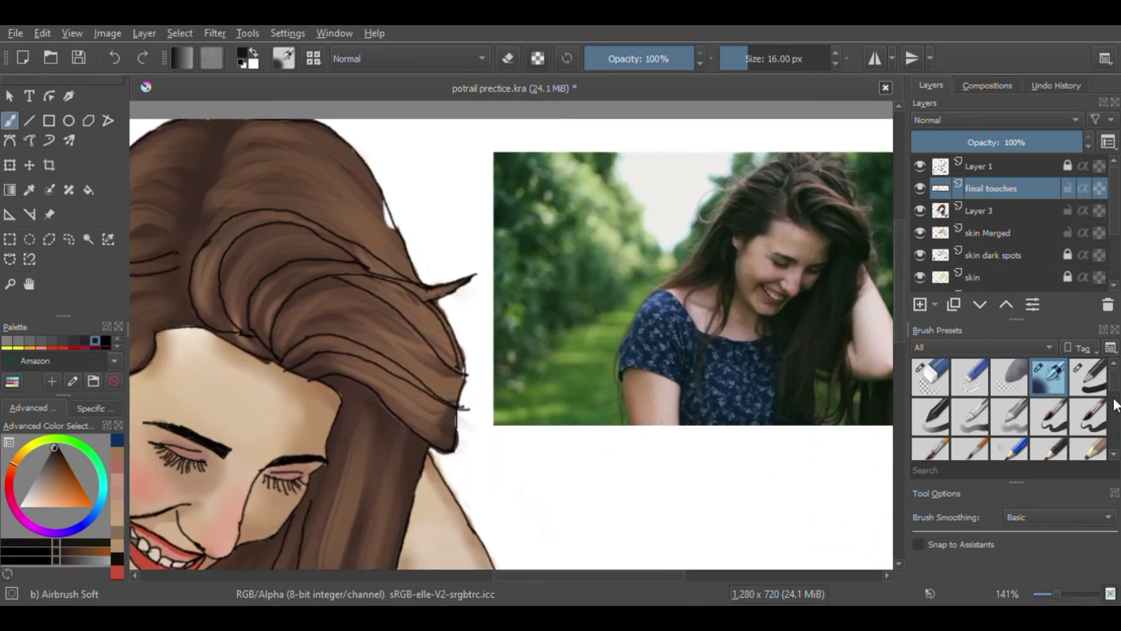
left_click_drag(1113, 380, 1099, 437)
scroll(1096, 439, "up", 1)
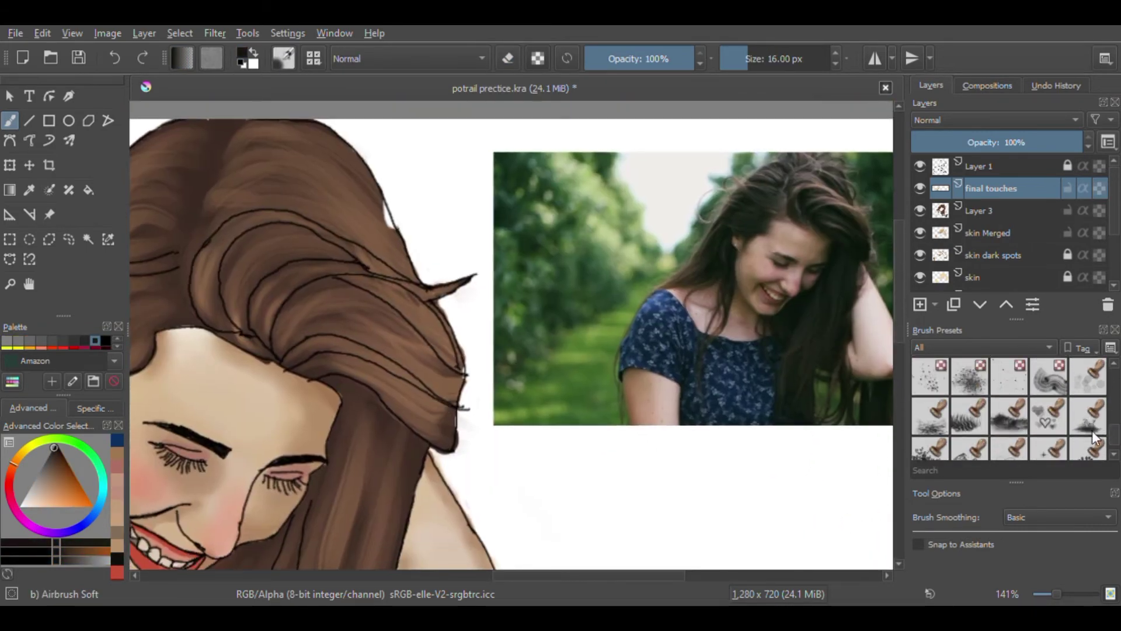
left_click(969, 377)
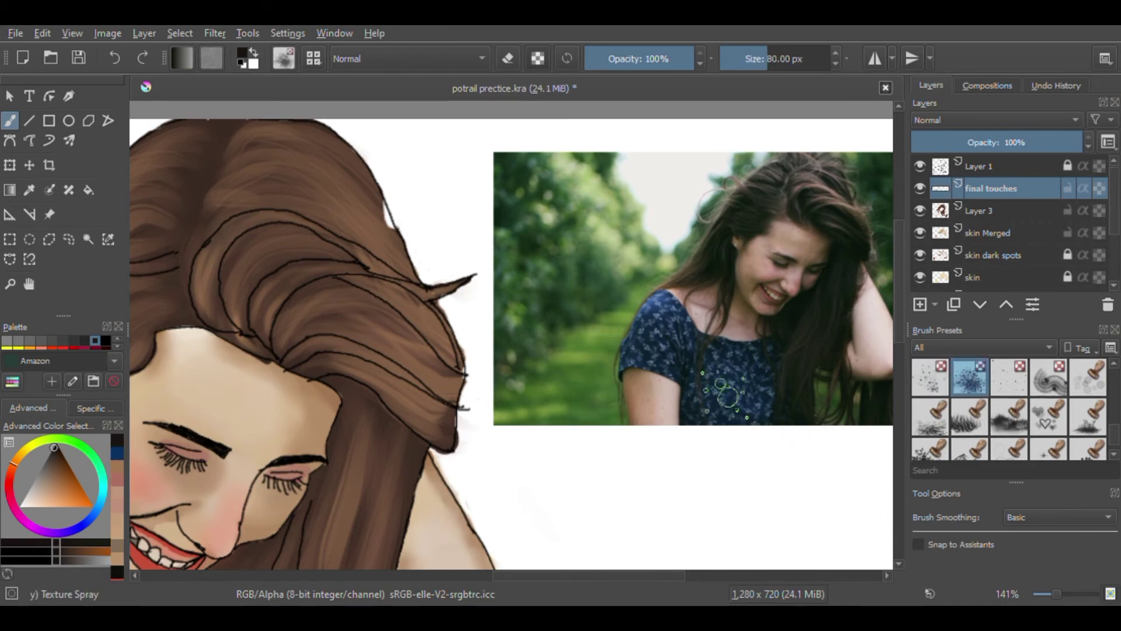
key("ctrl+plus")
key("ctrl+plus")
key("ctrl+plus")
mouse_move(764, 305)
left_mouse_down()
mouse_move(586, 298)
mouse_move(723, 327)
mouse_move(875, 176)
left_mouse_up()
left_click(486, 226, "ctrl")
left_click_drag(497, 231, 675, 307)
key("ctrl+z")
left_click(744, 59)
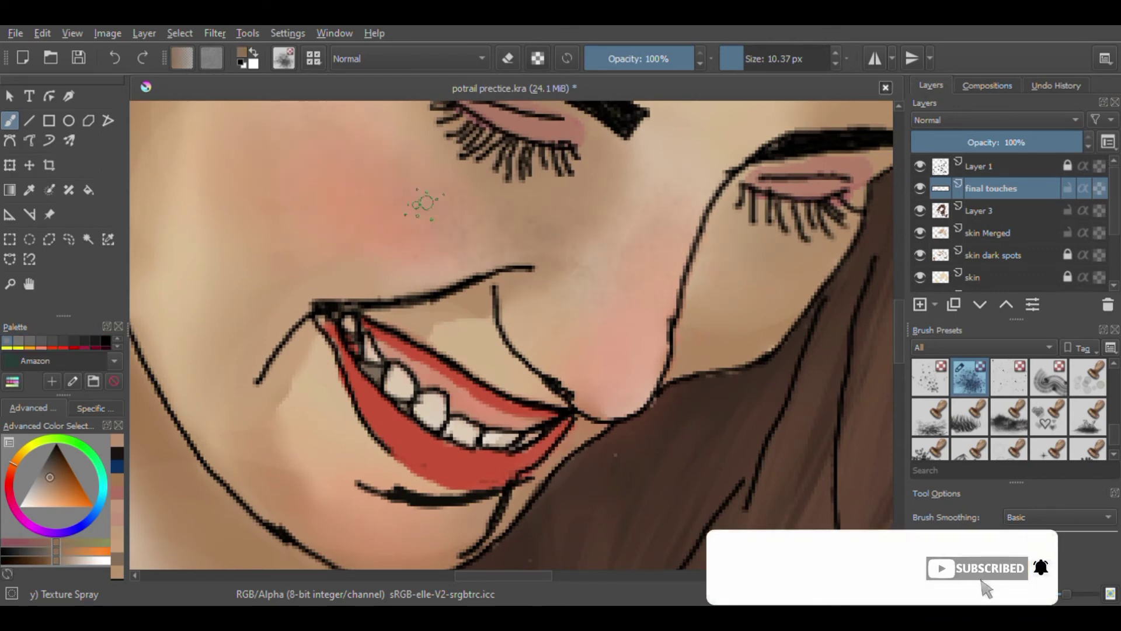
left_click_drag(663, 154, 525, 380)
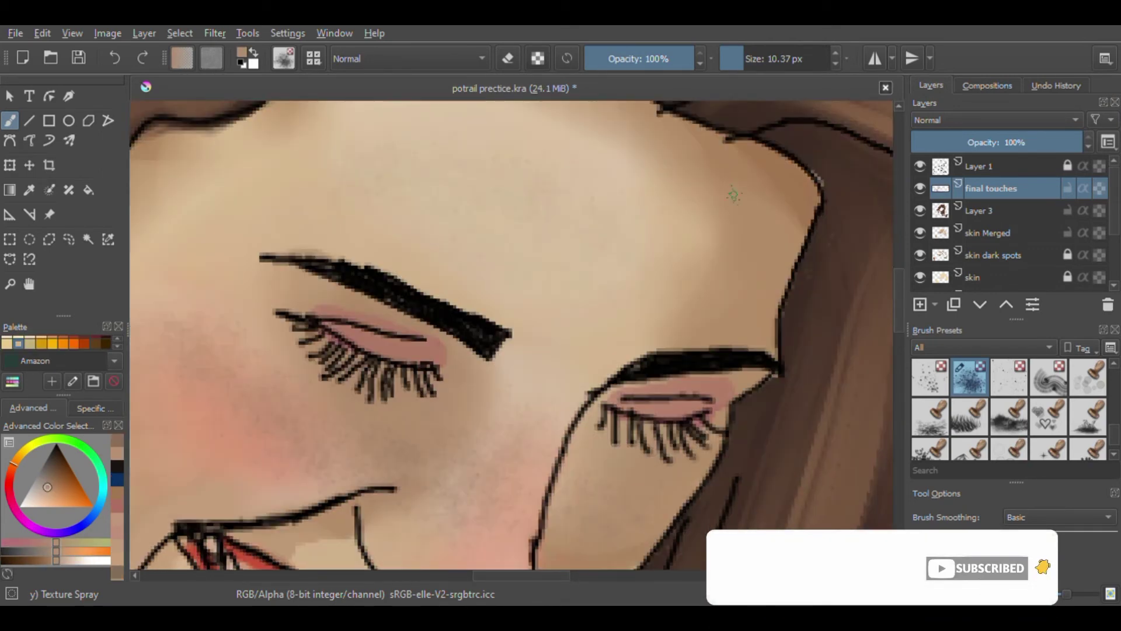
left_click_drag(196, 297, 737, 251)
left_click_drag(401, 508, 643, 289)
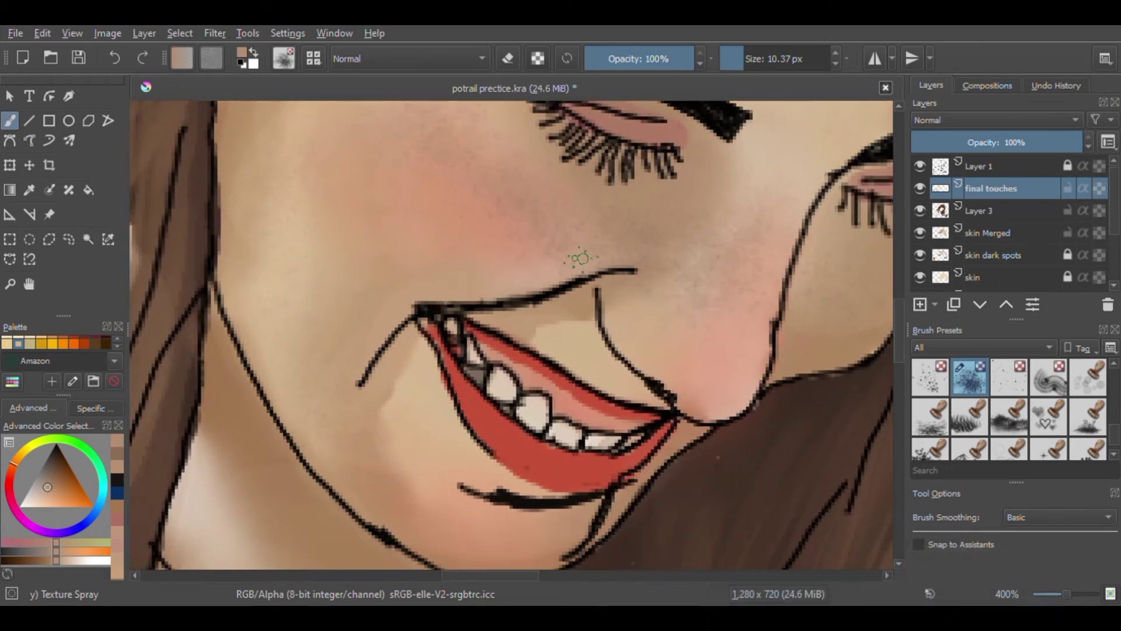
Step: Try to spray skin texture over the neck with Texture Spray at 16 px
left_click_drag(382, 565, 617, 327)
key("bracketright")
key("bracketright")
key("bracketright")
key("bracketright")
key("bracketright")
key("bracketright")
left_click_drag(473, 294, 423, 447)
key("ctrl+z")
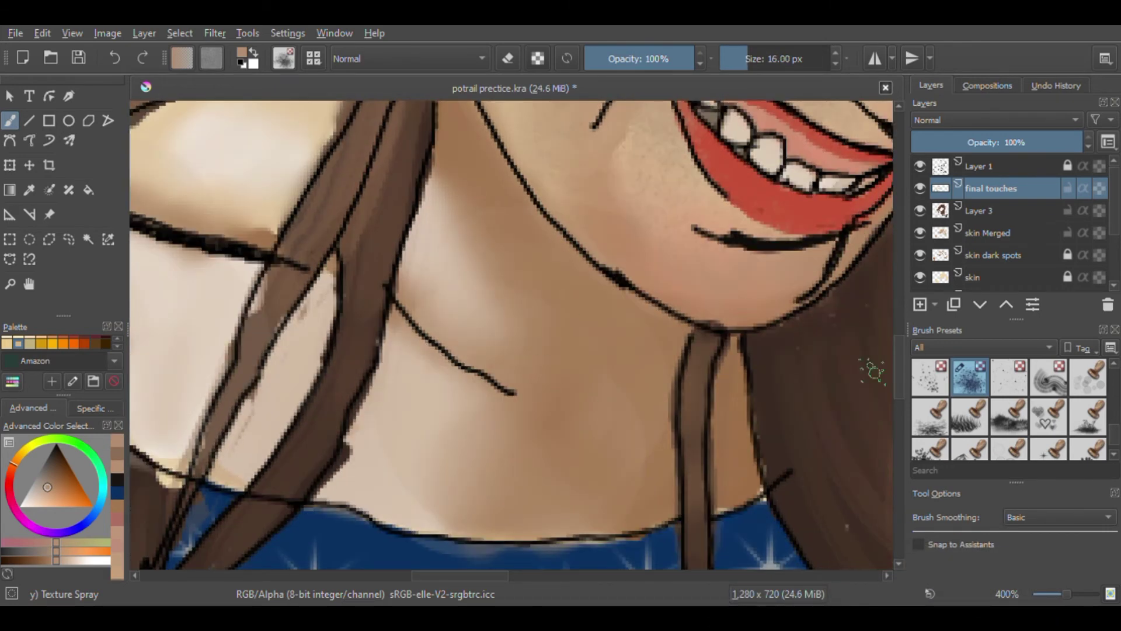
Step: Try out dark brown freckles around the reference photo's arm with Texture Splat at 135 px
left_click_drag(841, 152, 570, 492)
mouse_move(864, 327)
left_mouse_down()
mouse_move(471, 385)
mouse_move(409, 294)
left_mouse_up()
left_click(930, 380)
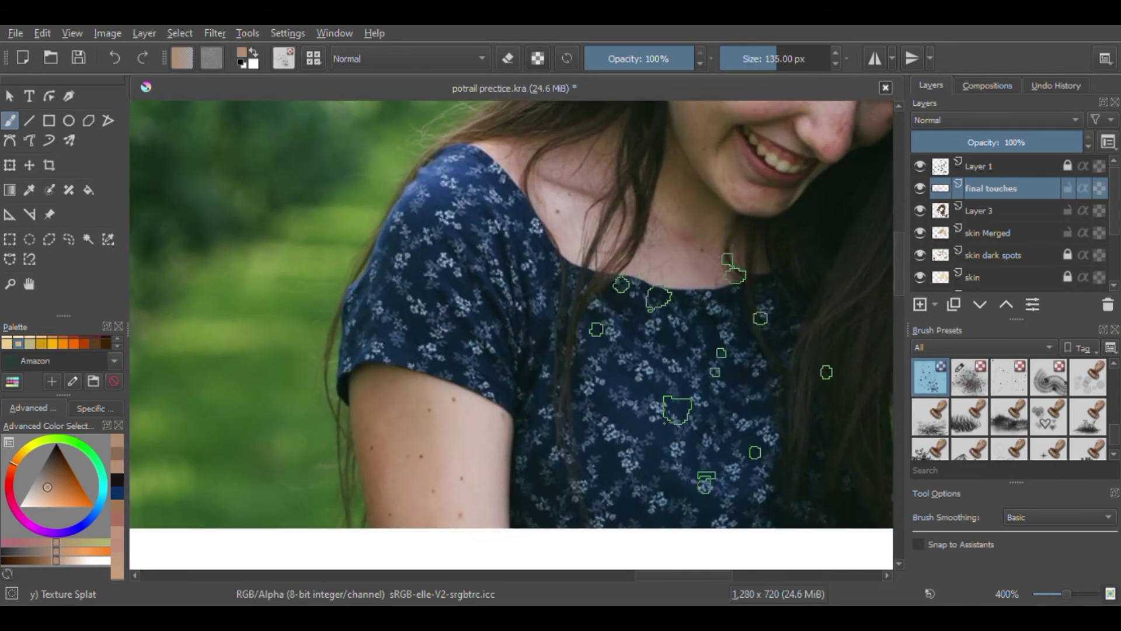
left_click_drag(709, 374, 869, 294)
left_click_drag(54, 463, 53, 455)
left_click(505, 375)
key("ctrl+z")
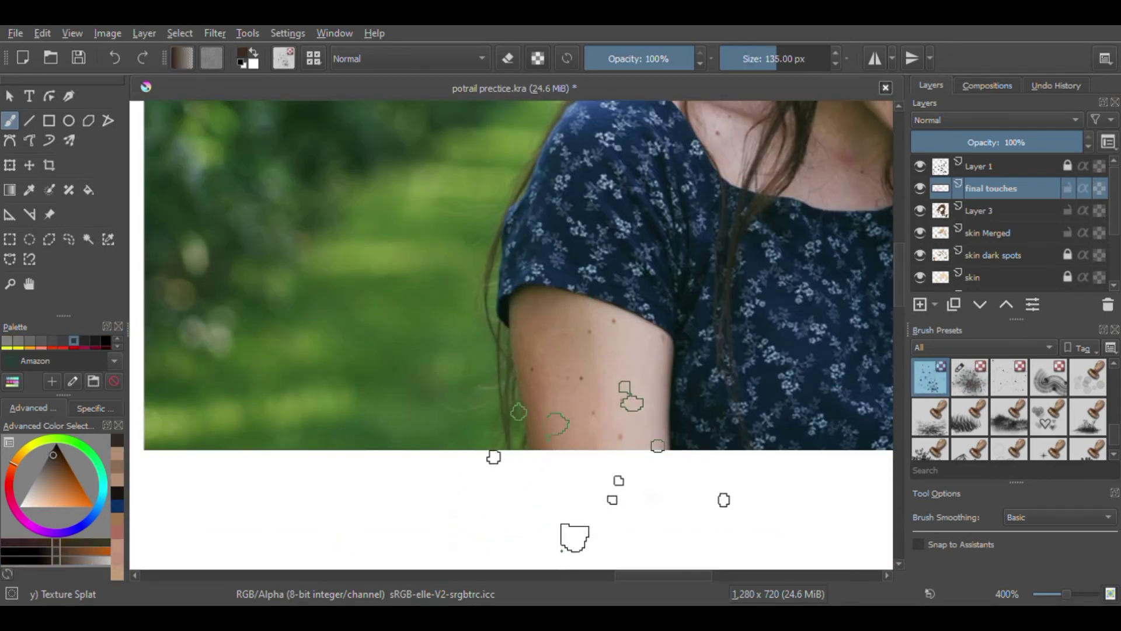
left_click_drag(607, 496, 726, 239)
mouse_move(508, 351)
left_mouse_down()
mouse_move(656, 397)
mouse_move(560, 409)
left_mouse_up()
key("ctrl+z")
Step: Try dark freckles on the painted chest with Texture Splat at 21.54 px and with Texture Starfield
left_click_drag(493, 381, 817, 291)
mouse_move(292, 408)
left_mouse_down()
mouse_move(813, 345)
mouse_move(838, 418)
left_mouse_up()
left_click(327, 282)
key("ctrl+z")
left_click_drag(440, 343, 498, 300)
left_click(751, 59)
left_click(384, 170)
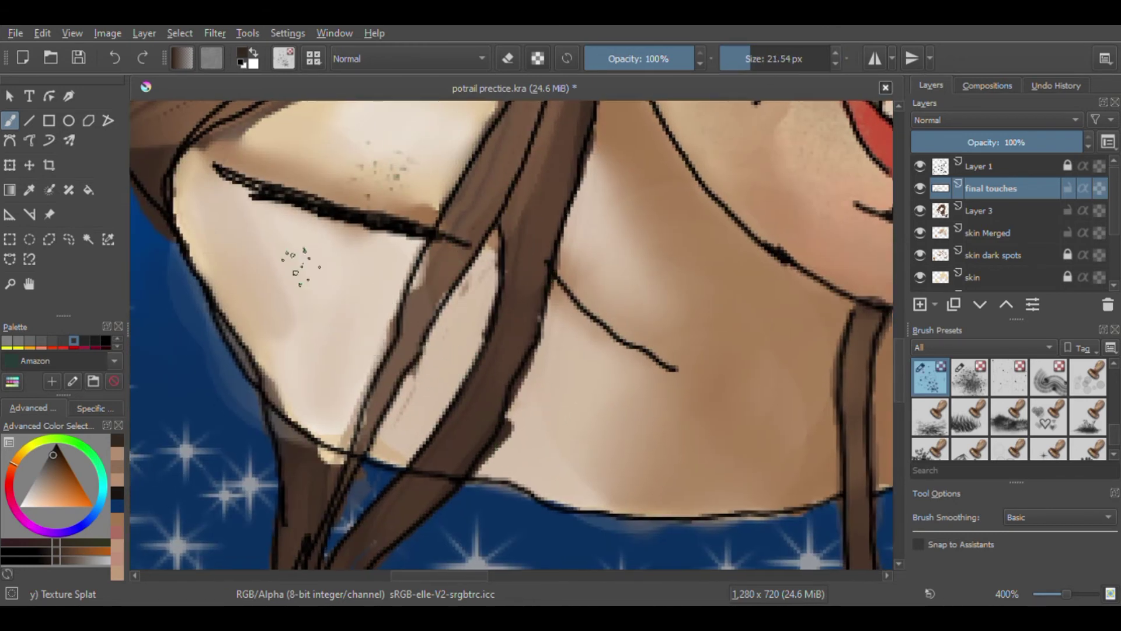
left_click(1008, 378)
mouse_move(438, 234)
left_mouse_down()
mouse_move(429, 251)
mouse_move(467, 304)
left_mouse_up()
key("ctrl+z")
Step: Add dark freckles to the chest and neck with Texture Starfield at 19 px
left_click(749, 59)
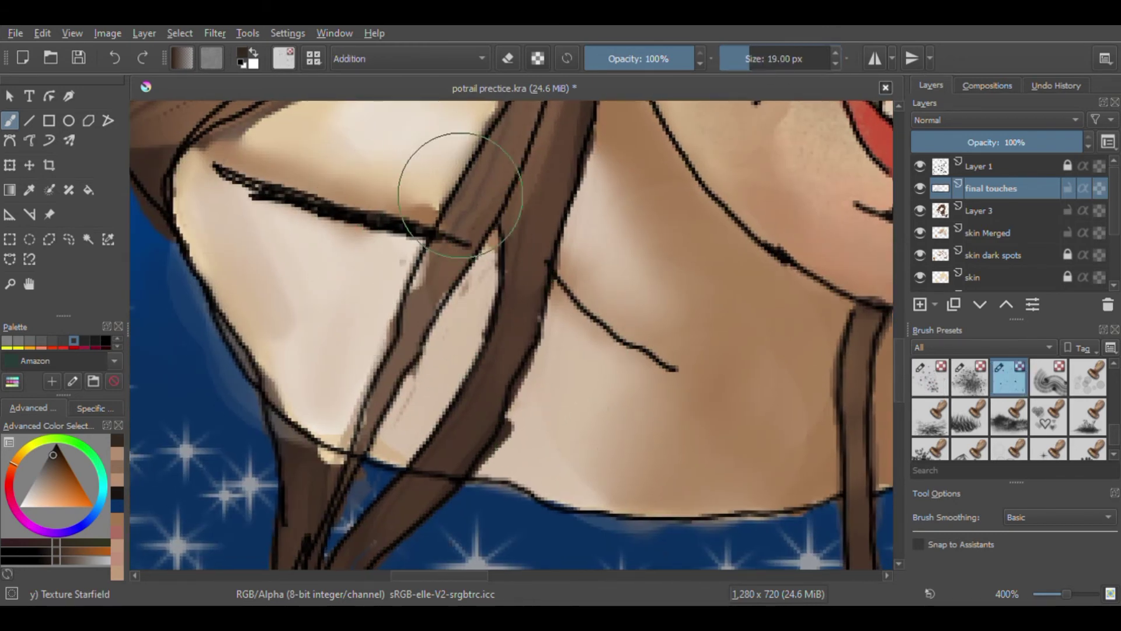
left_click_drag(340, 255, 323, 235)
left_click(308, 286)
left_click(620, 369)
left_click(568, 450)
left_click(620, 299)
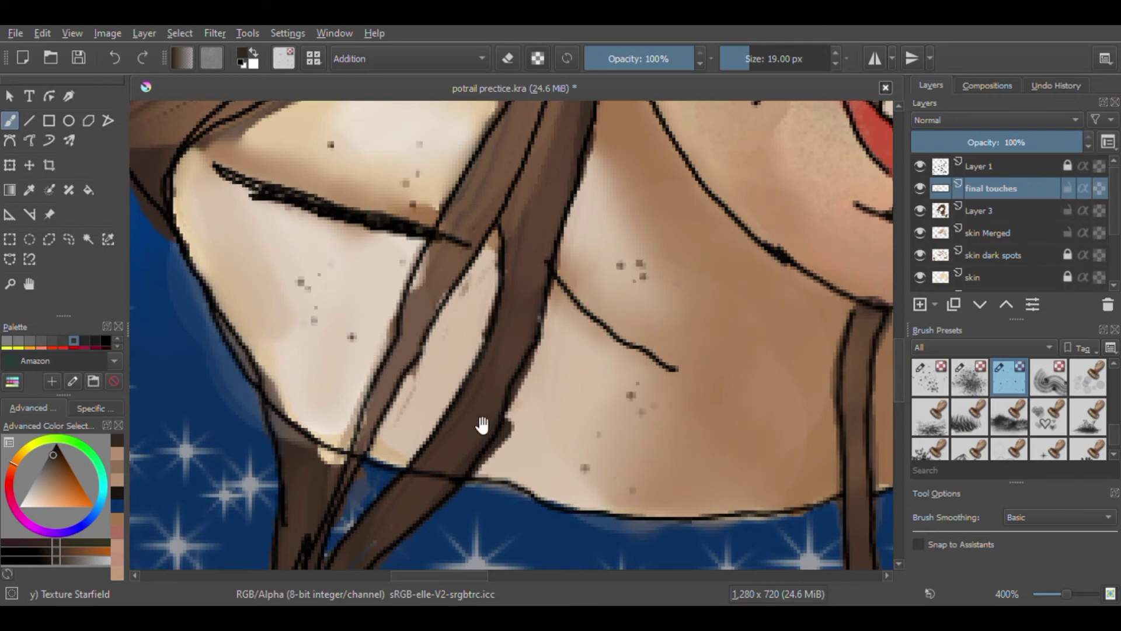
Step: Stamp dark freckles on the upper arm below the sleeve with an enlarged Texture Splat brush
left_click_drag(483, 426, 832, 142)
left_click_drag(292, 496, 641, 212)
key("slash")
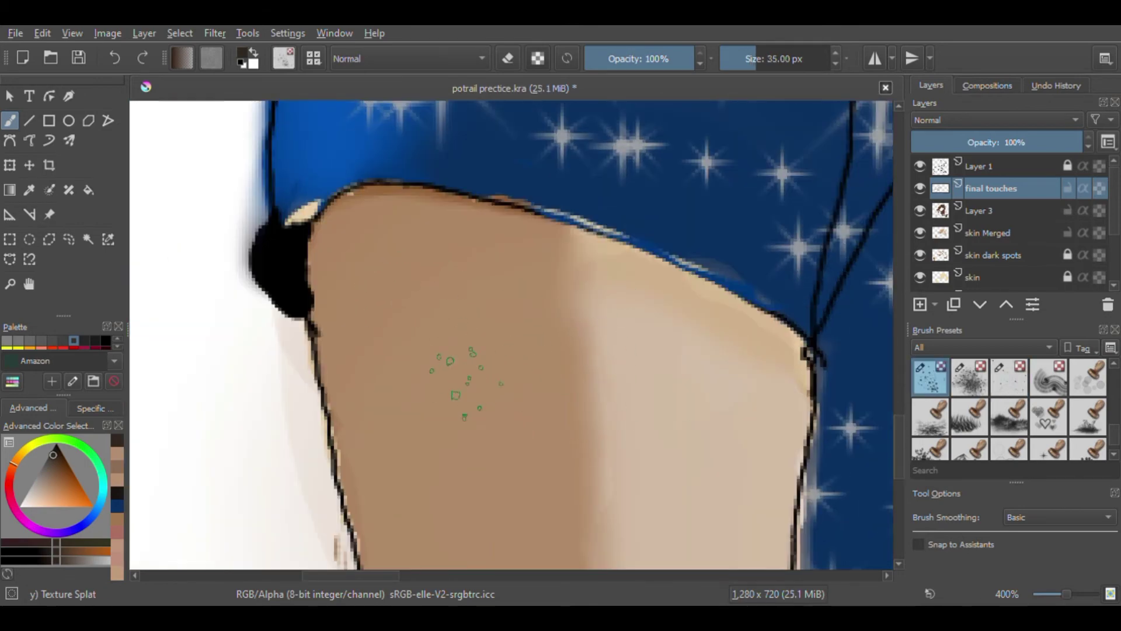
key("bracketright")
key("bracketright")
key("bracketright")
key("bracketright")
key("bracketright")
key("bracketright")
key("bracketright")
key("bracketright")
key("bracketright")
key("bracketright")
key("bracketright")
key("bracketright")
key("bracketright")
key("bracketright")
left_click(500, 407)
left_click_drag(741, 558, 580, 418)
Step: Soften the freckles on the arm and chest with Eraser Circle at 39% opacity and 133.65 px
left_click_drag(788, 146, 480, 362)
mouse_move(730, 146)
left_mouse_down()
mouse_move(511, 413)
mouse_move(418, 464)
left_mouse_up()
scroll(967, 385, "up", 10)
left_click(923, 381)
mouse_move(475, 383)
left_mouse_down()
mouse_move(356, 329)
mouse_move(419, 271)
left_mouse_up()
left_click_drag(553, 404, 820, 137)
mouse_move(508, 321)
left_mouse_down()
mouse_move(778, 355)
mouse_move(323, 522)
left_mouse_up()
left_click_drag(516, 461, 698, 149)
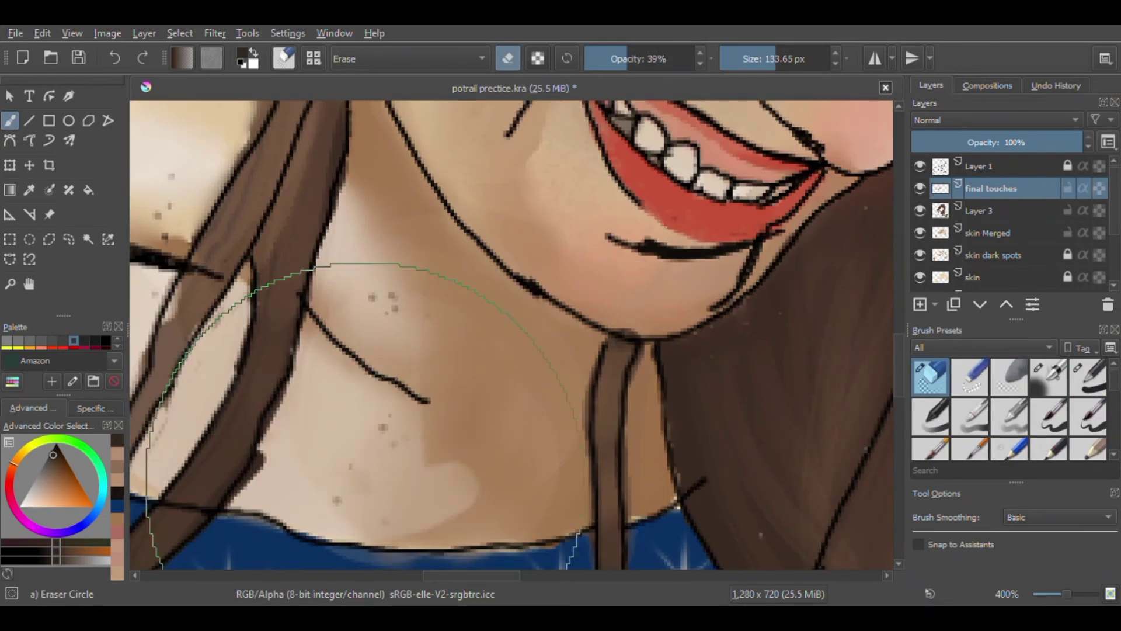
mouse_move(362, 455)
left_mouse_down()
mouse_move(271, 310)
mouse_move(471, 401)
mouse_move(413, 288)
mouse_move(374, 324)
mouse_move(425, 414)
left_mouse_up()
Step: Glaze the face with a sampled salmon skin tone, using Basic-1 at 165.36 px and 6% opacity
key("minus")
key("minus")
key("minus")
key("minus")
key("minus")
key("minus")
left_click_drag(689, 271, 565, 370)
left_click(1087, 377)
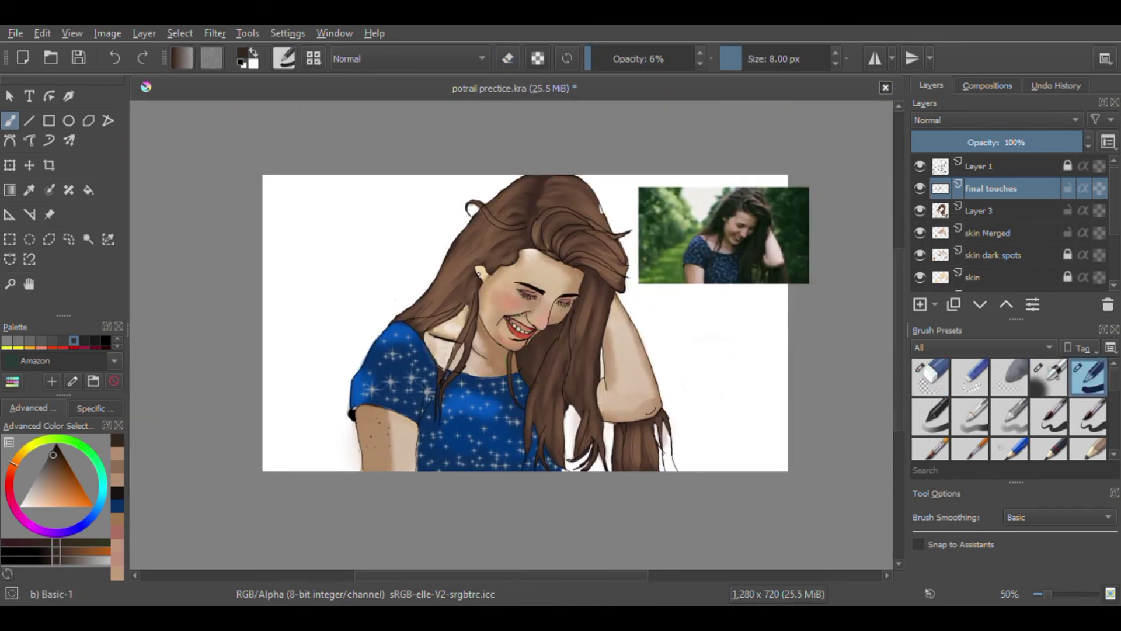
left_click(514, 301, "ctrl")
left_click_drag(806, 61, 780, 62)
left_click_drag(515, 301, 534, 283)
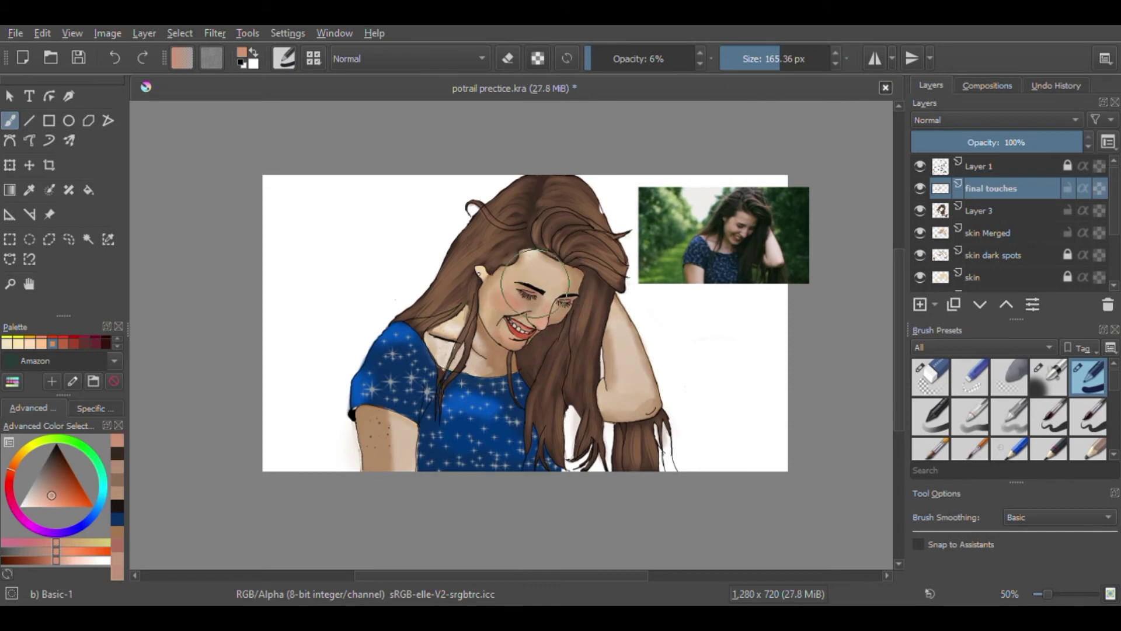
Step: Try to extend the salmon glaze over the arms at 10% opacity with the same large brush
key("o")
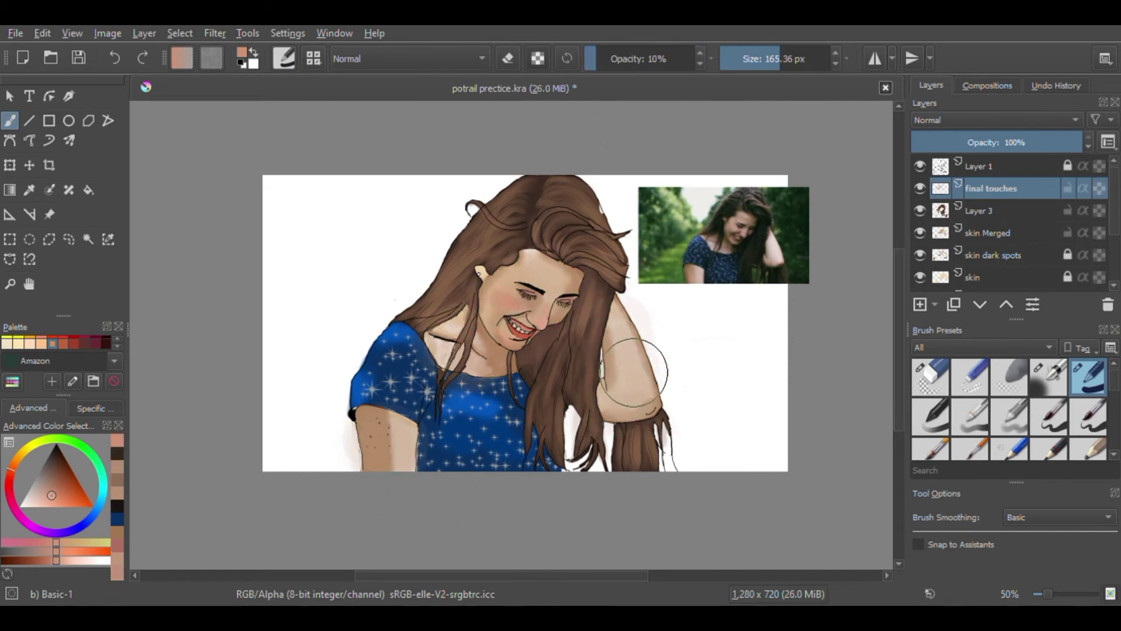
key("ctrl+z")
key("ctrl+z")
key("ctrl+z")
key("ctrl+z")
Step: Brush pale pink sampled from the reference photo's arm onto the raised arm, using Basic-1 at 78 px and 10% opacity
key("bracketleft")
key("bracketleft")
key("bracketleft")
key("bracketleft")
key("bracketleft")
key("bracketleft")
key("bracketleft")
key("bracketleft")
key("bracketleft")
key("bracketleft")
key("bracketleft")
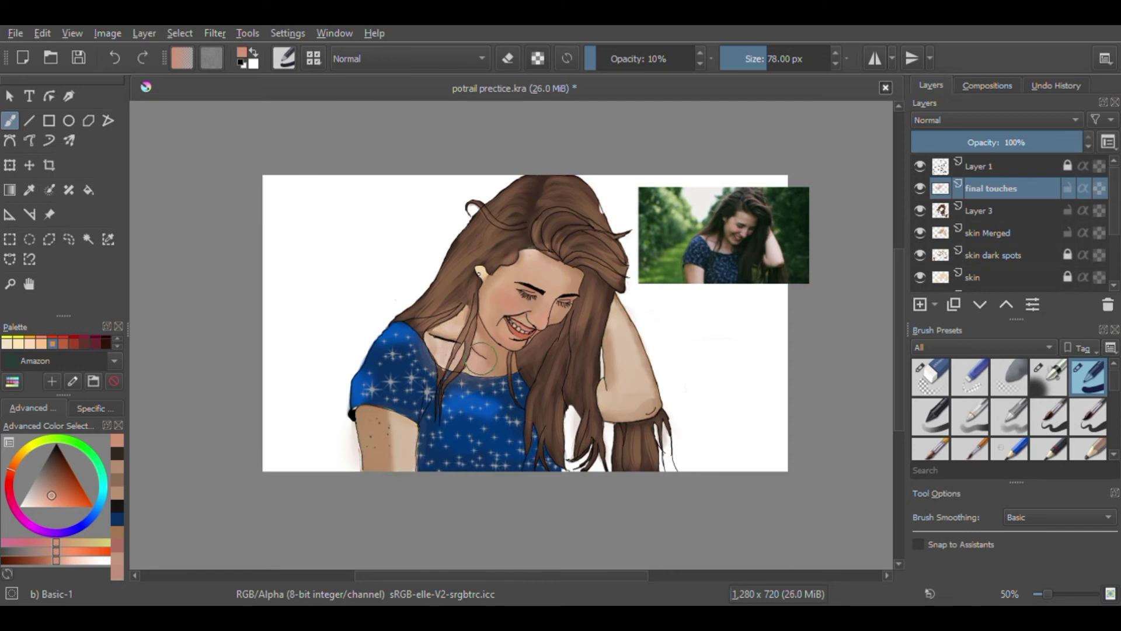
left_click(774, 255, "ctrl")
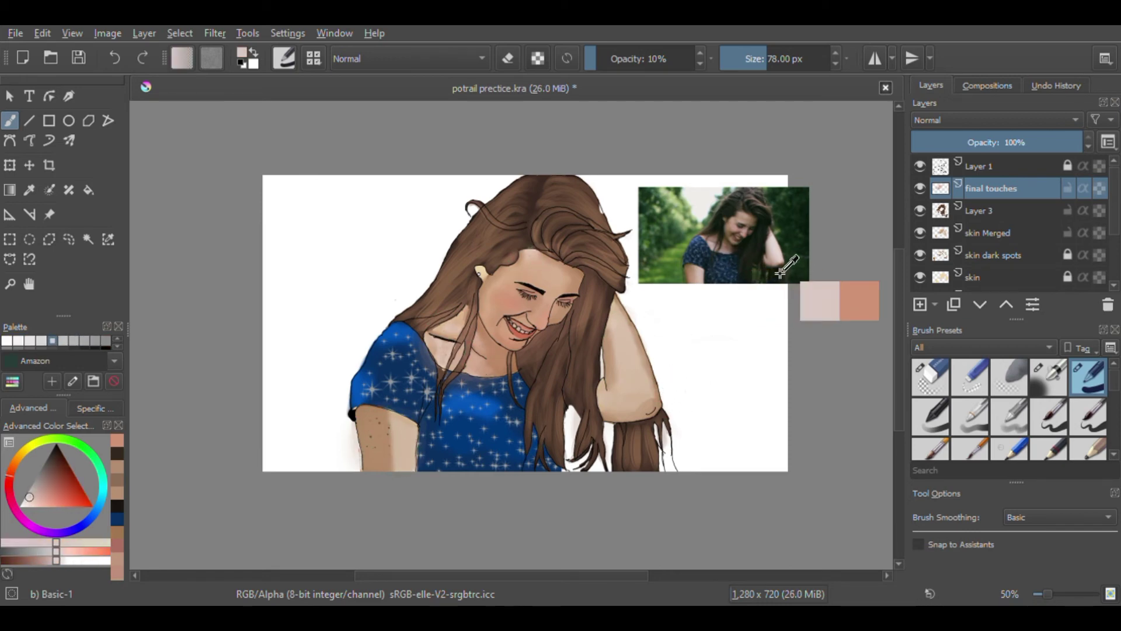
mouse_move(613, 330)
left_mouse_down()
mouse_move(650, 385)
mouse_move(639, 396)
mouse_move(623, 333)
left_mouse_up()
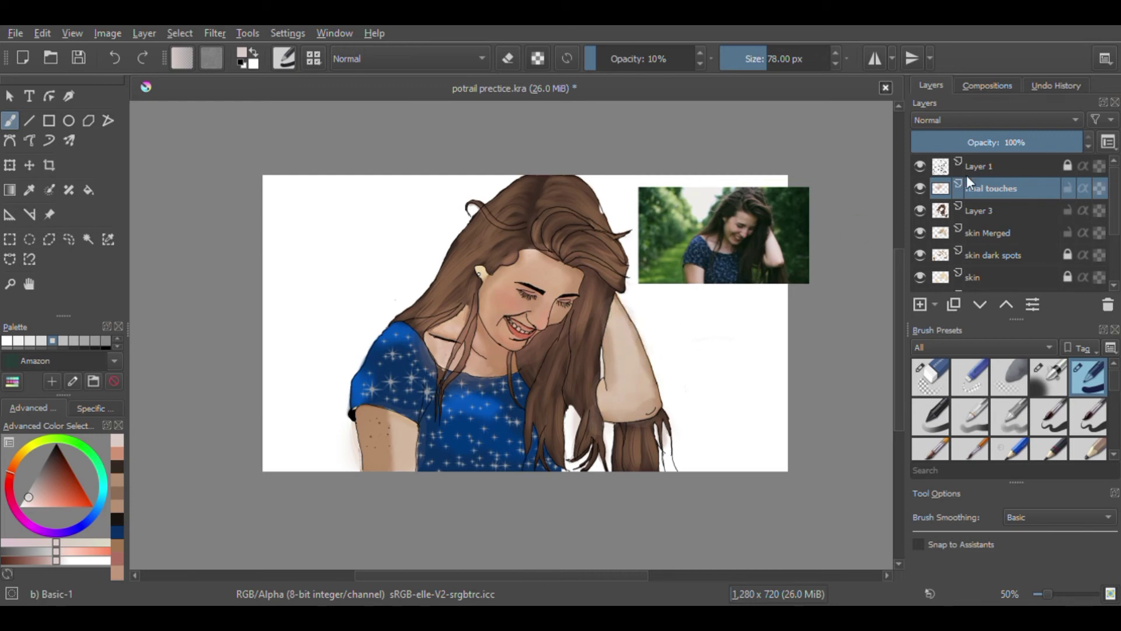
Step: Add a paint layer directly above "final touches" and name it "final highlights"
left_click(920, 303)
double_click(977, 191)
type("final highligh")
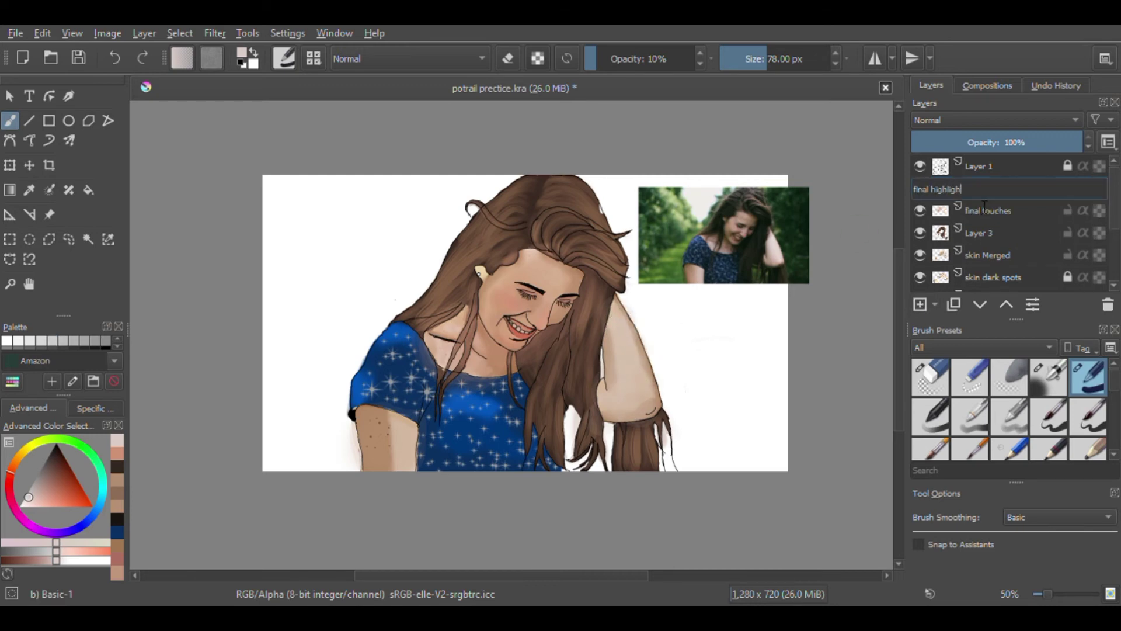
type("ts")
key("Return")
Step: Paint white highlights on the forehead and along the collarbone with Basic-1 at 9 px and 100% opacity
left_click(20, 506)
left_click(693, 59)
key("[")
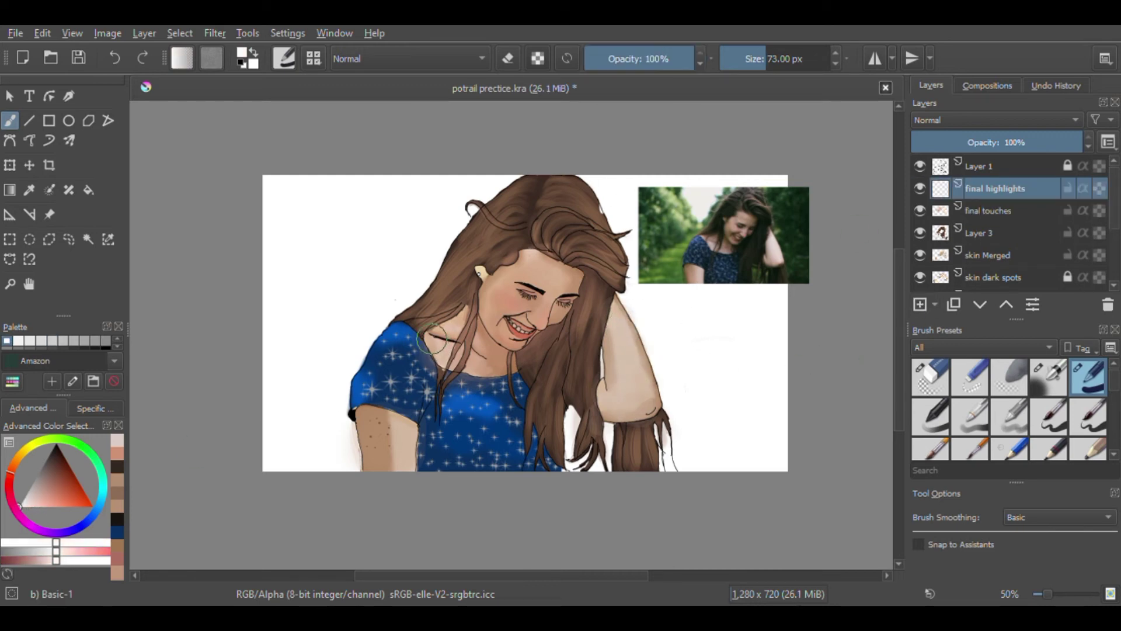
key("[")
key("[")
key("[")
key("[")
key("[")
key("[")
key("[")
key("[")
key("[")
key("[")
key("[")
key("[")
key("[")
key("[")
key("[")
key("[")
key("[")
key("[")
key("[")
left_click_drag(431, 338, 449, 343)
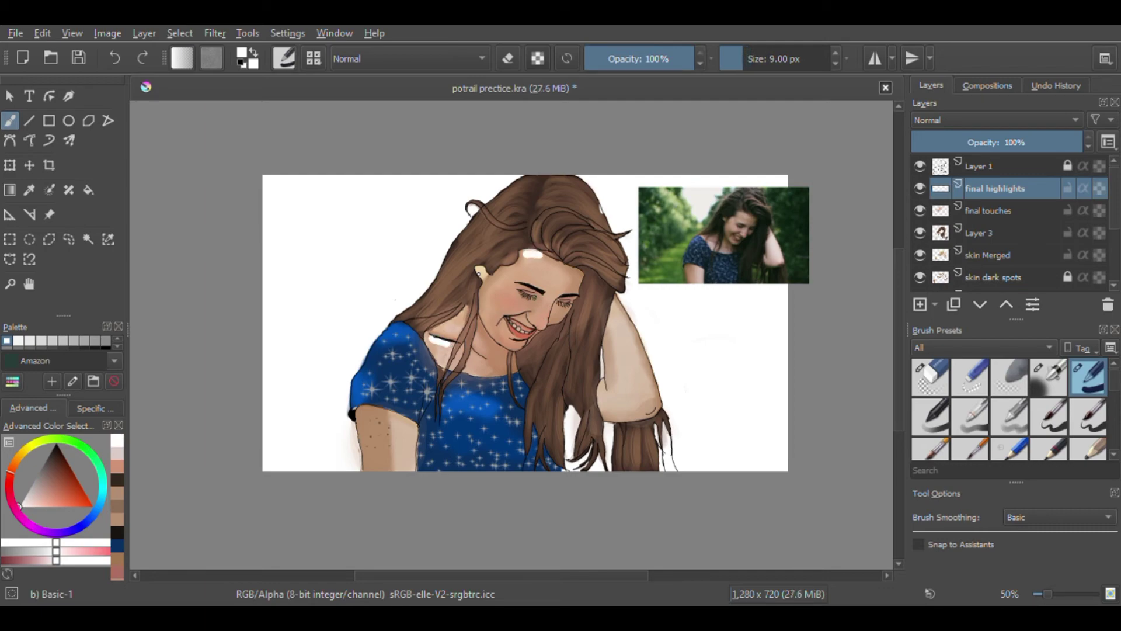
Step: Dab a pale greyish-pink highlight on the bridge of the nose with the 9 px brush
key("ctrl+plus")
key("ctrl+plus")
key("ctrl+plus")
key("ctrl+plus")
left_click_drag(876, 204, 770, 227)
left_click(36, 491)
left_click_drag(148, 369, 173, 361)
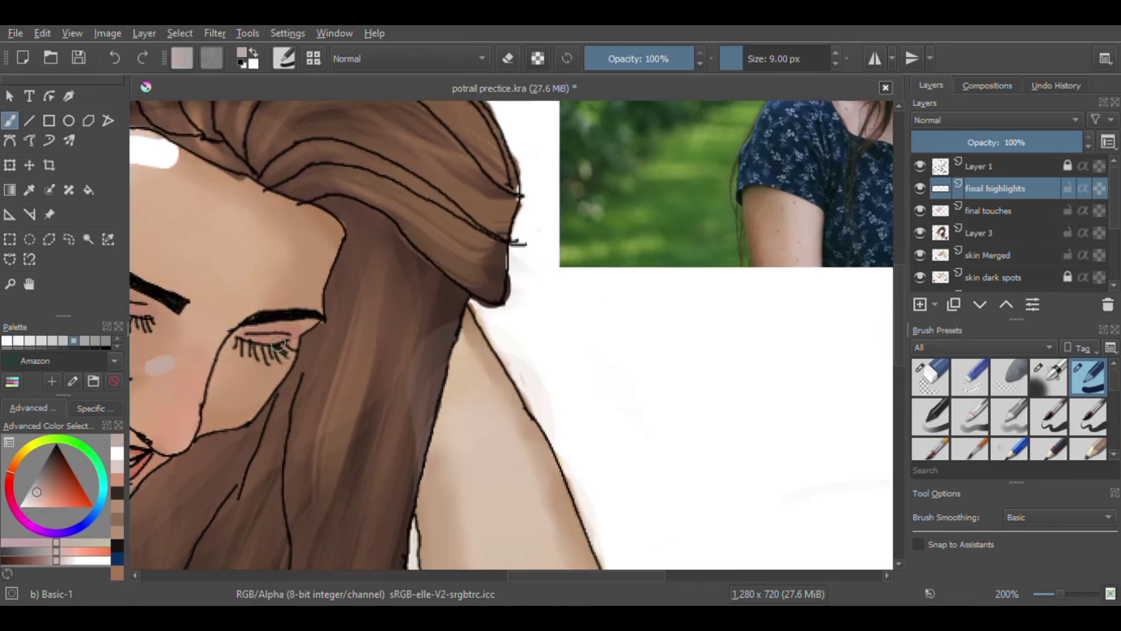
mouse_move(34, 493)
left_mouse_down()
mouse_move(9, 490)
mouse_move(9, 477)
left_mouse_up()
left_click_drag(165, 360, 153, 375)
Step: Add pale pink highlights to the raised arm, the inner eye corners and the edges of the eyebrows
left_click_drag(182, 425, 313, 348)
mouse_move(716, 280)
left_mouse_down()
mouse_move(335, 270)
mouse_move(354, 181)
left_mouse_up()
left_click_drag(287, 369, 312, 455)
mouse_move(146, 323)
left_mouse_down()
mouse_move(343, 314)
mouse_move(402, 426)
left_mouse_up()
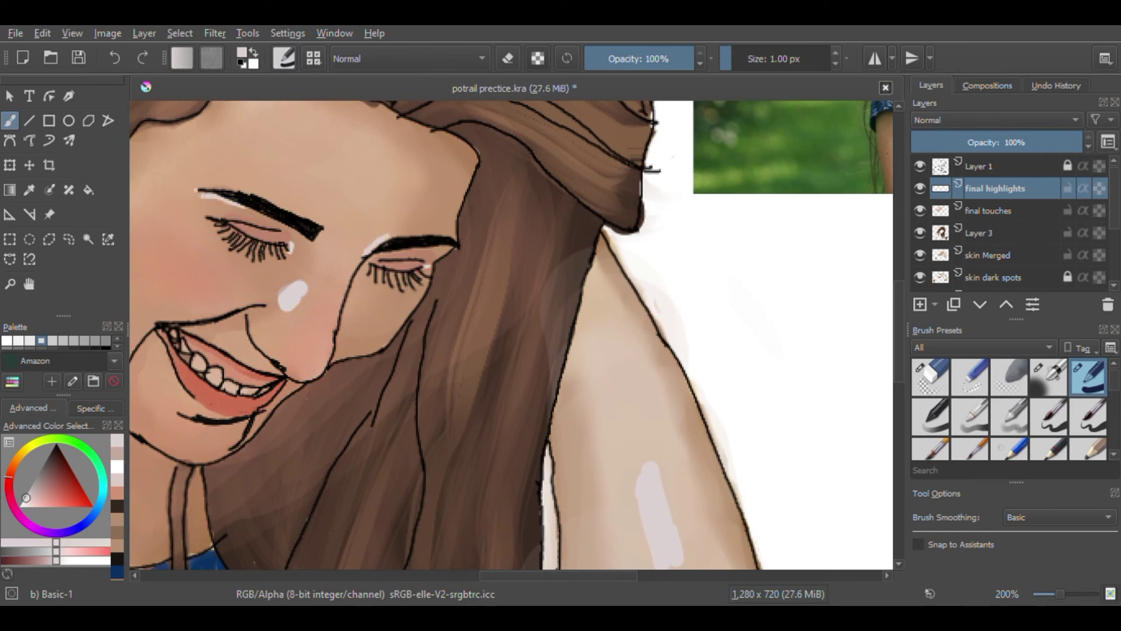
Step: Paint thin pale pink highlights on the lower lip, chin, neck line and lowered arm with Basic-1 at 1 px
left_click_drag(245, 321, 324, 213)
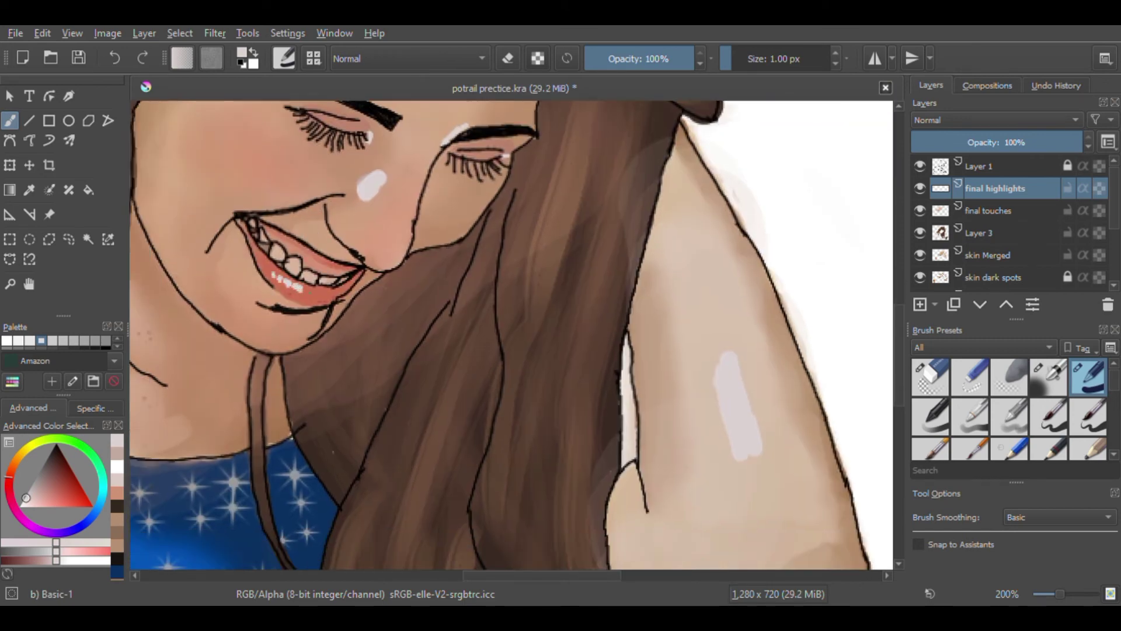
left_click_drag(285, 332, 310, 330)
left_click_drag(278, 364, 535, 315)
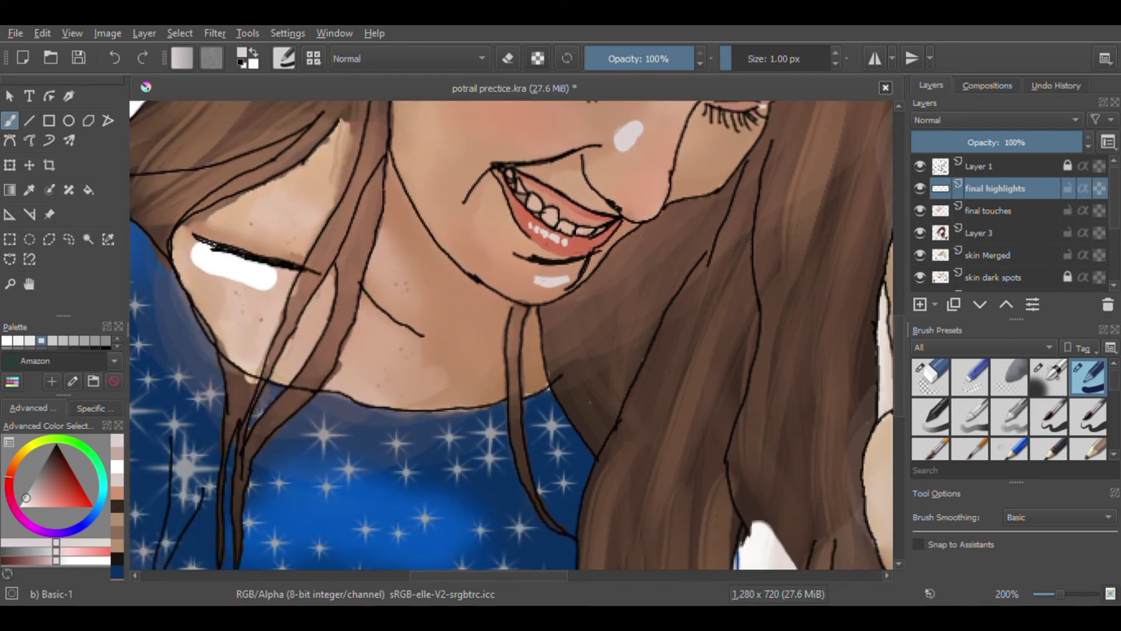
left_click_drag(292, 496, 603, 157)
Step: Soften the white collarbone highlight with Blender Blur at 30 px and 55% opacity
scroll(1027, 408, "down", 5)
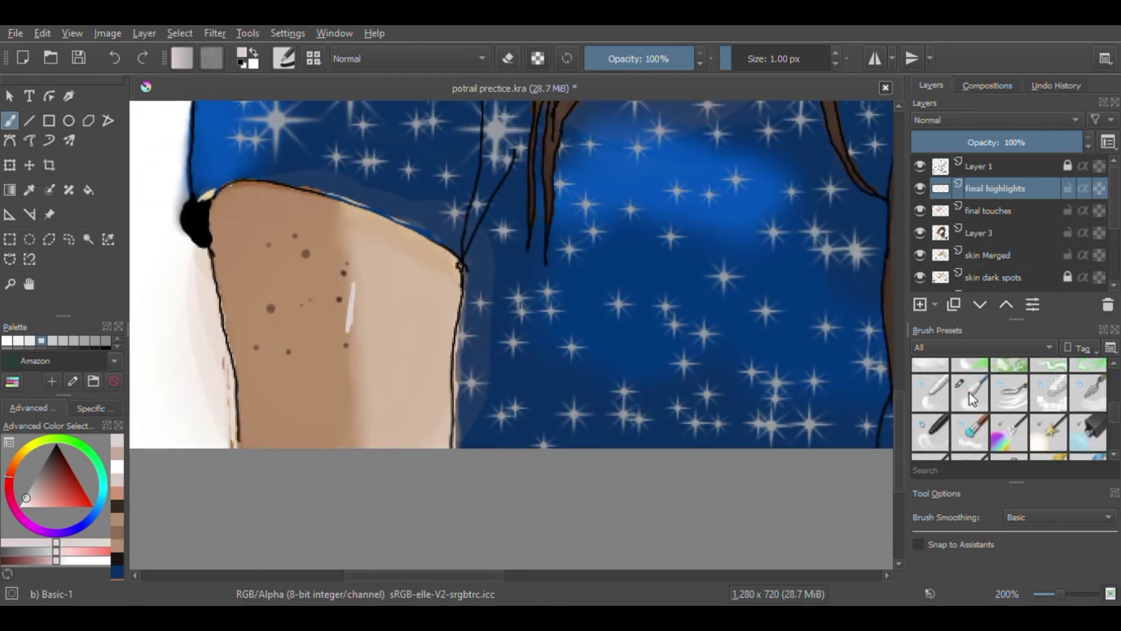
left_click(969, 393)
mouse_move(350, 305)
left_mouse_down()
mouse_move(527, 285)
mouse_move(461, 257)
left_mouse_up()
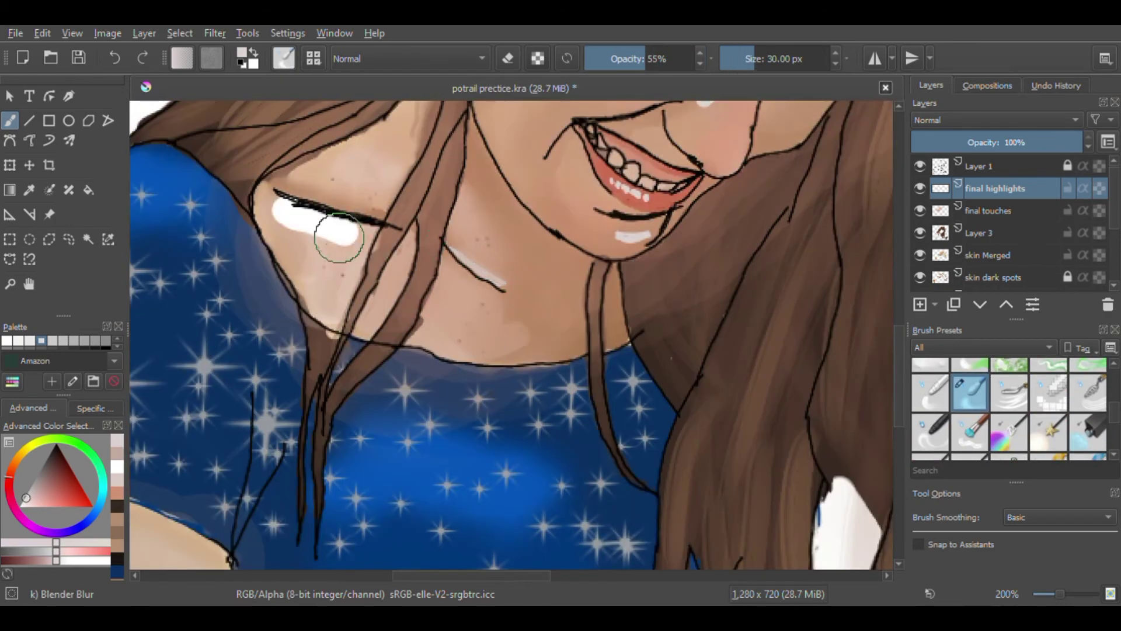
mouse_move(339, 239)
left_mouse_down()
mouse_move(305, 218)
mouse_move(347, 234)
left_mouse_up()
mouse_move(596, 255)
left_mouse_down()
mouse_move(511, 318)
mouse_move(558, 299)
mouse_move(556, 267)
left_mouse_up()
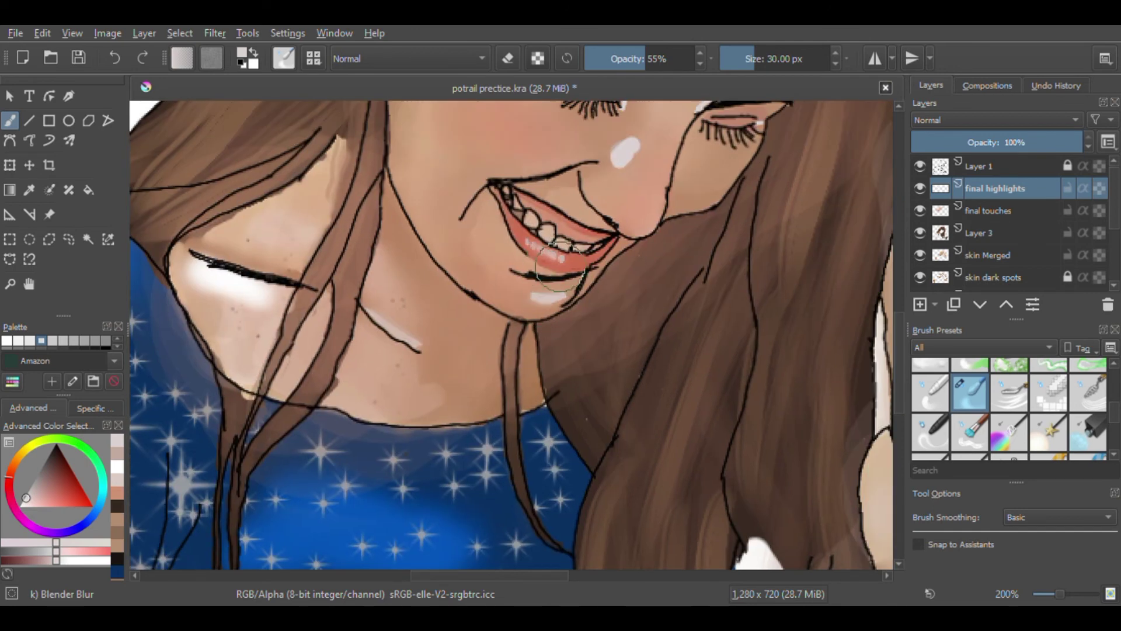
Step: Blur the nose highlight at 11.48 px and 68% opacity, and reinforce the lower-lip highlight with Basic-1 at 1 px
left_click_drag(755, 68, 739, 70)
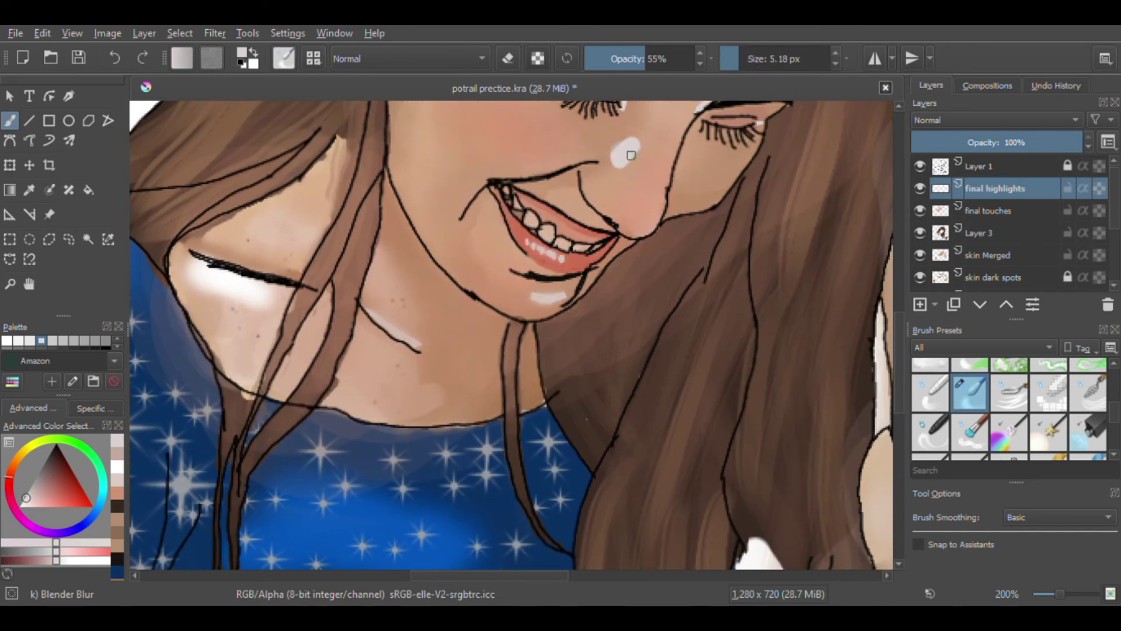
left_click(659, 58)
left_click(744, 59)
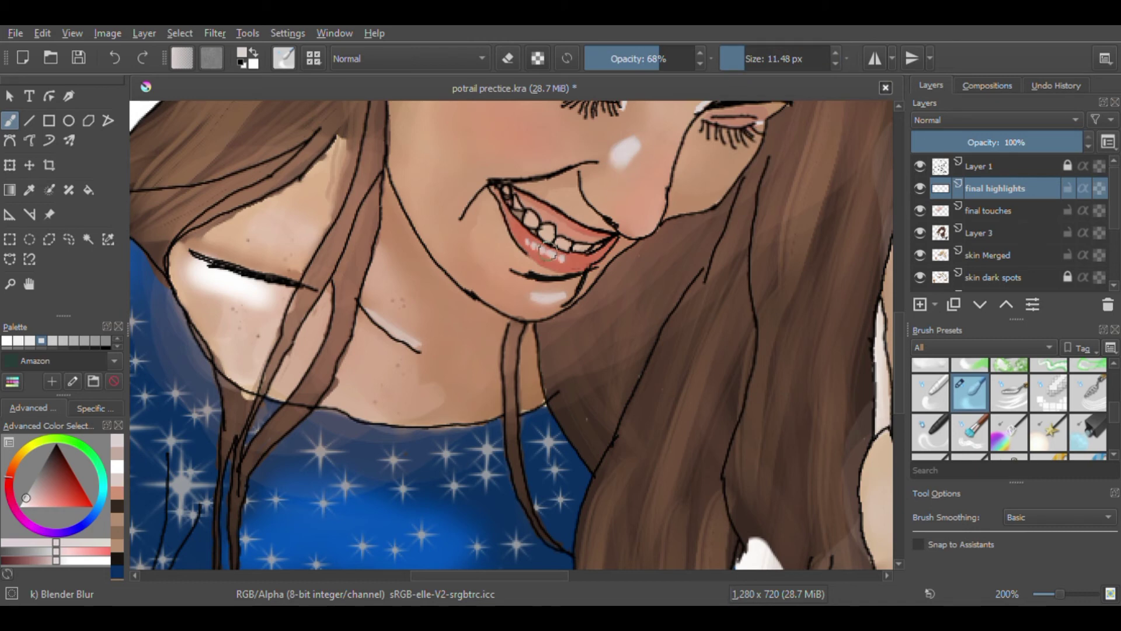
left_click_drag(705, 103, 620, 186)
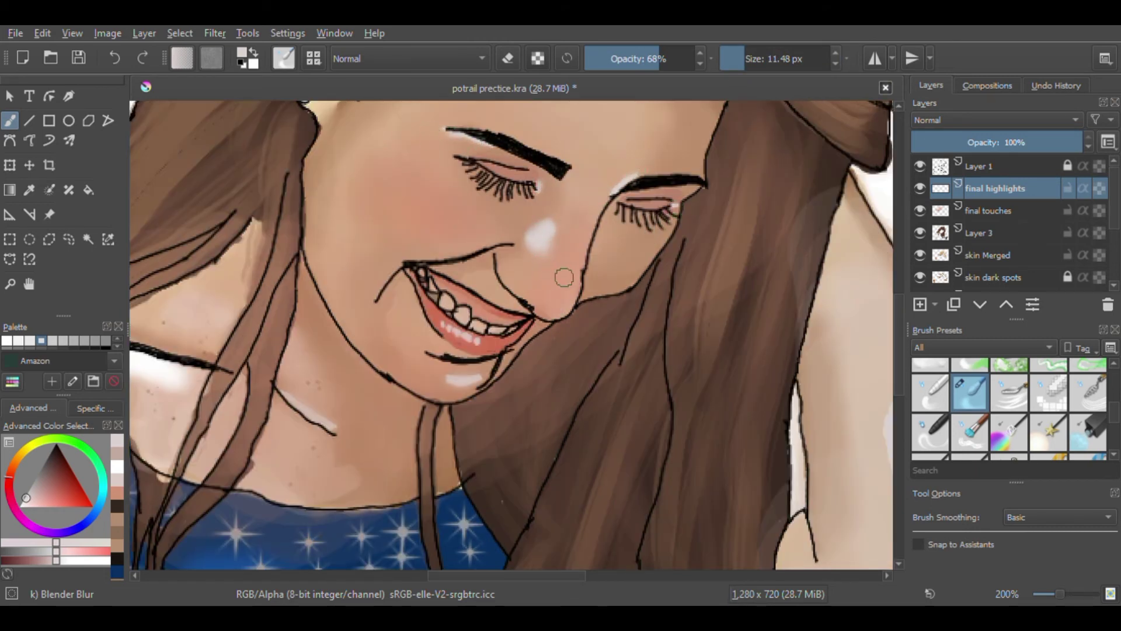
scroll(1093, 403, "up", 3)
left_click(1089, 377)
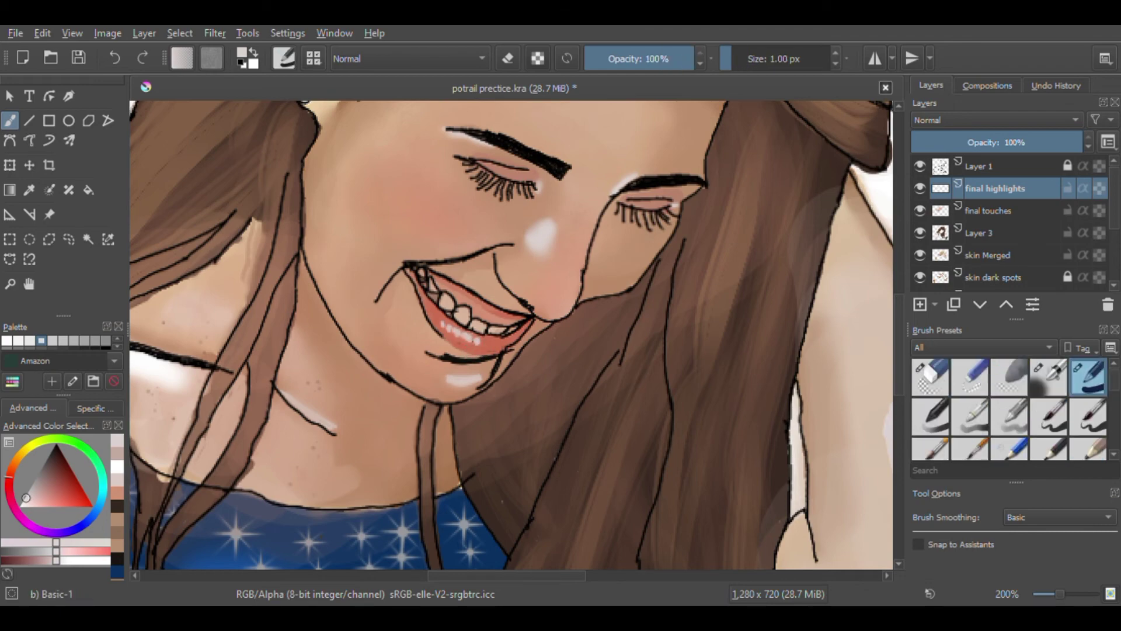
Step: Blend the forehead and raised-arm highlights into the skin with Blender Blur at 100% opacity and 23.33 px
scroll(1009, 408, "down", 5)
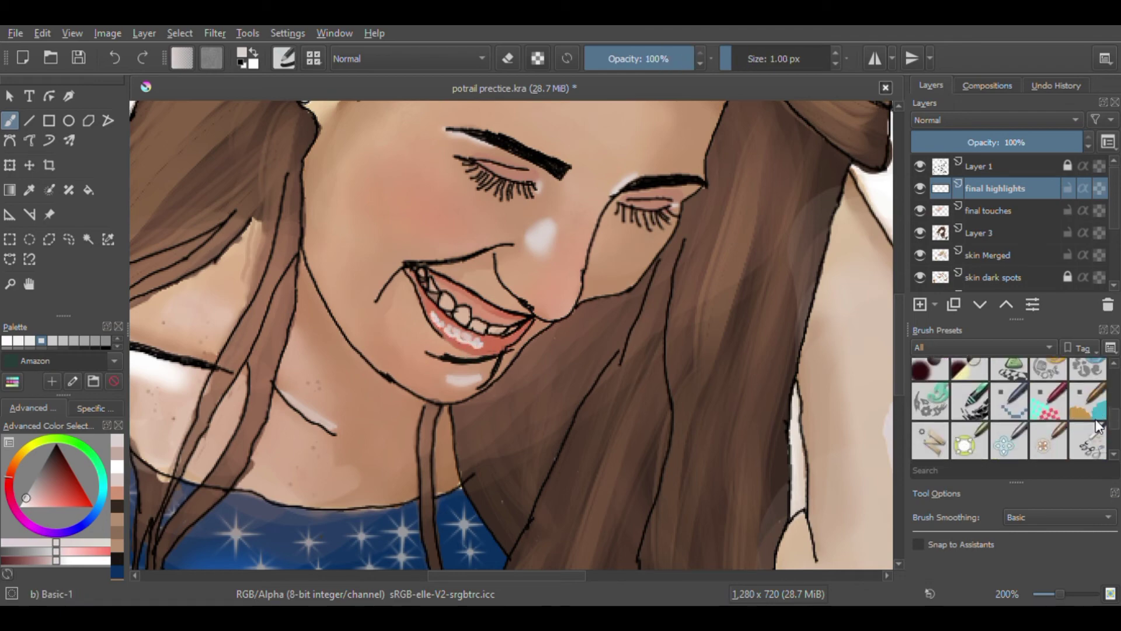
left_click(969, 433)
key("2")
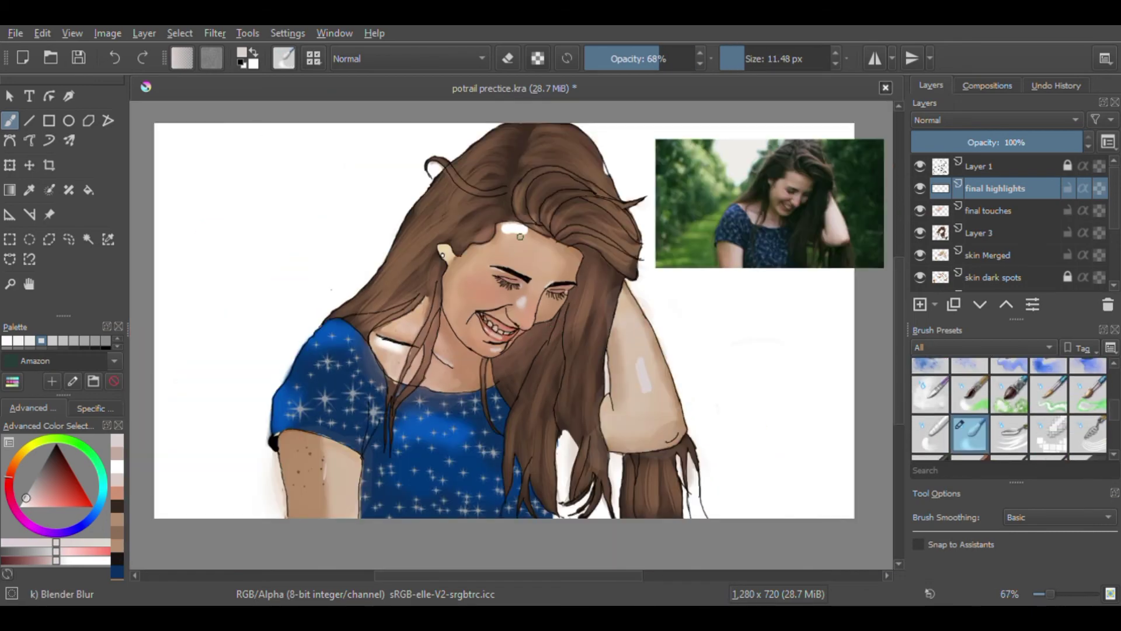
key("o")
key("o")
key("o")
key("o")
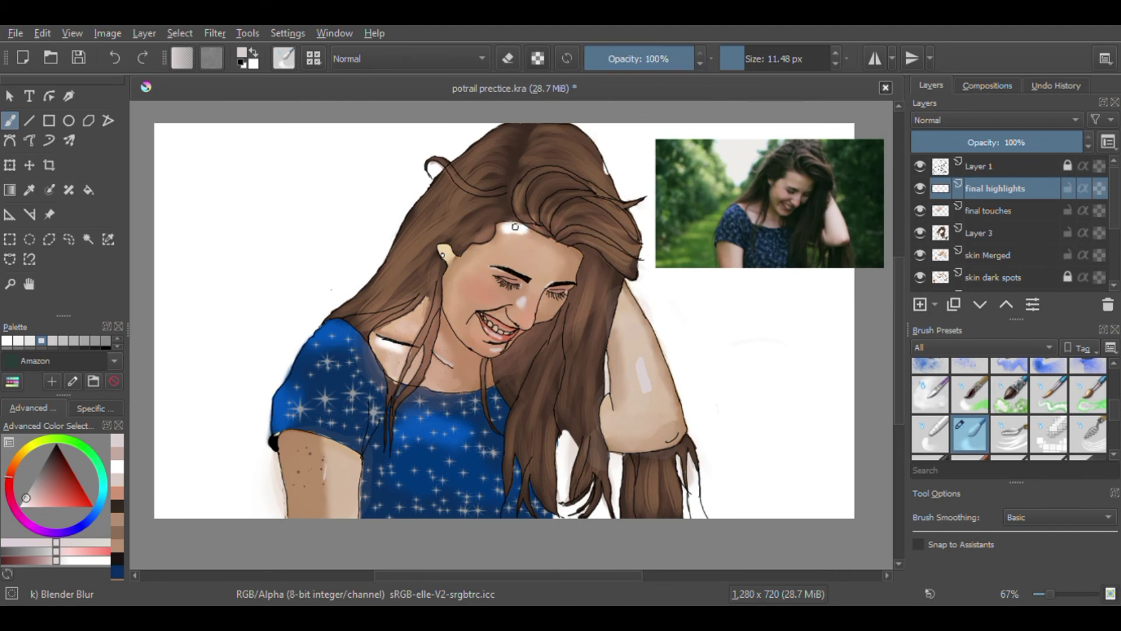
key("bracketright")
key("bracketright")
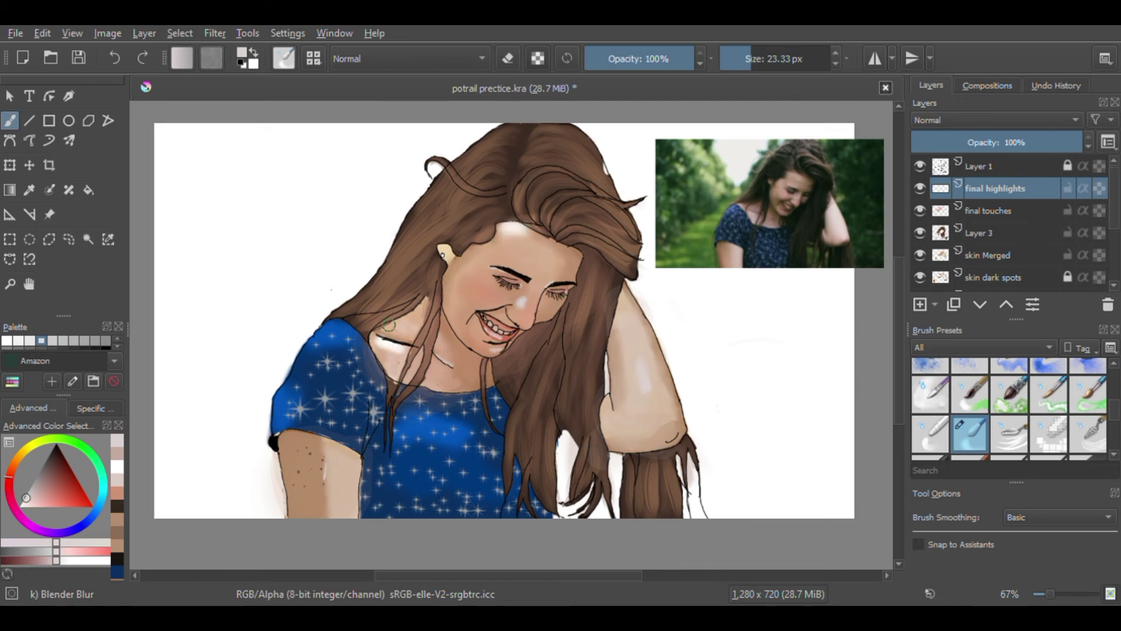
scroll(1009, 409, "up", 5)
left_click(1009, 404)
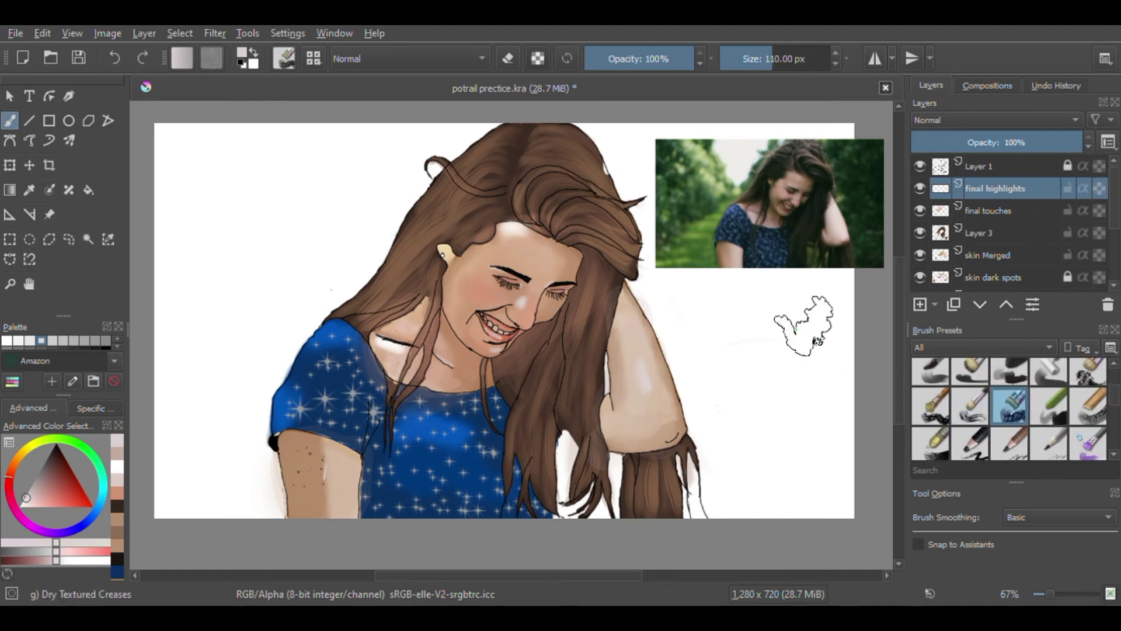
left_click(1078, 373)
left_click(971, 375)
left_click_drag(785, 376, 755, 452)
key("ctrl+z")
scroll(1025, 397, "up", 4)
left_click(1088, 382)
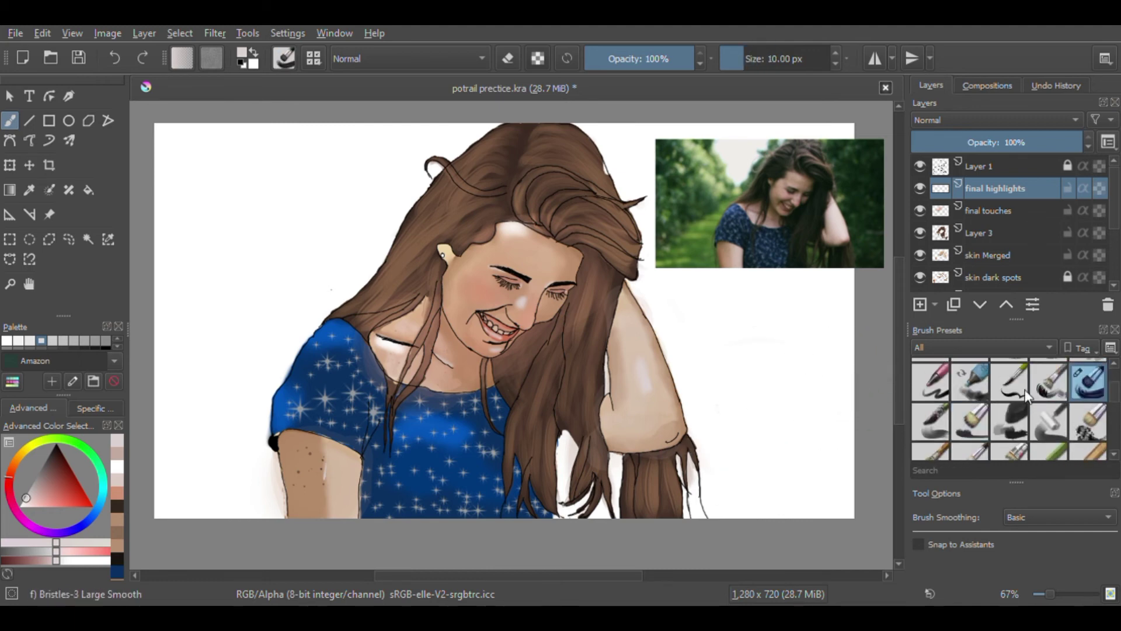
left_click_drag(1115, 395, 1115, 400)
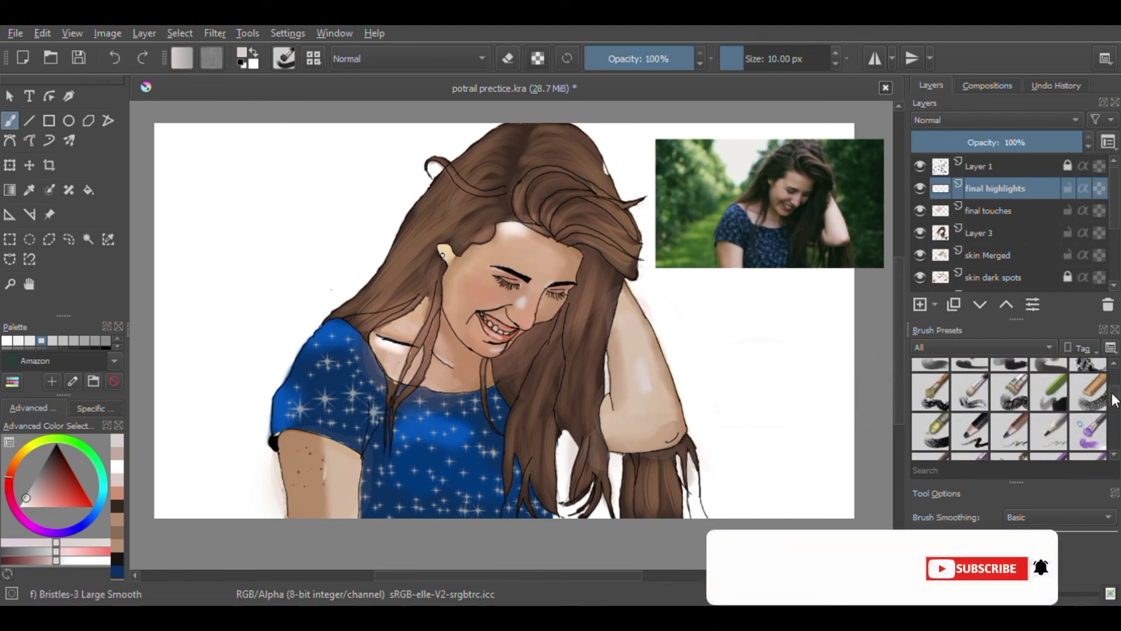
Step: Brush lighter brown streaks, mixed from a sampled hair colour, over the hair with Dry Brushing at 70 px
left_click(978, 392)
left_click_drag(784, 362, 774, 460)
key("ctrl+z")
left_click(505, 215, "ctrl")
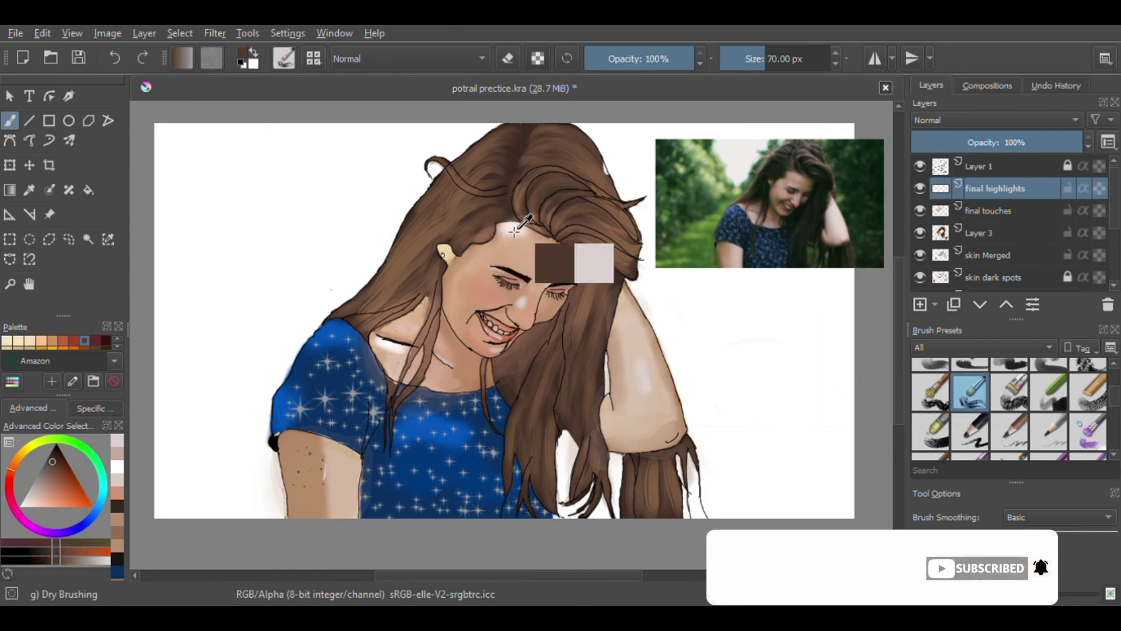
left_click(617, 236, "ctrl")
left_click_drag(57, 468, 54, 484)
left_click_drag(495, 205, 422, 246)
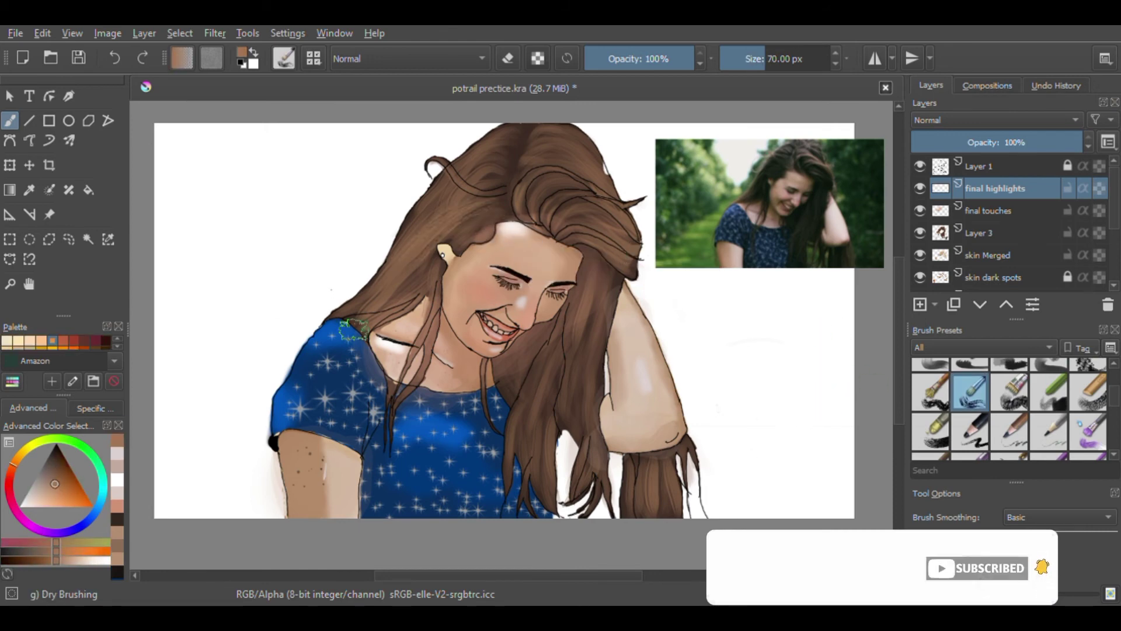
left_click_drag(472, 175, 403, 245)
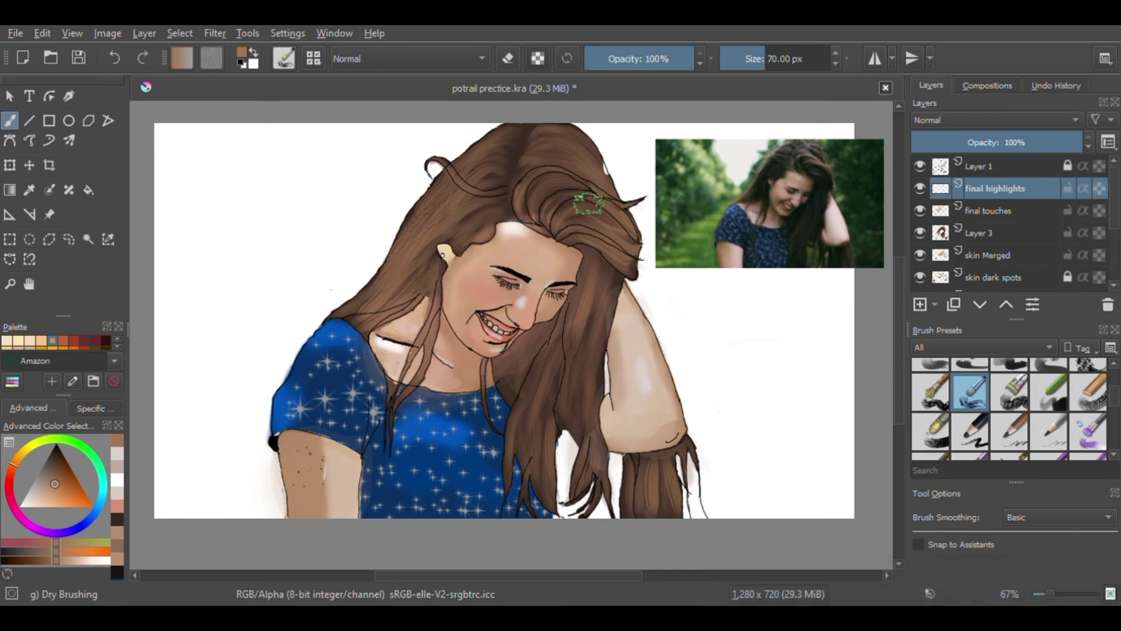
Step: Fill the small white gap at the hair's outer edge with sampled dark brown, using Basic-1 at 5 px
key("ctrl+plus")
key("ctrl+plus")
key("ctrl+plus")
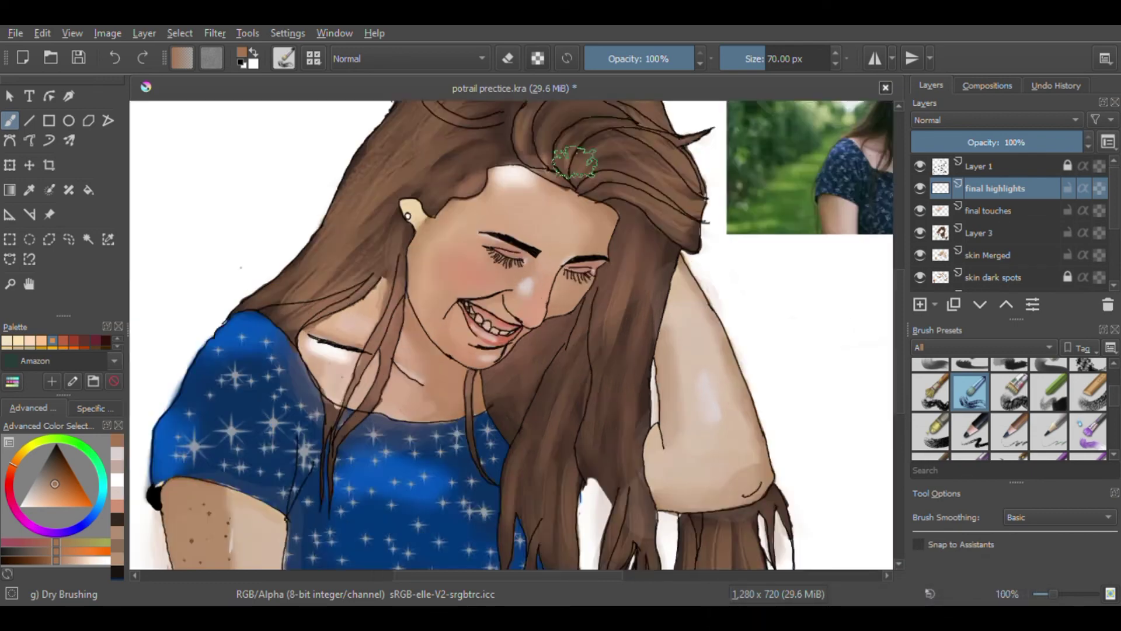
mouse_move(580, 159)
left_mouse_down()
mouse_move(514, 358)
mouse_move(476, 420)
left_mouse_up()
key("slash")
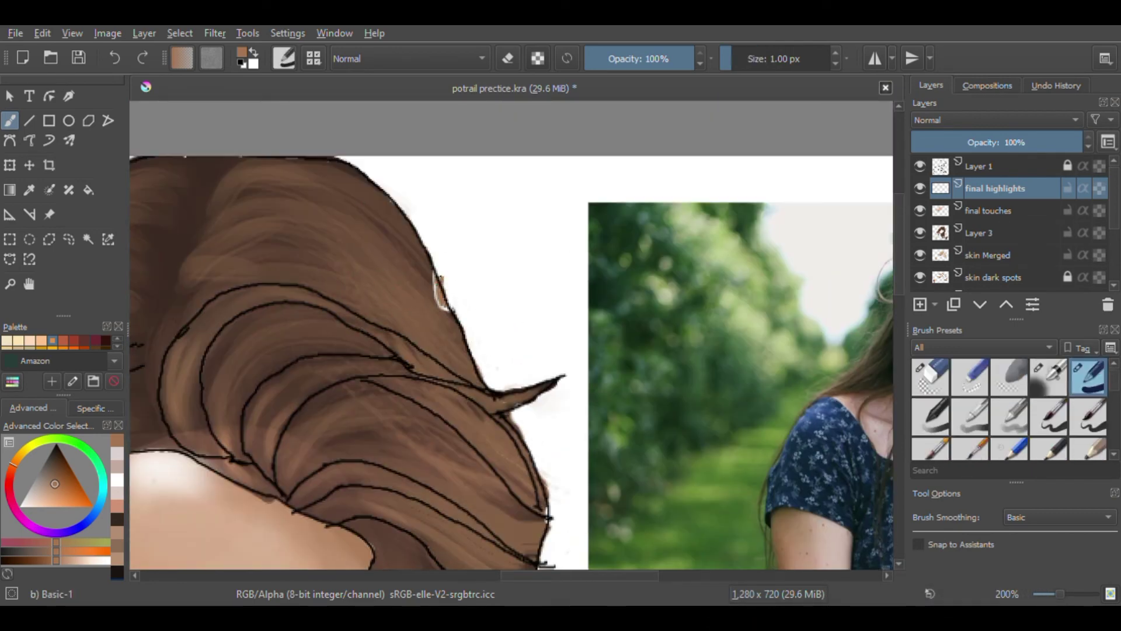
key("ctrl+z")
left_click_drag(441, 277, 442, 310)
left_click(145, 331, "ctrl")
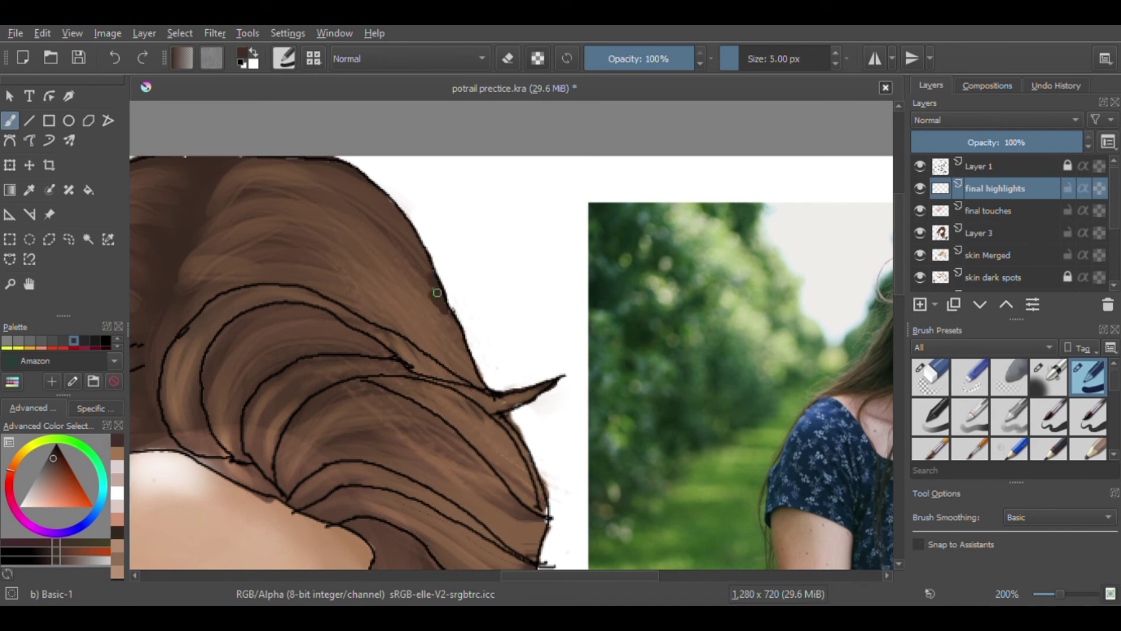
Step: Brush bristle texture over the hair in a sampled medium brown with Dry Bristles at 59 px
scroll(1009, 409, "down", 5)
left_click(1010, 433)
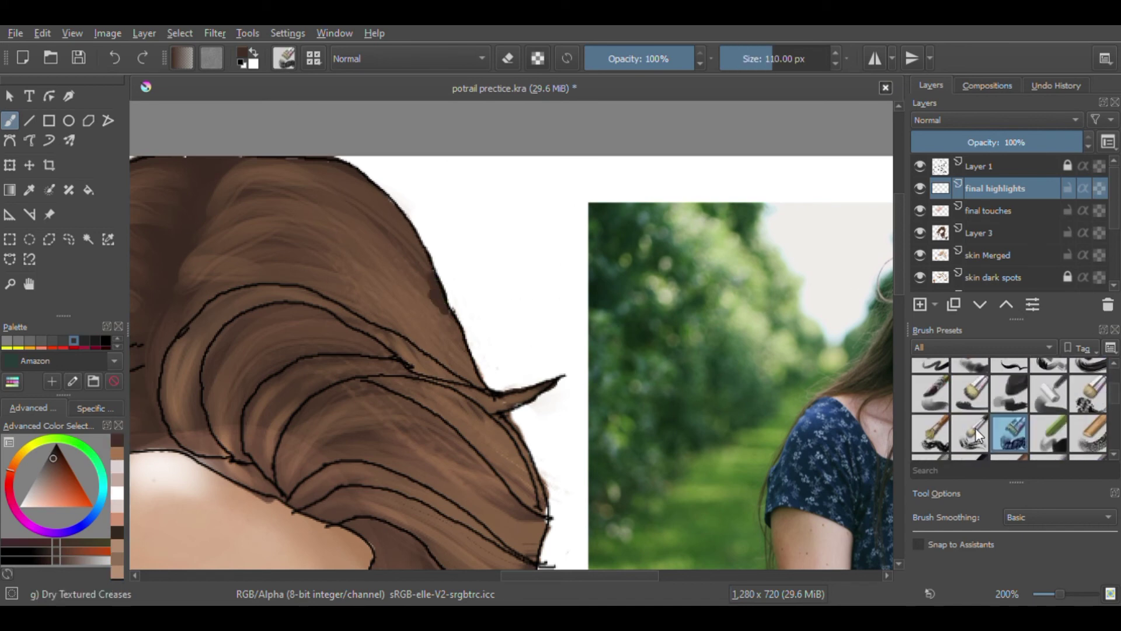
left_click(1087, 392)
key("1")
key("minus")
key("minus")
key("minus")
key("minus")
key("plus")
key("plus")
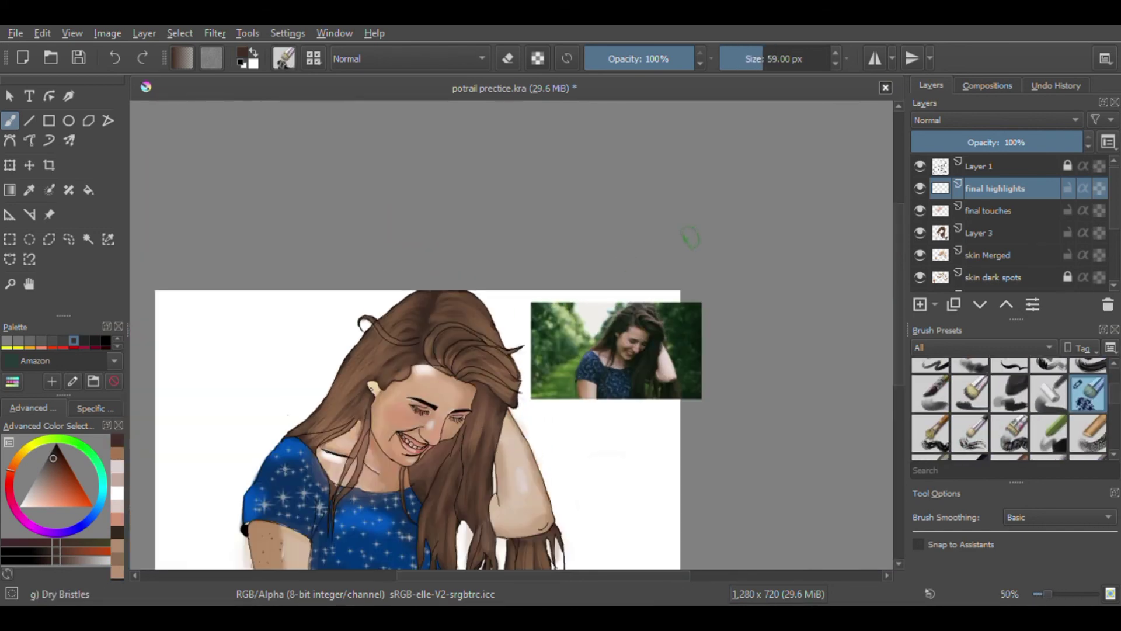
left_click_drag(589, 459, 645, 344)
left_click_drag(512, 241, 539, 288)
left_click(447, 256, "ctrl")
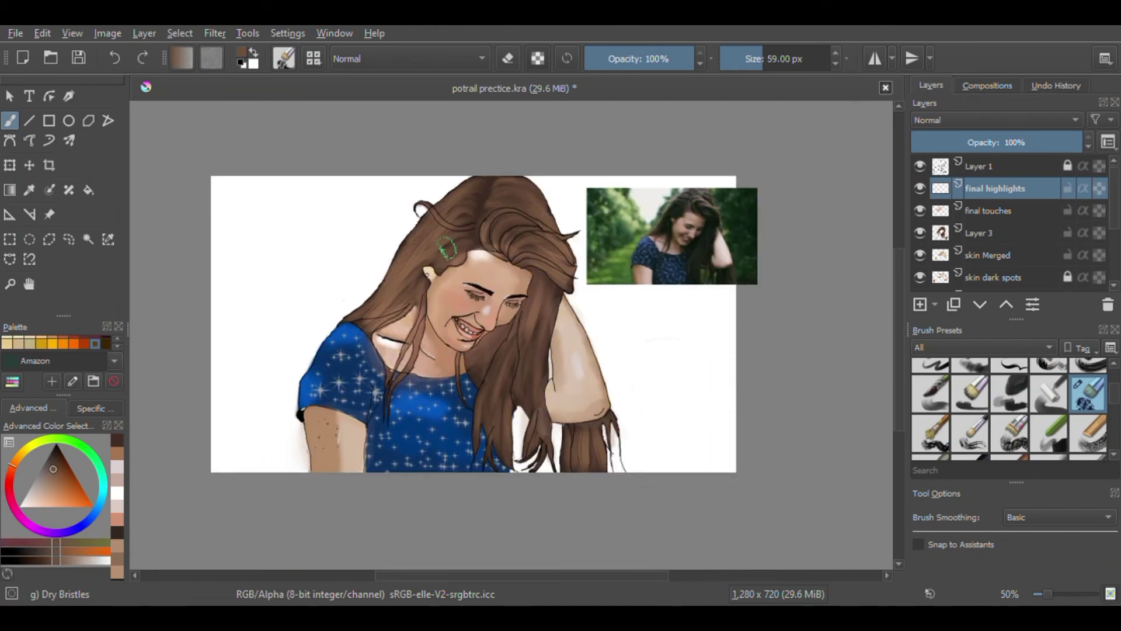
left_click_drag(470, 207, 398, 292)
Step: Draw fine loose brown strands around the hair's outer edges and tips with Basic-1 at 1 px
key("slash")
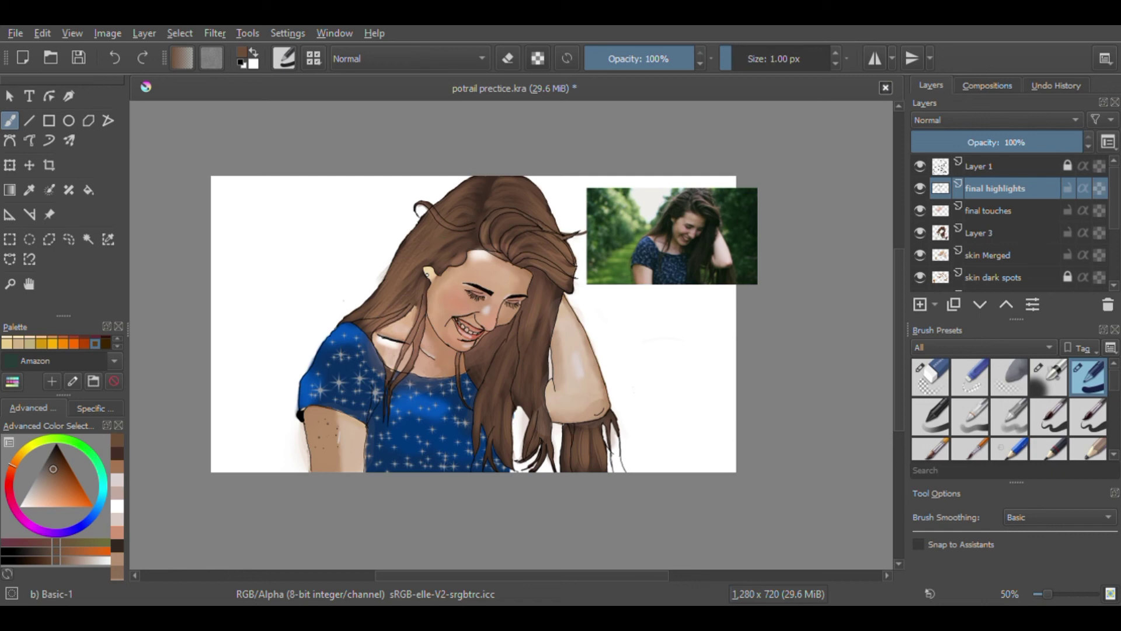
key("plus")
key("plus")
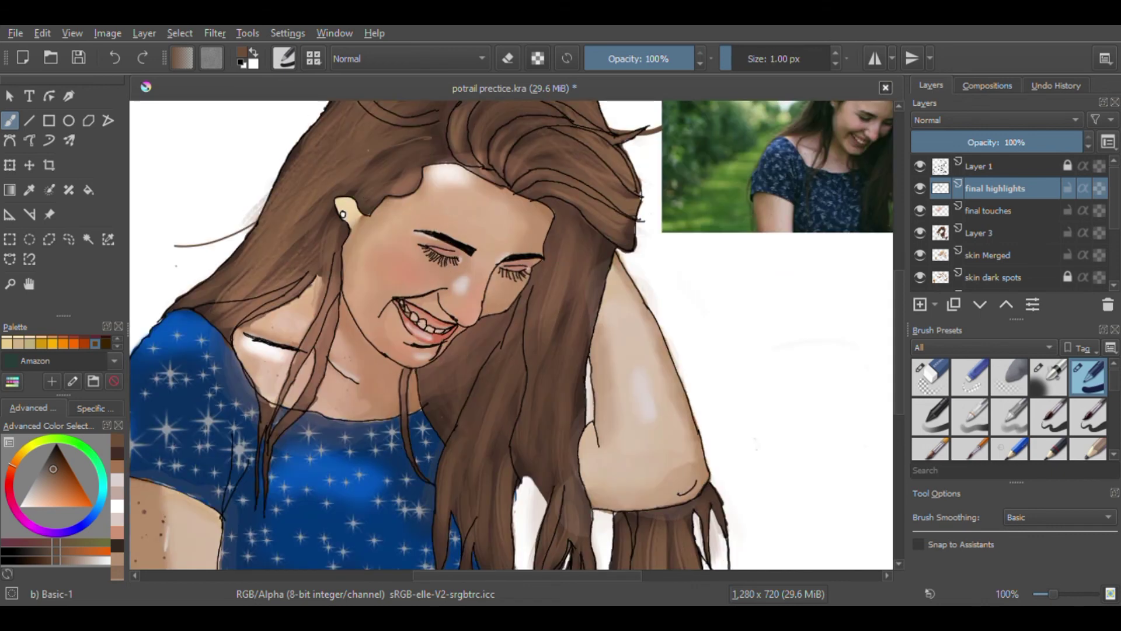
left_click_drag(368, 151, 383, 231)
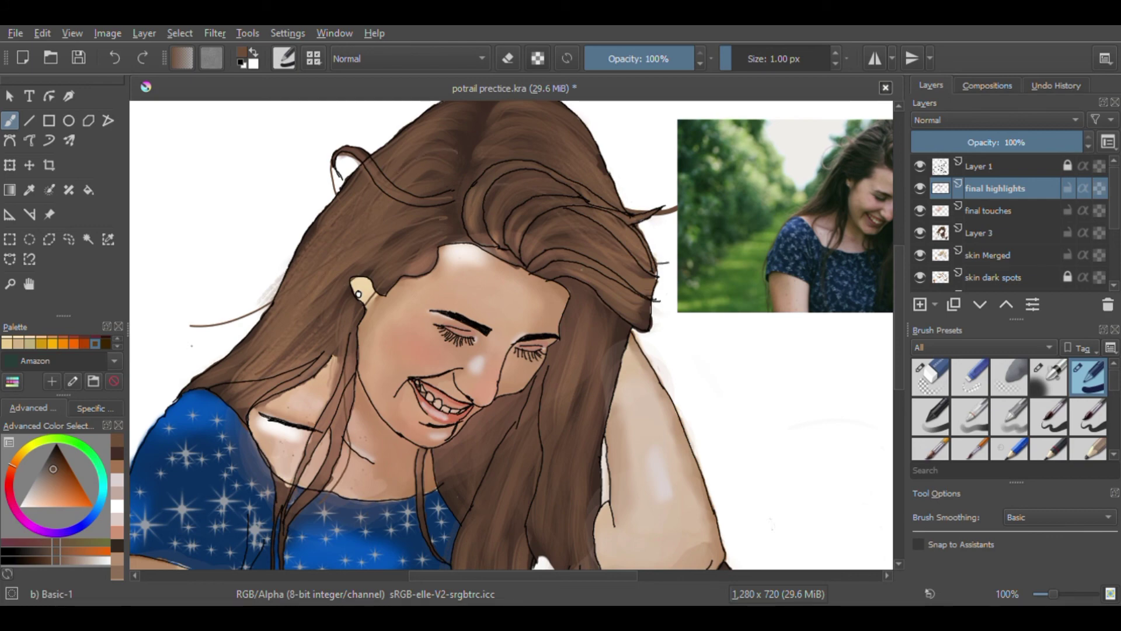
left_click_drag(566, 533, 615, 350)
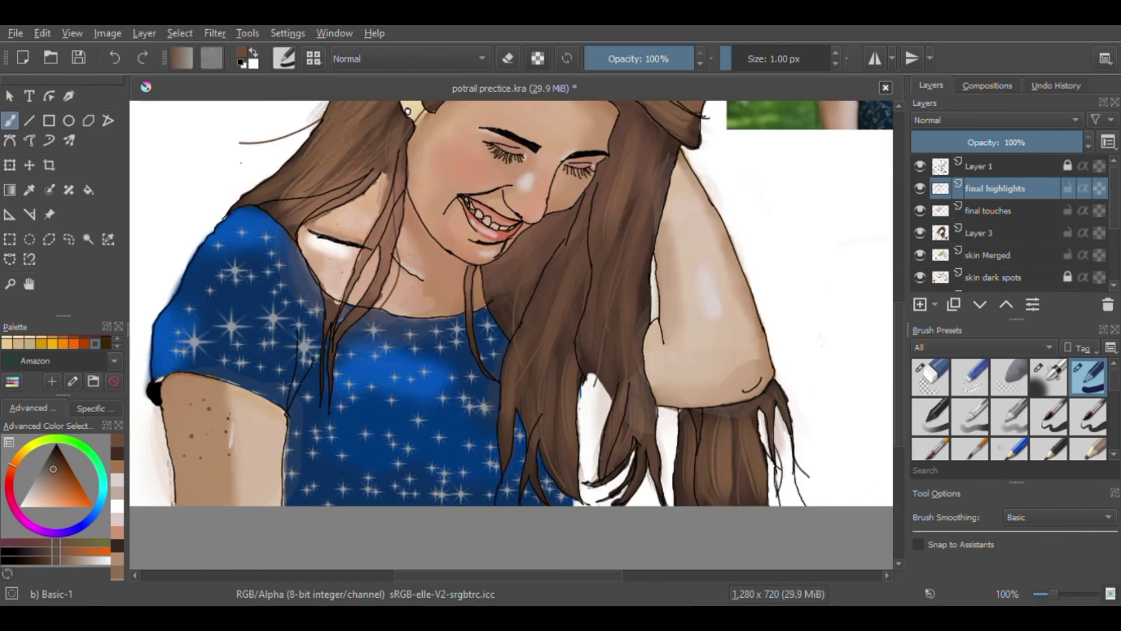
scroll(511, 326, "up", 2)
scroll(1010, 409, "down", 5)
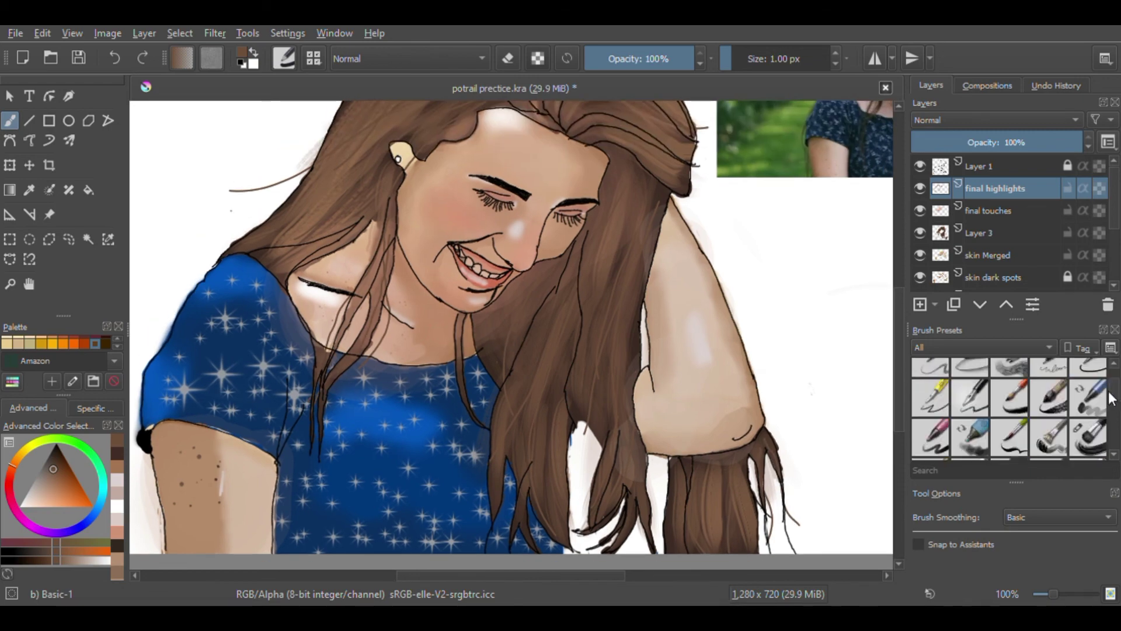
left_click(969, 419)
key("minus")
key("minus")
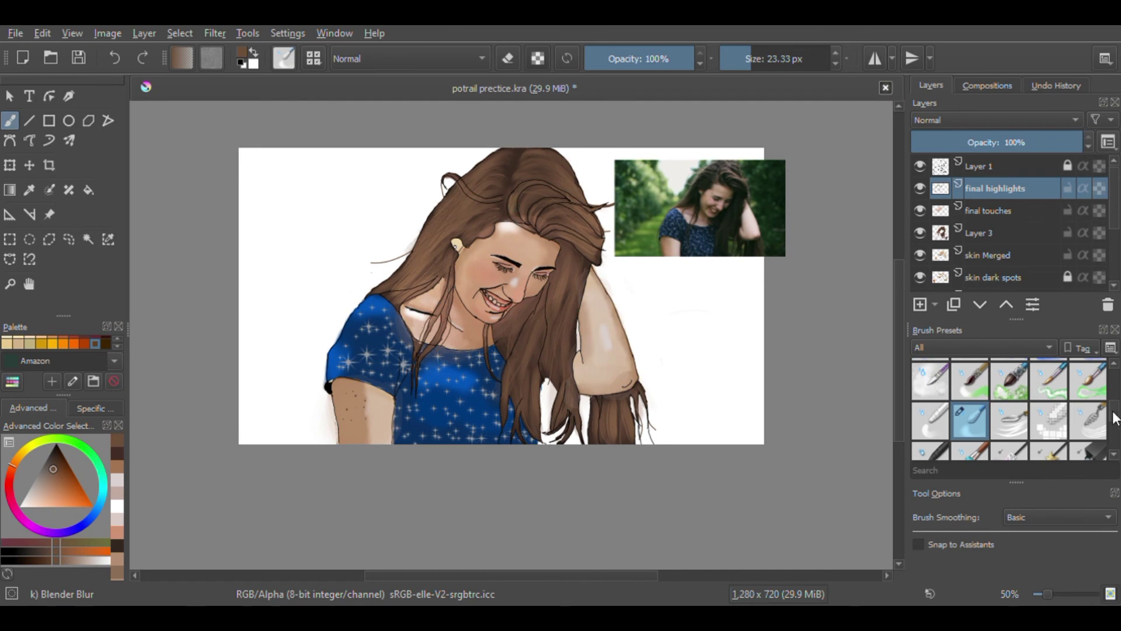
Step: Draw loose brown strands along the hair's outer edges with Basic-1 at 2 px, undoing a stray stroke
left_click_drag(1114, 417, 1114, 373)
left_click(1088, 377)
left_click(736, 59)
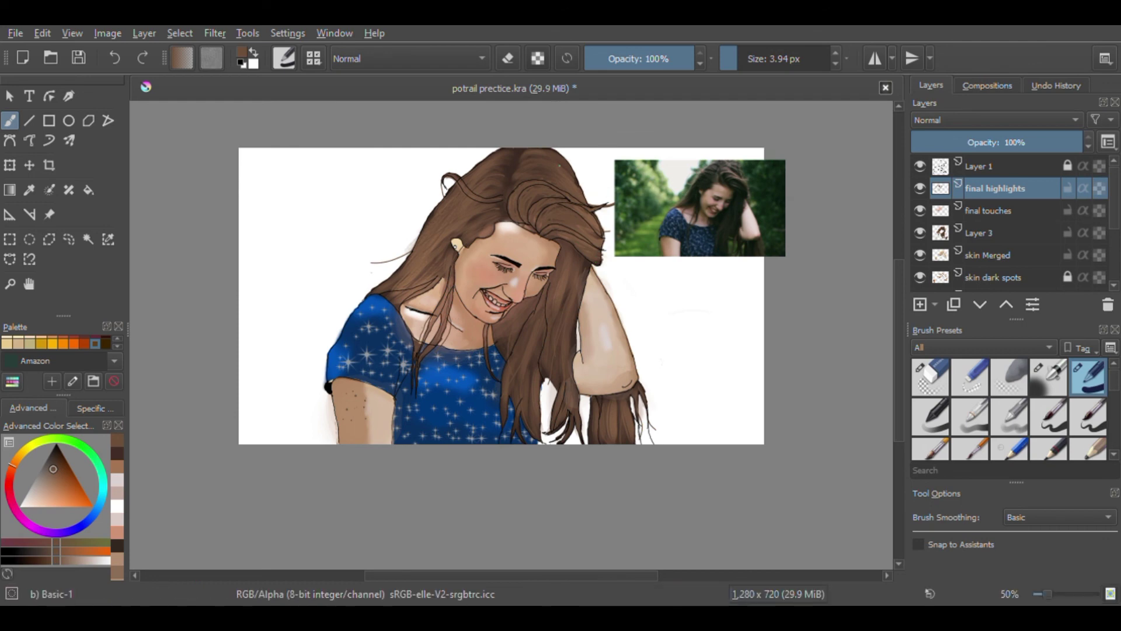
key("plus")
key("plus")
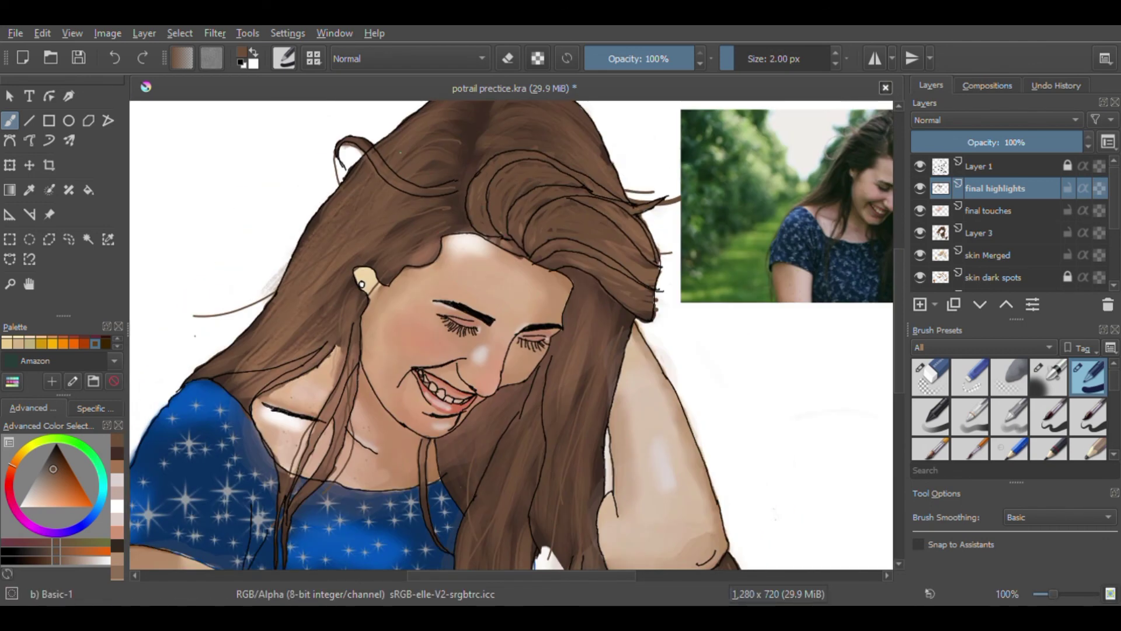
left_click_drag(383, 139, 331, 195)
left_click_drag(322, 202, 397, 127)
key("ctrl+z")
mouse_move(671, 284)
left_mouse_down()
mouse_move(589, 283)
mouse_move(591, 268)
left_mouse_up()
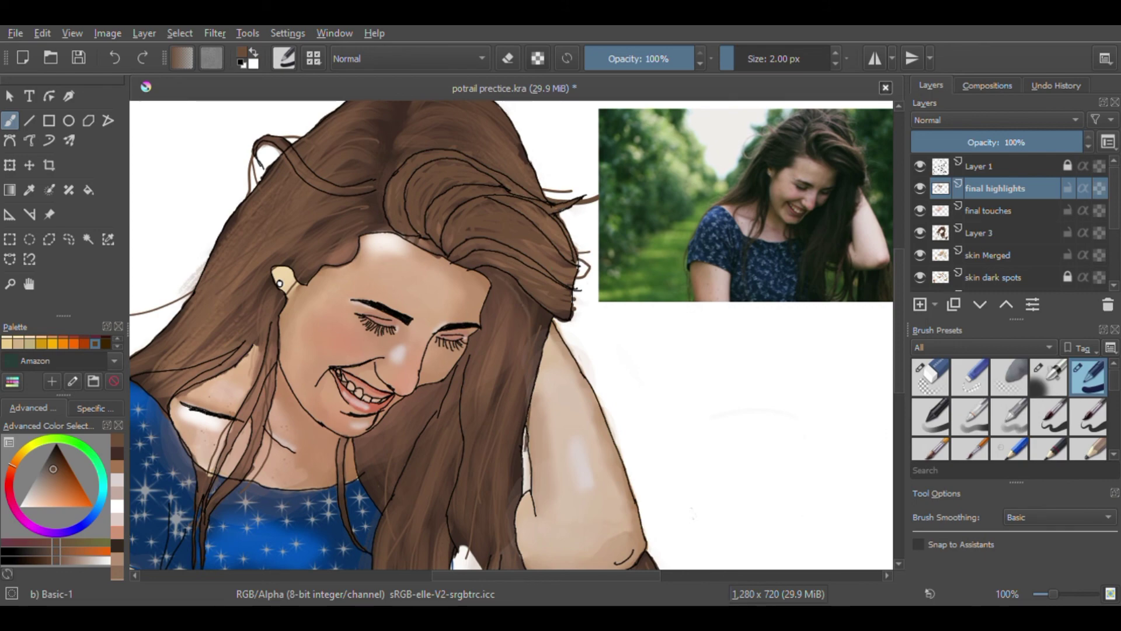
key("minus")
key("minus")
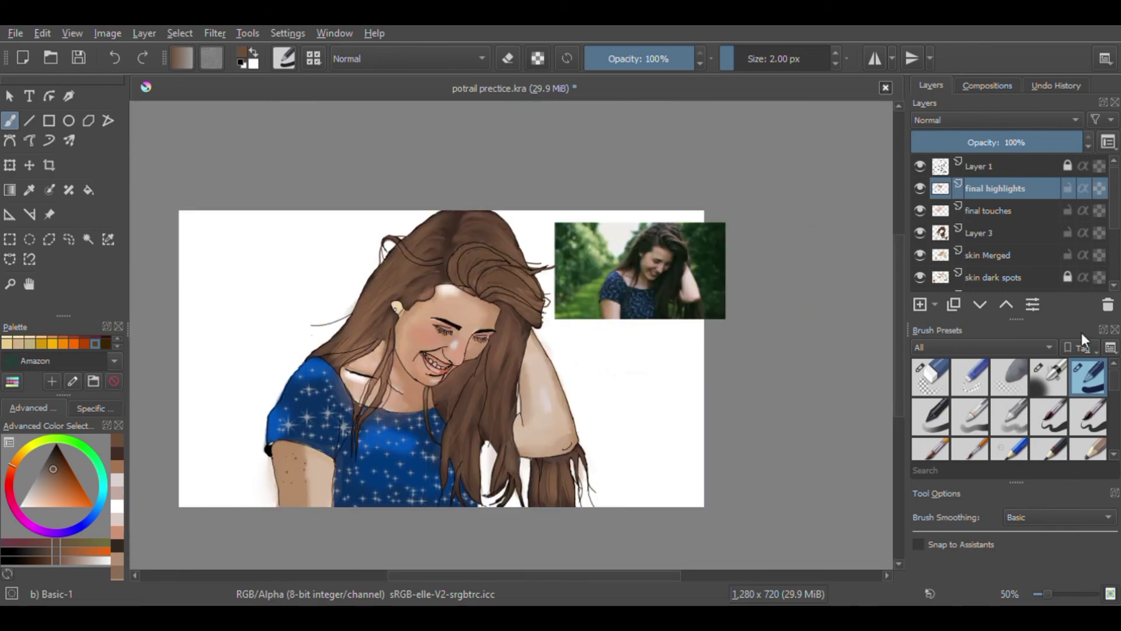
Step: Try a dab of brown Texture Spray at 16 px on the blank canvas beside the raised arm
scroll(1010, 409, "down", 5)
left_click(970, 404)
left_click(622, 374)
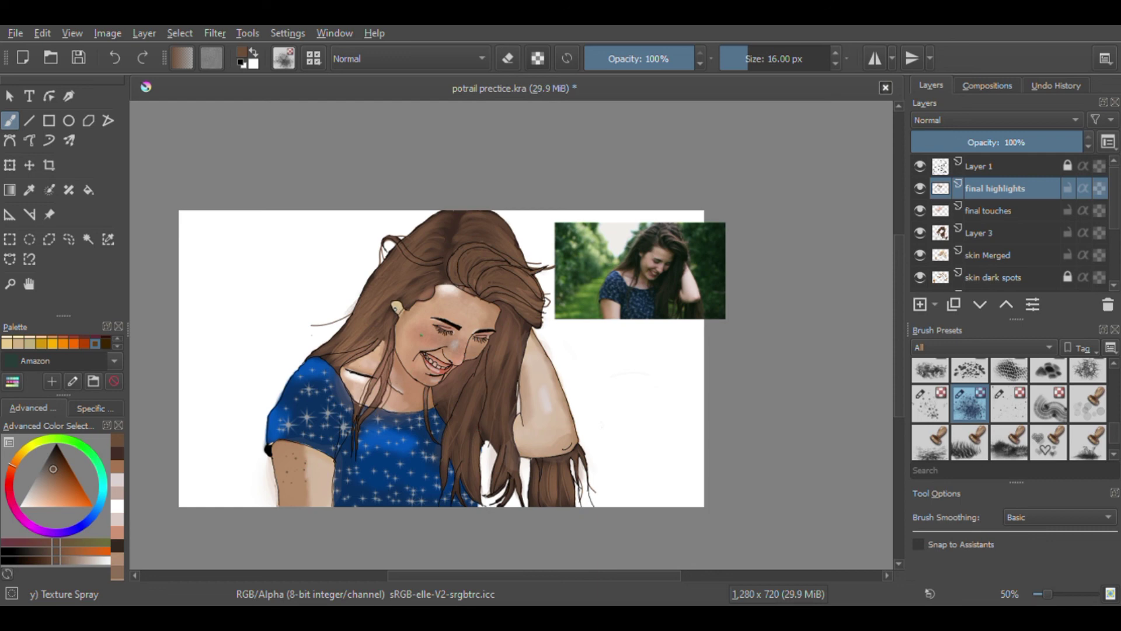
Step: Delete the reference photo from the canvas
left_click(49, 214)
left_click(595, 283)
key("Delete")
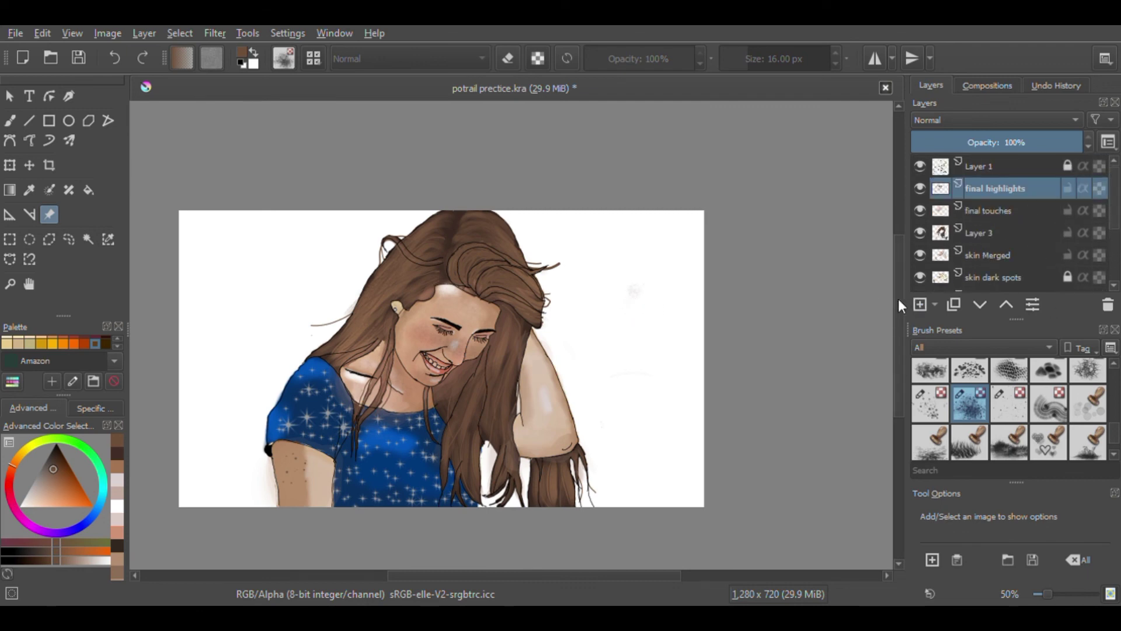
Step: Erase stray paint marks from the white background beside the raised arm, using Eraser Circle at 133.65 px
left_click_drag(1114, 434, 1114, 374)
left_click(930, 378)
left_click(10, 120)
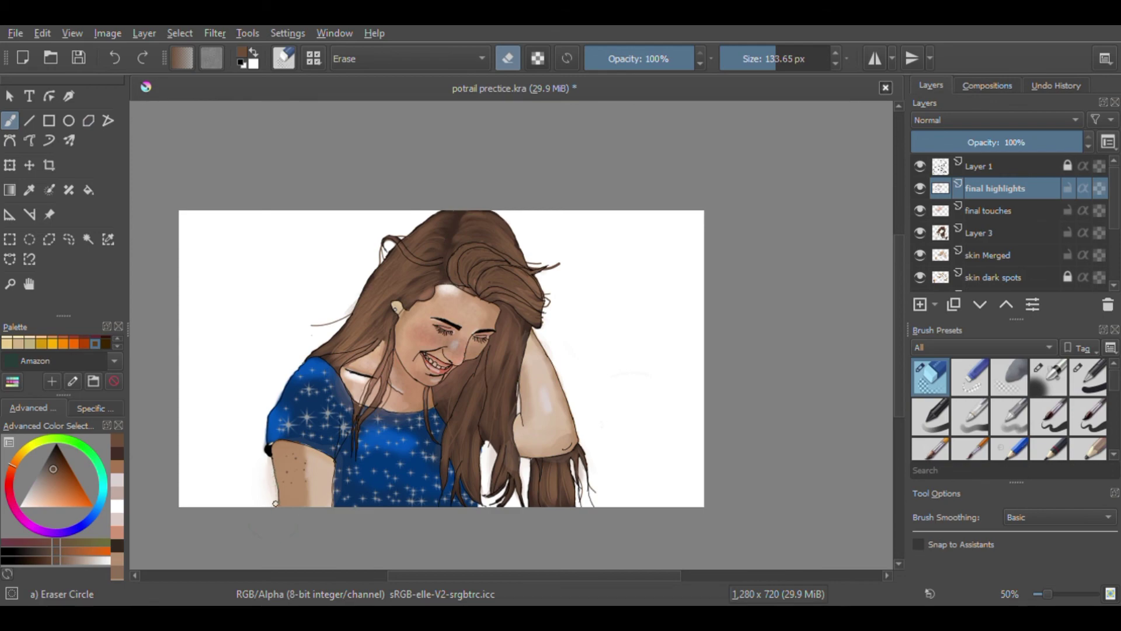
left_click_drag(546, 348, 630, 303)
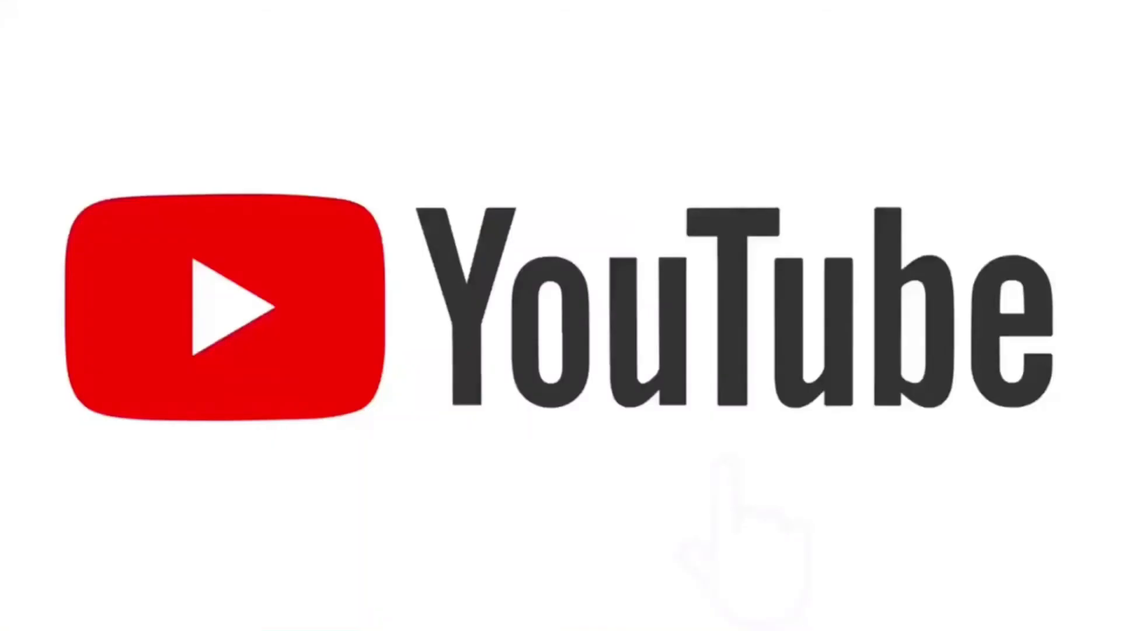